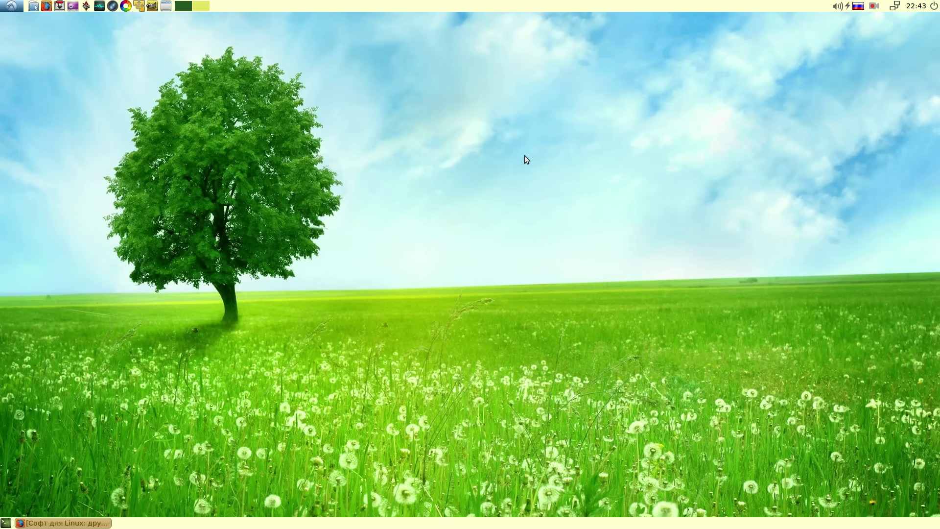
# Open a terminal, run "sudo pcmanfm" to start the file manager with root rights, and enter the account password.
pyautogui.hotkey('ctrl', 'alt', 't')
pyautogui.write('ыгвщ')
pyautogui.press('BackSpace')
pyautogui.press('BackSpace')
pyautogui.press('BackSpace')
pyautogui.press('BackSpace')
pyautogui.hotkey('alt', 'shift')
pyautogui.write('sudo')
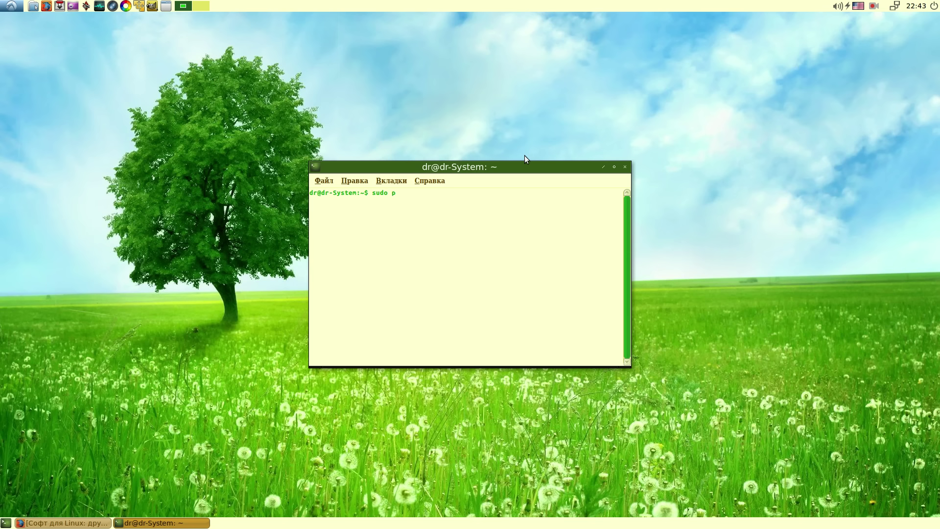
pyautogui.write('pcmanfm')
pyautogui.press('Return')
pyautogui.press('Return')
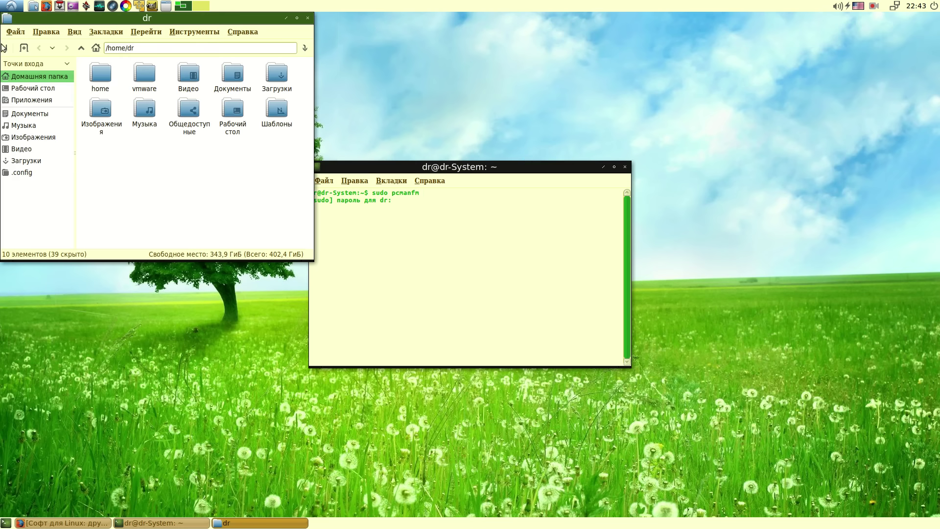
# Move the root file manager window away from the screen corner and go to the root directory "/".
pyautogui.moveTo(198, 18); pyautogui.dragTo(694, 62)
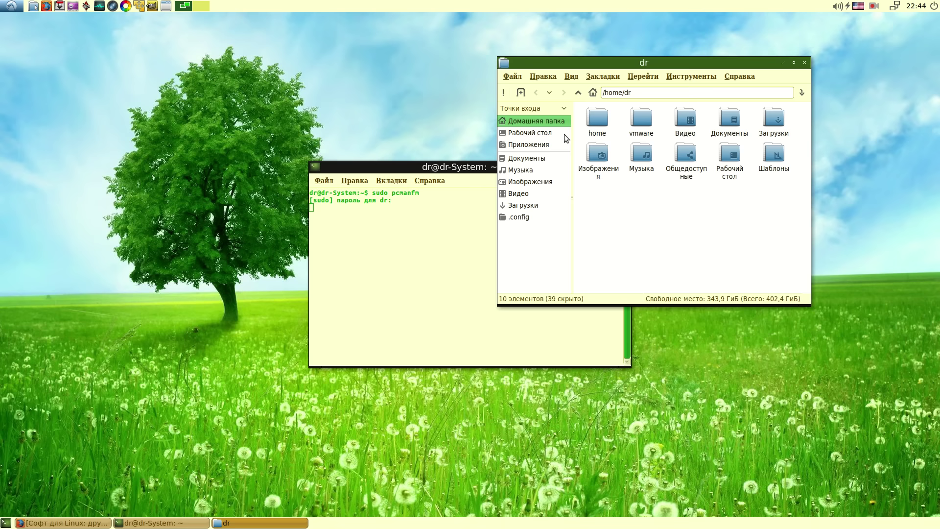
pyautogui.moveTo(649, 65); pyautogui.dragTo(576, 85)
pyautogui.press('BackSpace')
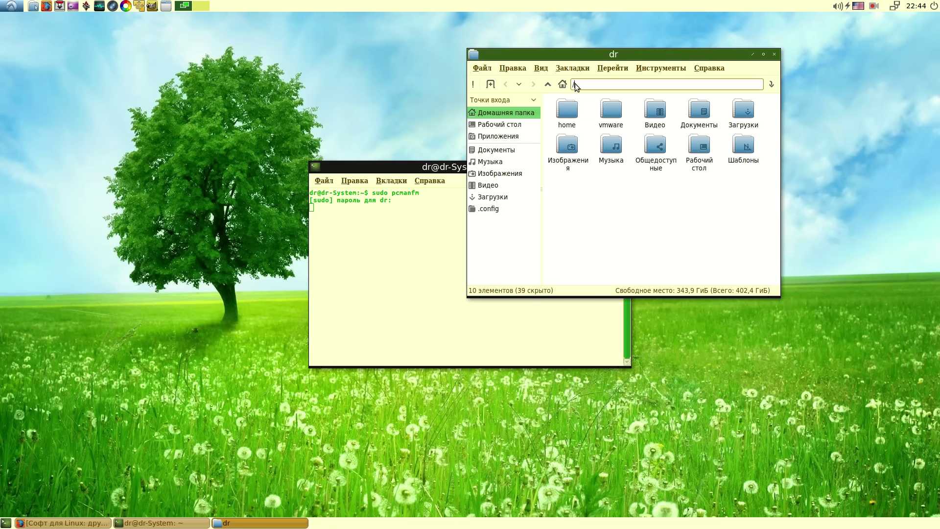
pyautogui.press('Return')
# Open the /usr/share folder in the root file manager.
pyautogui.scroll(-2, 635, 162)
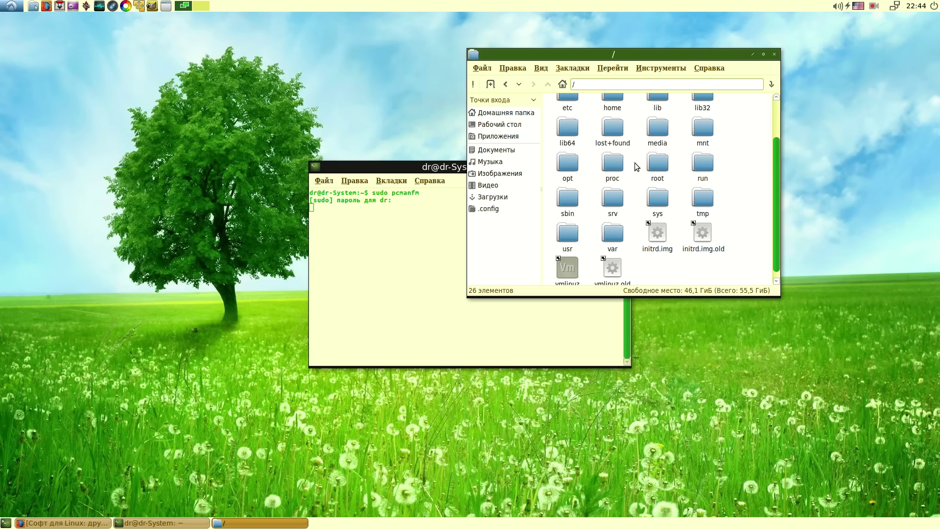
pyautogui.doubleClick(573, 234)
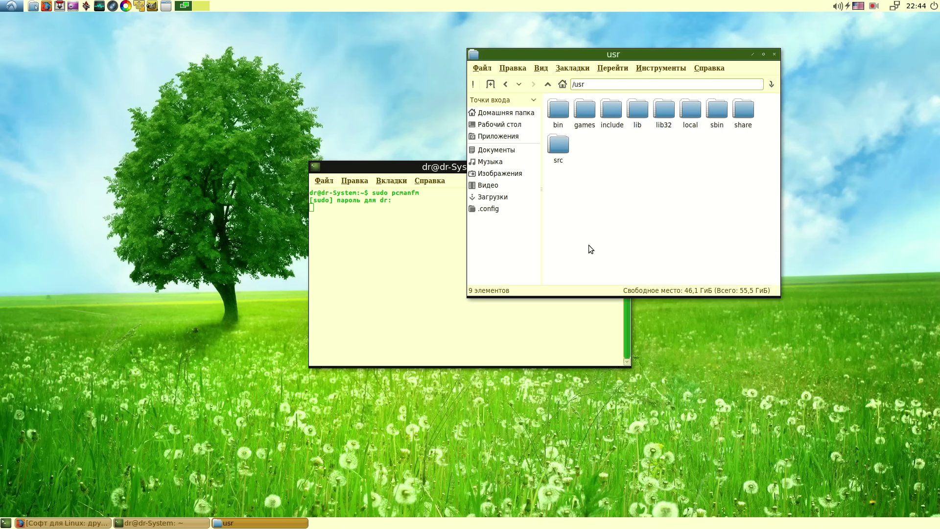
pyautogui.doubleClick(744, 111)
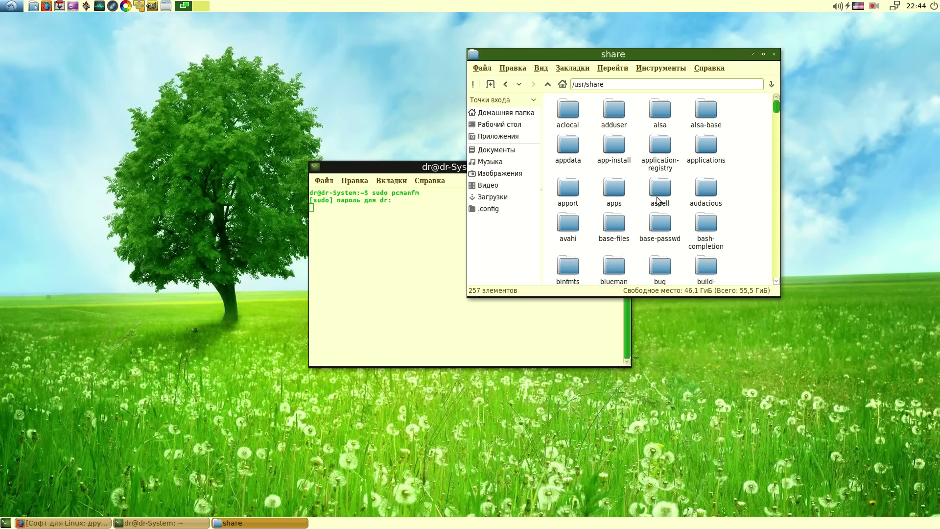
# Open the themes folder inside /usr/share and look through the installed theme folders.
pyautogui.scroll(-20, 677, 189)
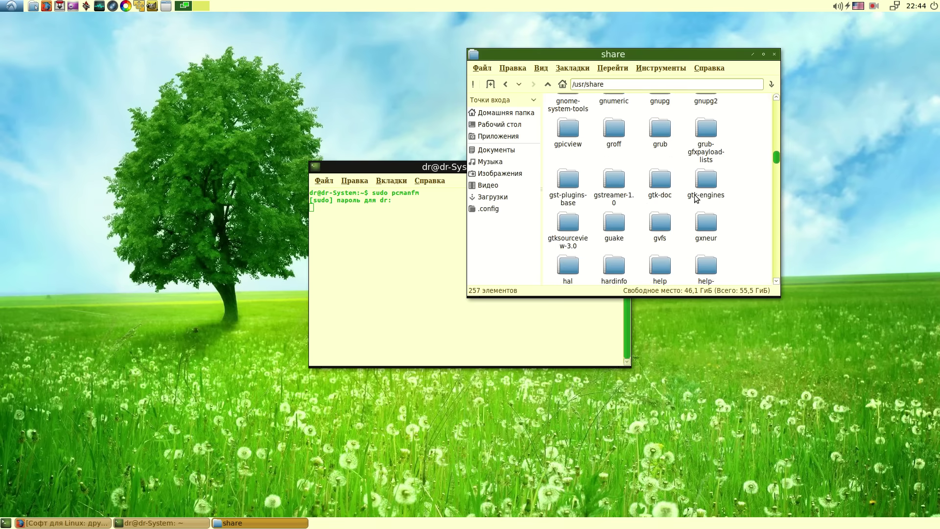
pyautogui.scroll(-15, 696, 197)
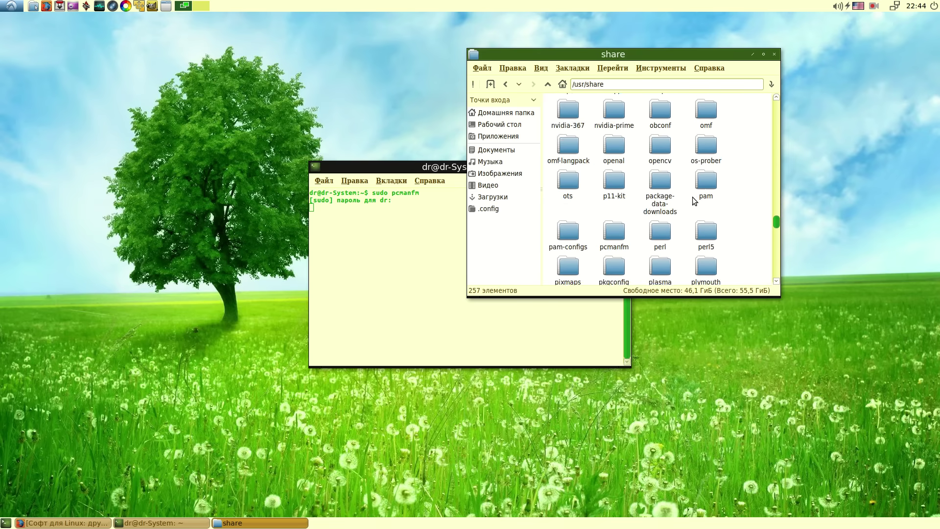
pyautogui.scroll(-10, 693, 201)
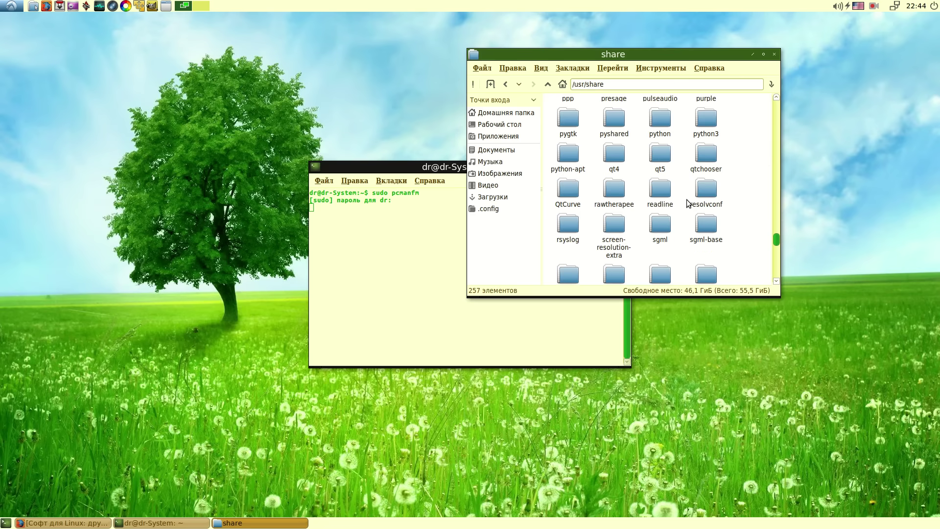
pyautogui.scroll(-2, 687, 200)
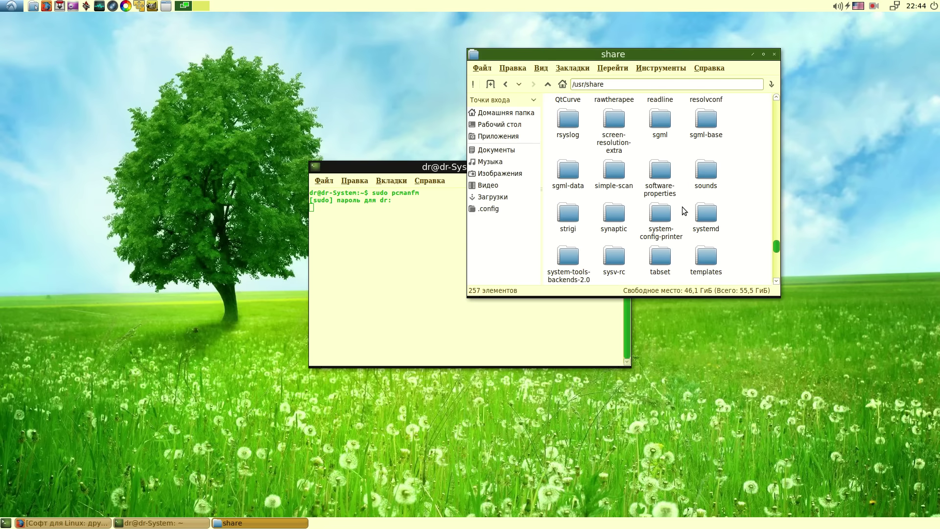
pyautogui.scroll(-2, 690, 189)
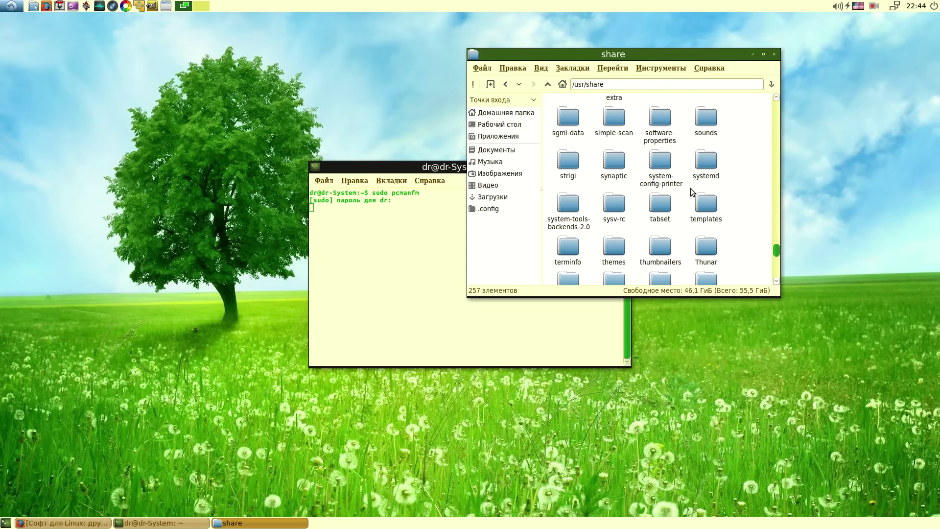
pyautogui.doubleClick(614, 247)
pyautogui.scroll(-2, 646, 172)
pyautogui.scroll(2, 646, 172)
pyautogui.scroll(-3, 654, 180)
pyautogui.scroll(3, 660, 196)
pyautogui.scroll(-2, 660, 196)
pyautogui.scroll(2, 659, 196)
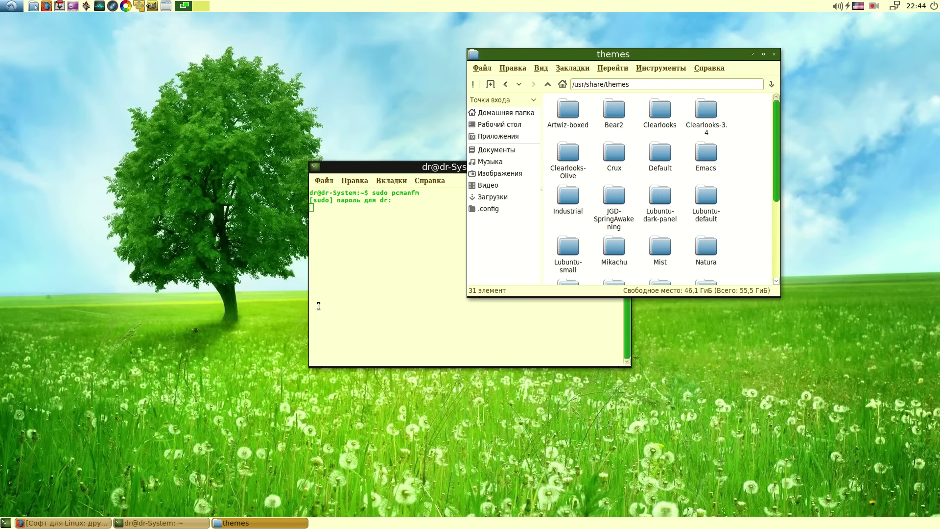
# Switch to Firefox and close the LinSoft, YouTube channel and PeaZip tabs, leaving only the session restore page.
pyautogui.hotkey('alt', 'Tab')
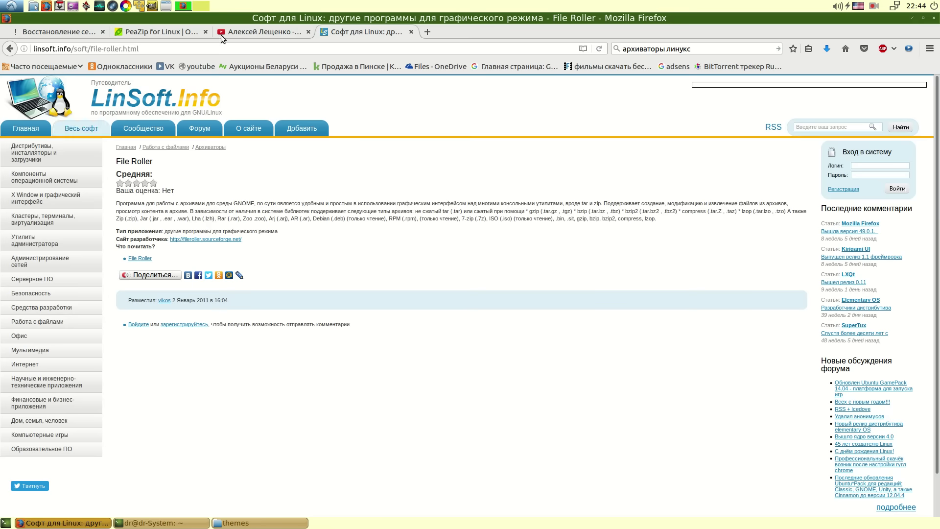
pyautogui.click(411, 32)
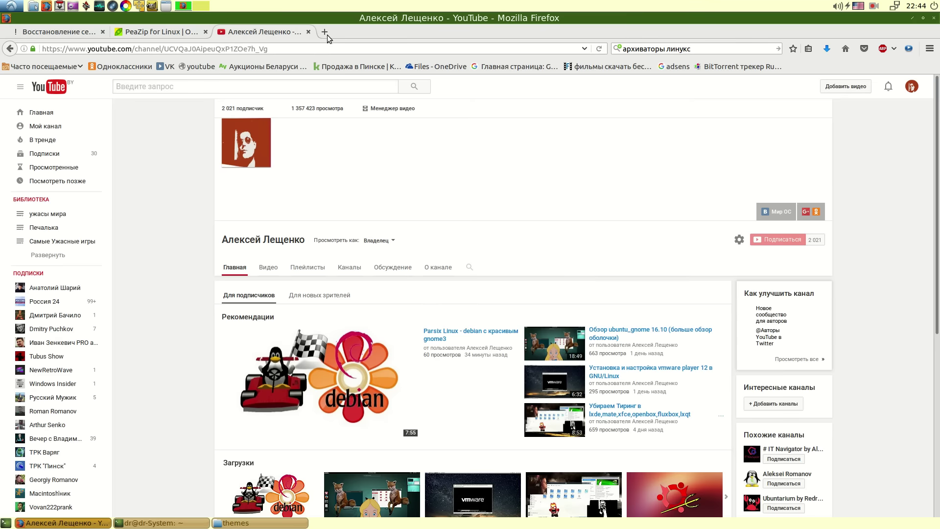
pyautogui.click(309, 32)
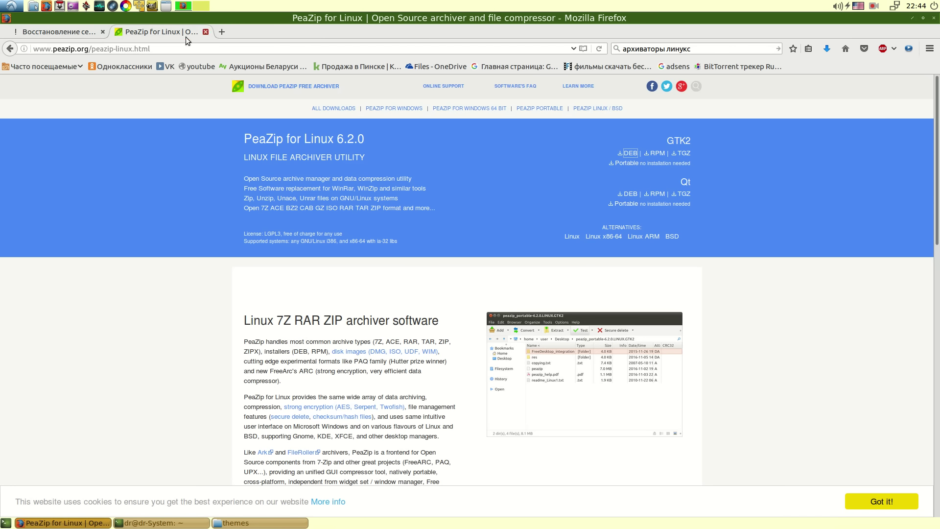
pyautogui.click(205, 32)
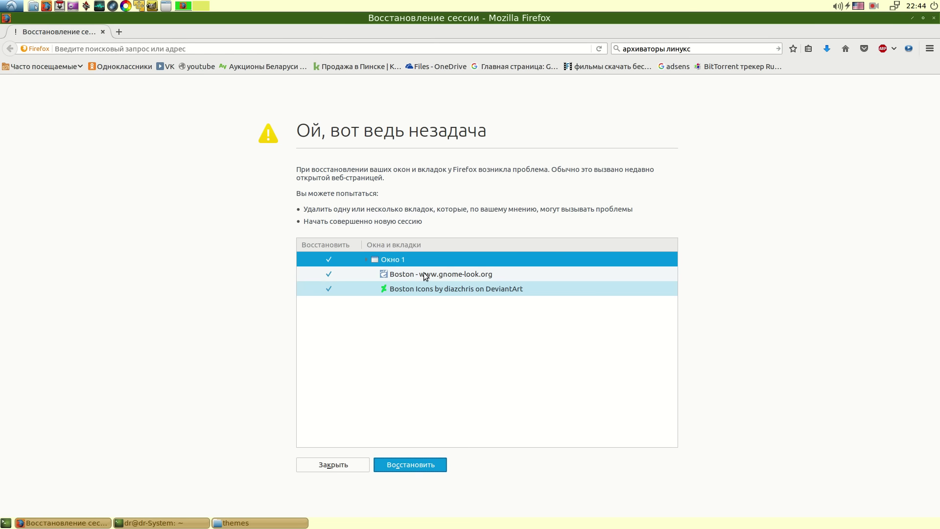
# Restore the previous browsing session and close the Boston Icons DeviantArt tab.
pyautogui.click(418, 466)
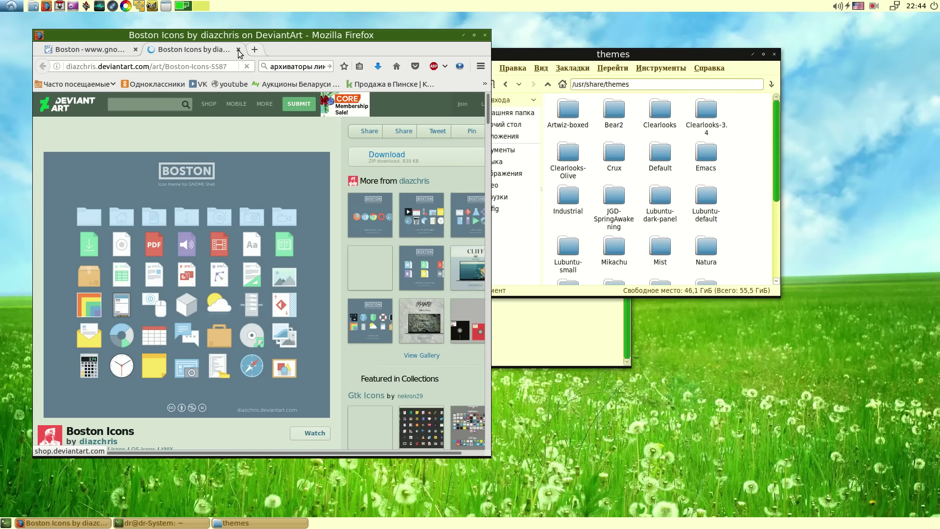
pyautogui.click(239, 49)
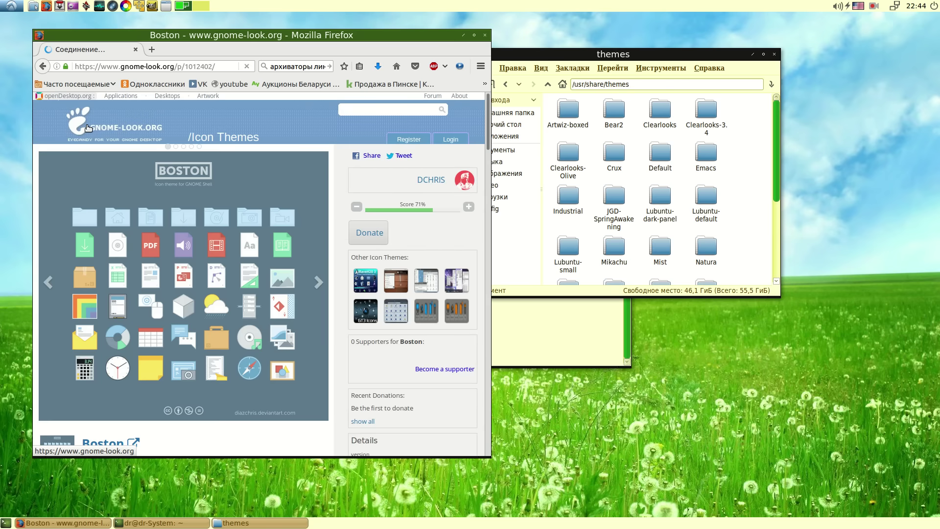
# Go to the gnome-look.org home page and open the GTK2 Themes category.
pyautogui.click(88, 128)
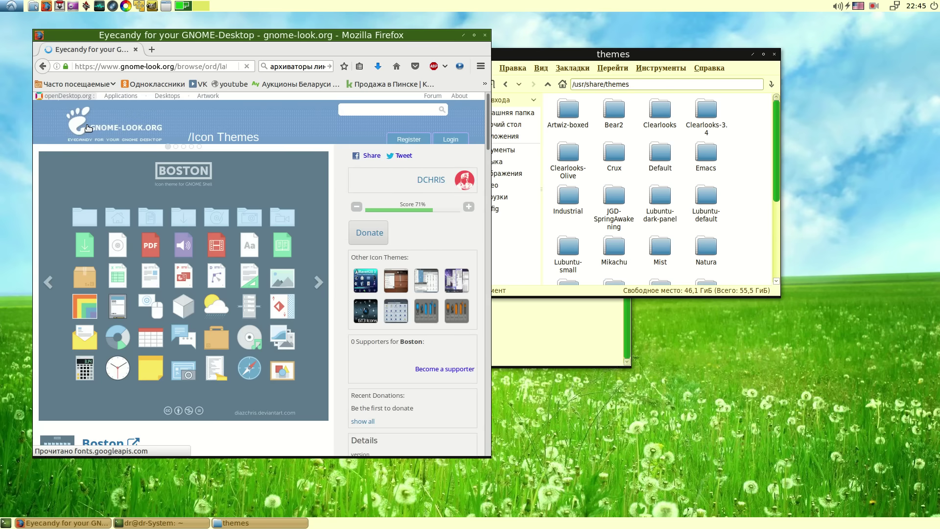
pyautogui.scroll(-6, 153, 174)
pyautogui.scroll(5, 130, 251)
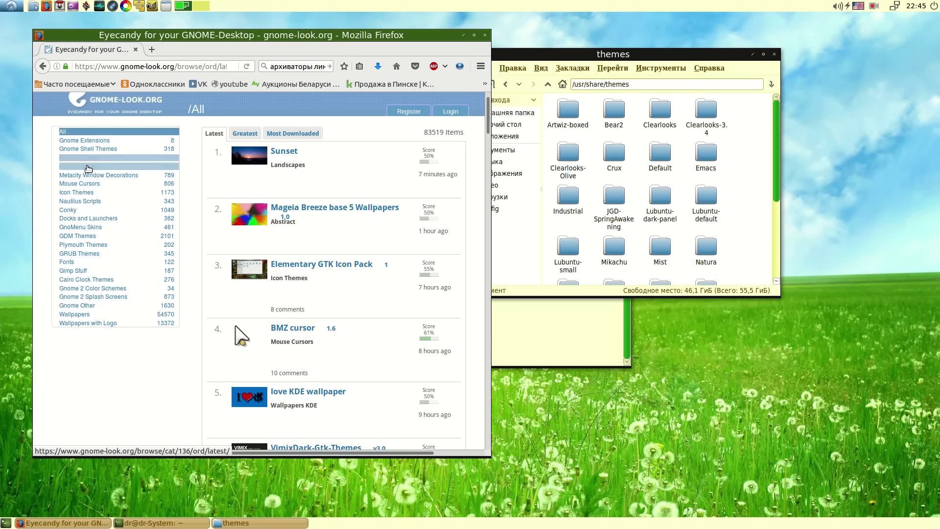
pyautogui.click(88, 167)
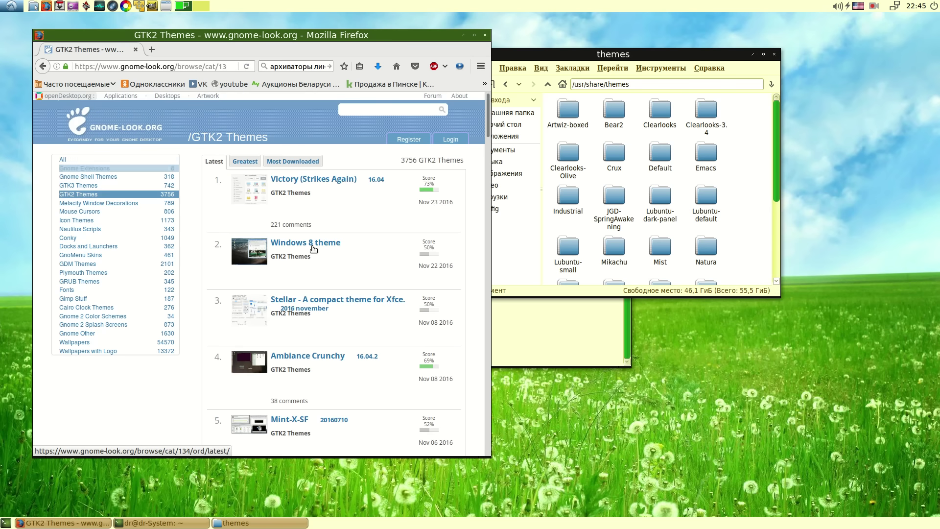
# Go to the GTK2 Themes listing page that covers items 31 to 40 and open Ambiance Themes Collection.
pyautogui.scroll(-10, 436, 262)
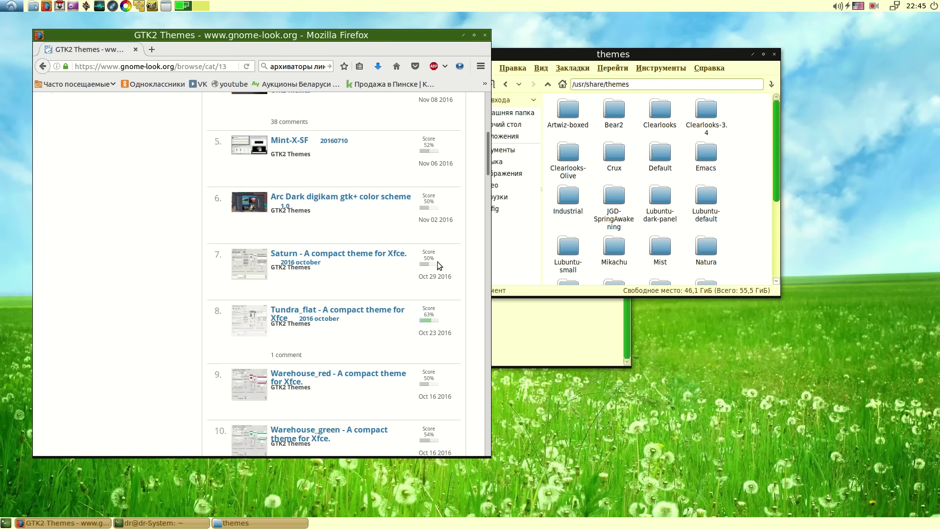
pyautogui.click(305, 324)
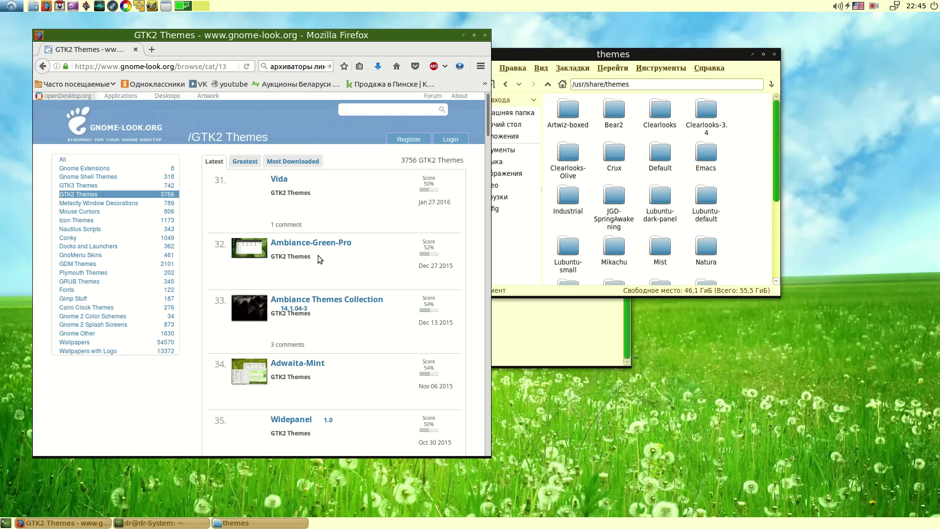
pyautogui.scroll(-6, 325, 231)
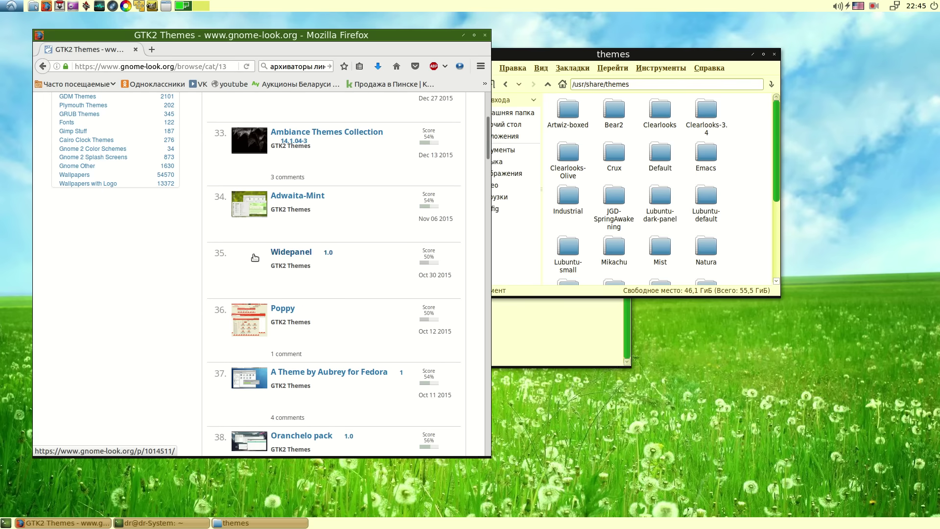
pyautogui.scroll(-1, 248, 257)
pyautogui.scroll(-4, 248, 257)
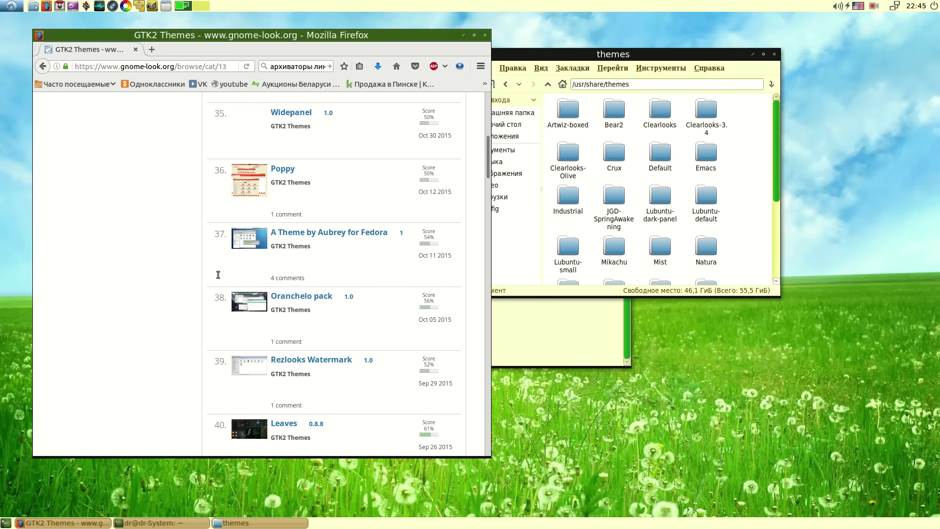
pyautogui.scroll(7, 231, 290)
pyautogui.scroll(4, 230, 290)
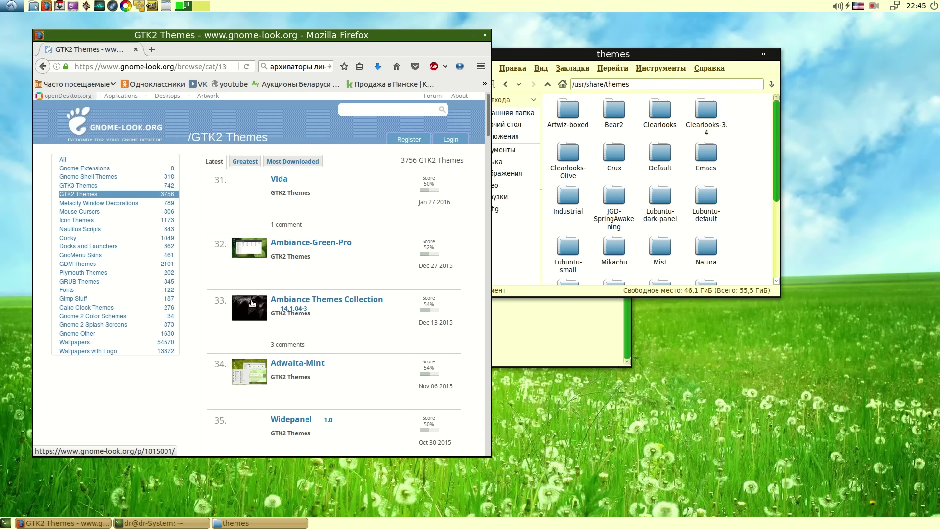
pyautogui.click(253, 301)
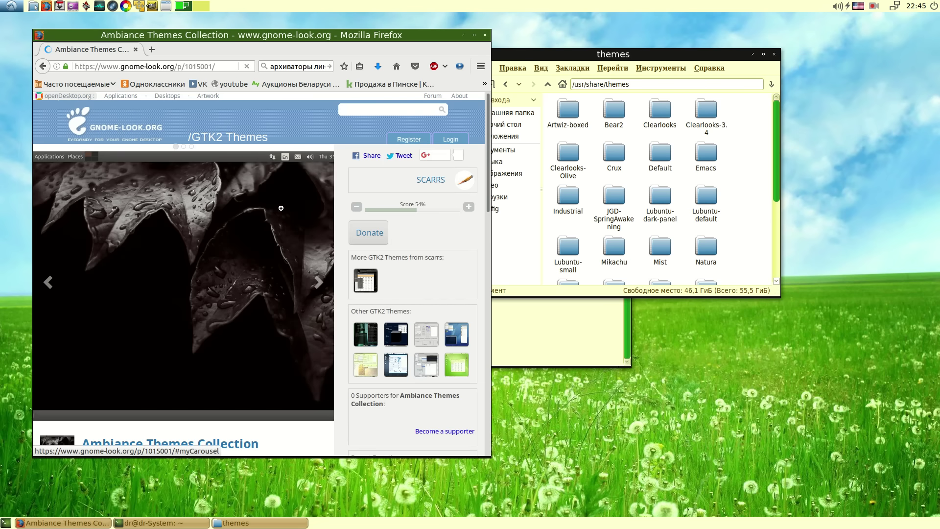
# Show the files of Ambiance Themes Collection and try the Ambiance-Themes-Collection-3 external link.
pyautogui.scroll(-3, 383, 199)
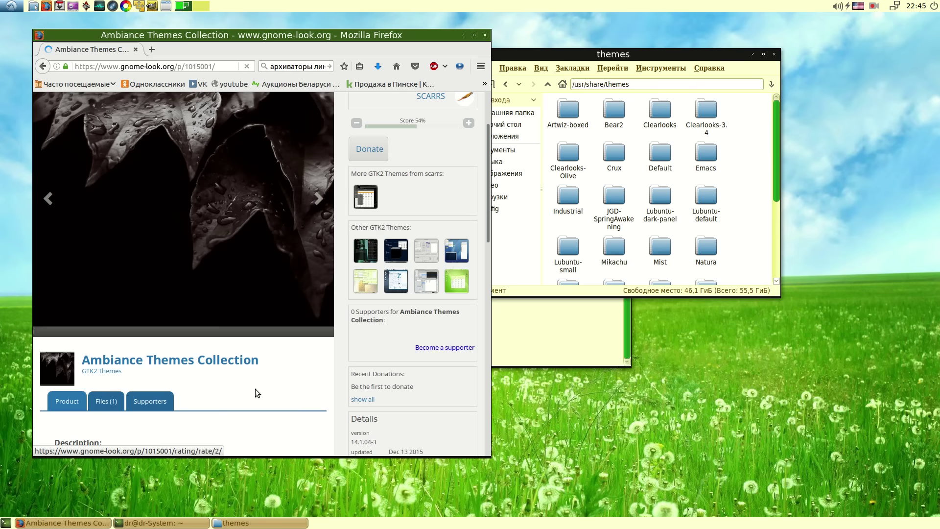
pyautogui.scroll(-3, 255, 389)
pyautogui.click(106, 317)
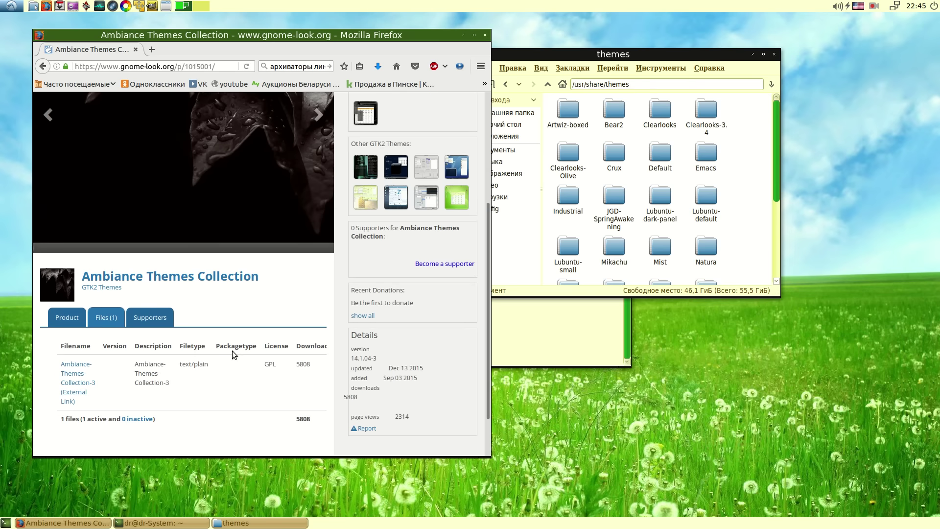
pyautogui.click(78, 395)
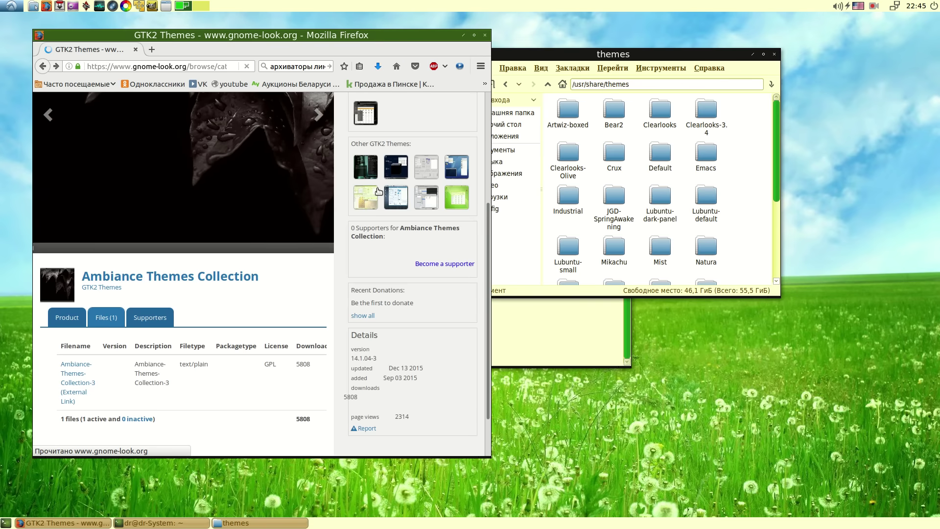
# Look further down the GTK2 Themes list and open the page of the Leaves 0.8.8 theme.
pyautogui.scroll(-5, 385, 235)
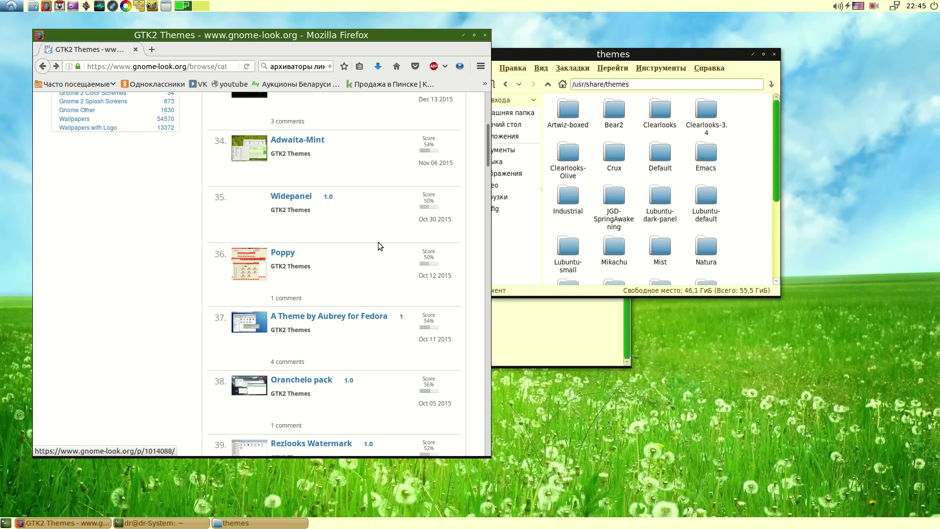
pyautogui.scroll(-2, 343, 274)
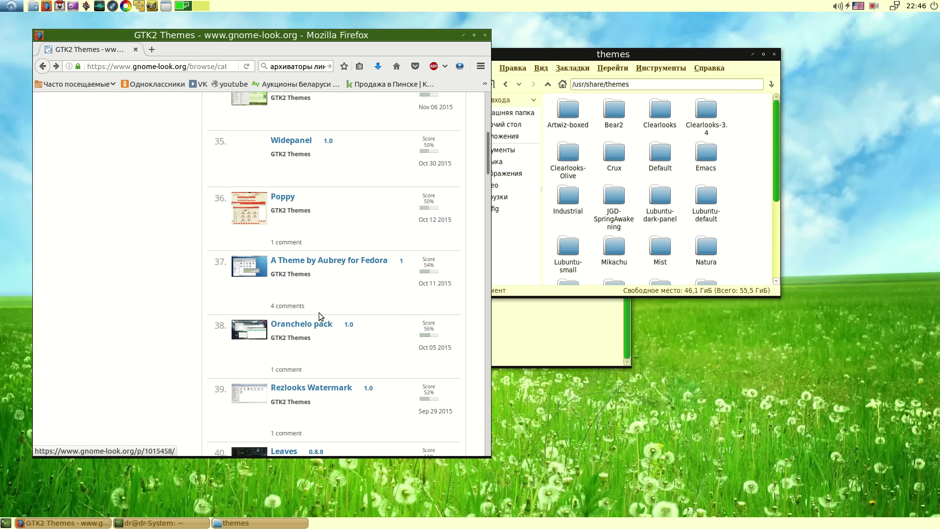
pyautogui.scroll(-2, 319, 312)
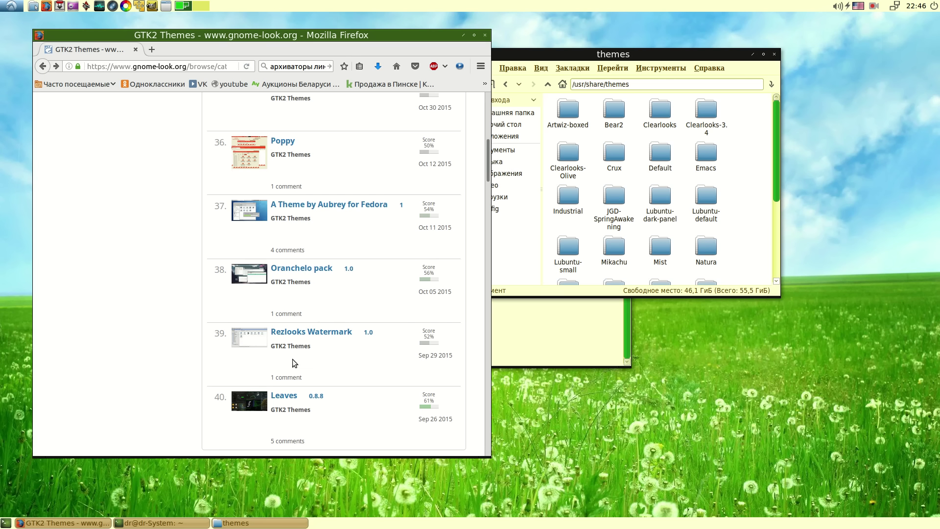
pyautogui.click(310, 331)
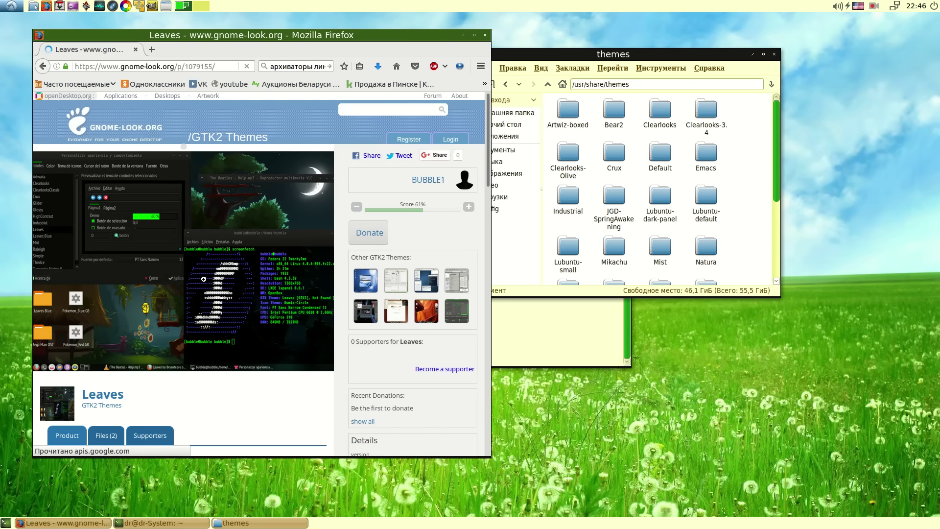
# Show the files offered for the Leaves theme and examine how they are provided for download.
pyautogui.scroll(-3, 204, 232)
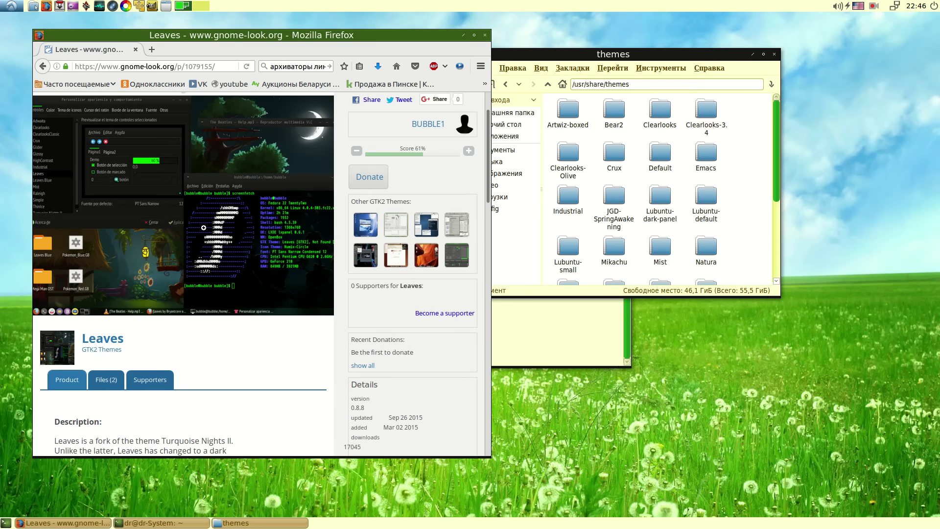
pyautogui.click(105, 351)
pyautogui.scroll(-1, 254, 309)
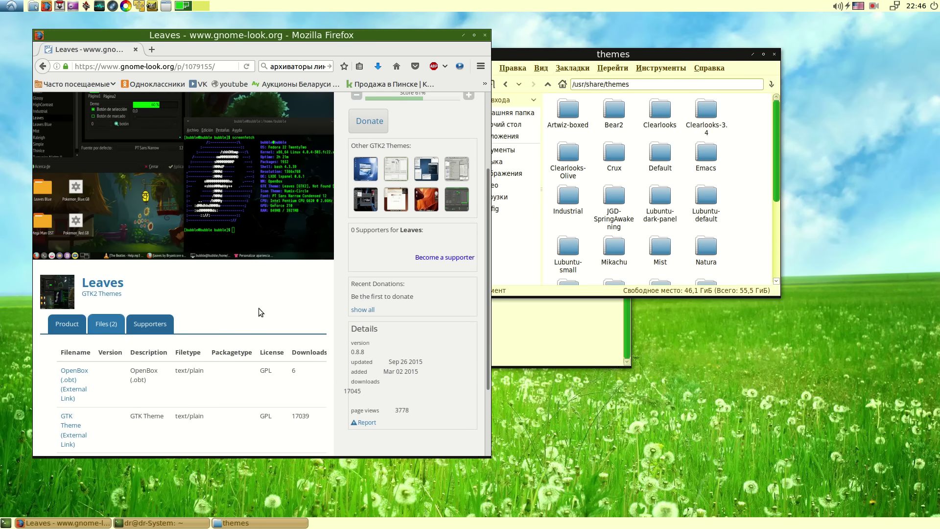
pyautogui.scroll(-1, 71, 423)
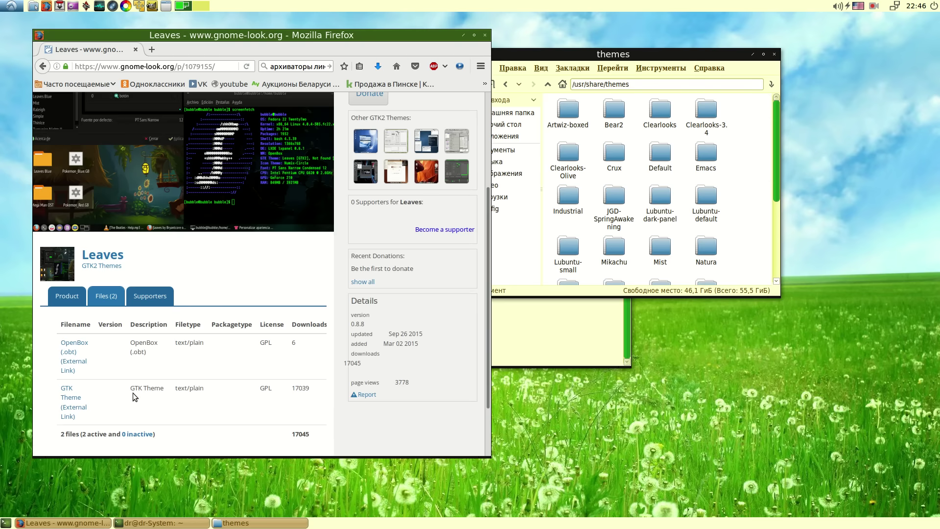
pyautogui.scroll(3, 111, 375)
pyautogui.scroll(2, 119, 381)
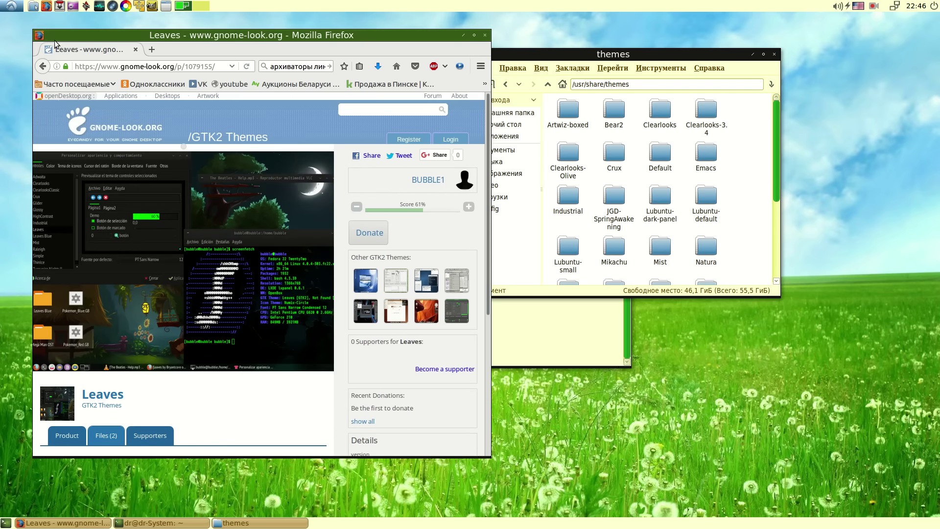
# Return to the GTK2 Themes list, go to the page covering items 41 to 50 and open Ubuntu Human Legacy Theme Pack.
pyautogui.click(43, 66)
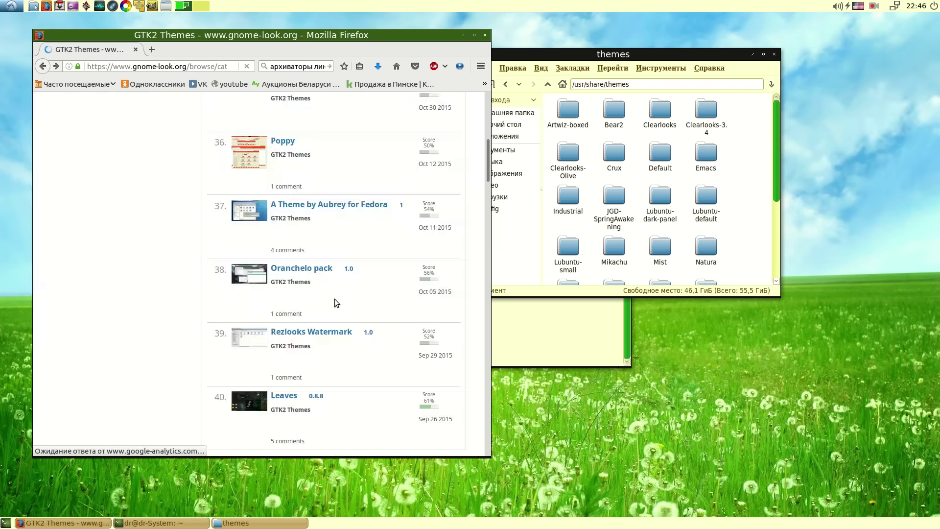
pyautogui.scroll(-1, 337, 379)
pyautogui.click(352, 382)
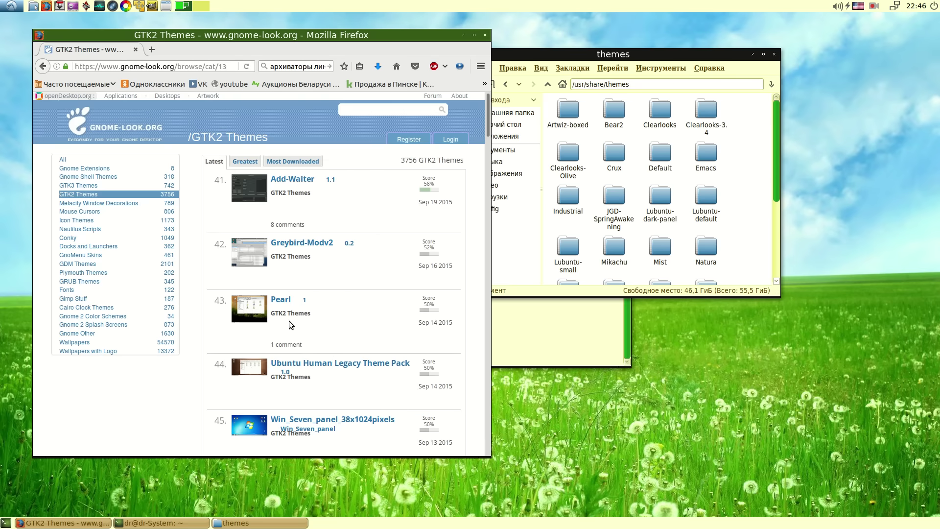
pyautogui.scroll(-2, 290, 292)
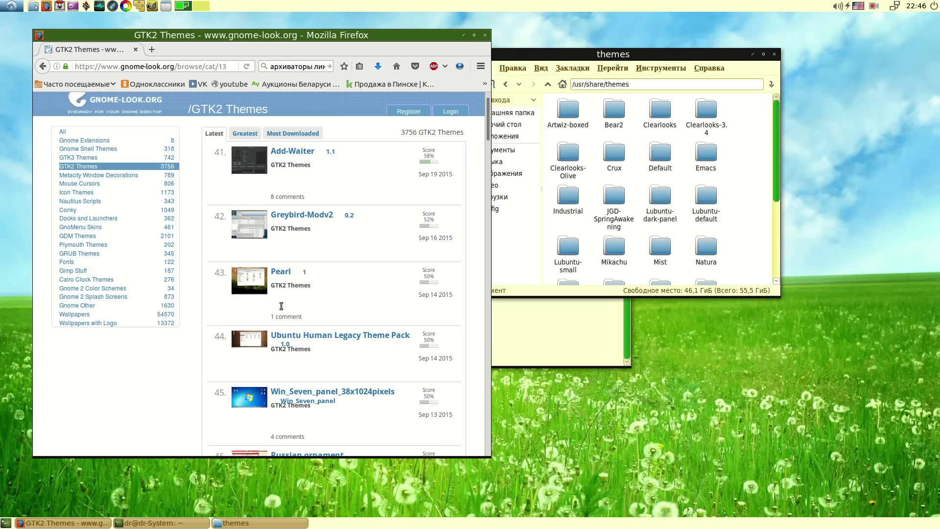
pyautogui.click(253, 314)
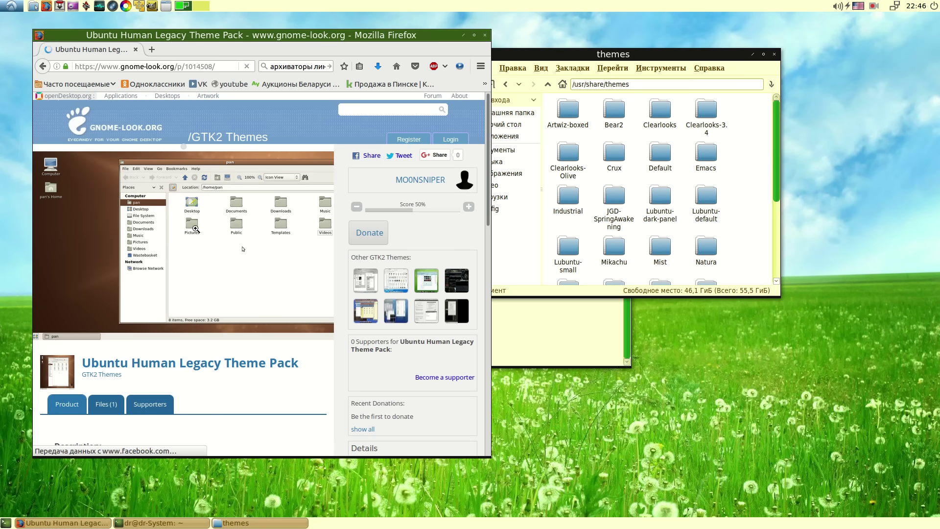
# Show the files of Ubuntu Human Legacy Theme Pack, check its external download page on DeviantArt and close that page.
pyautogui.scroll(-3, 210, 244)
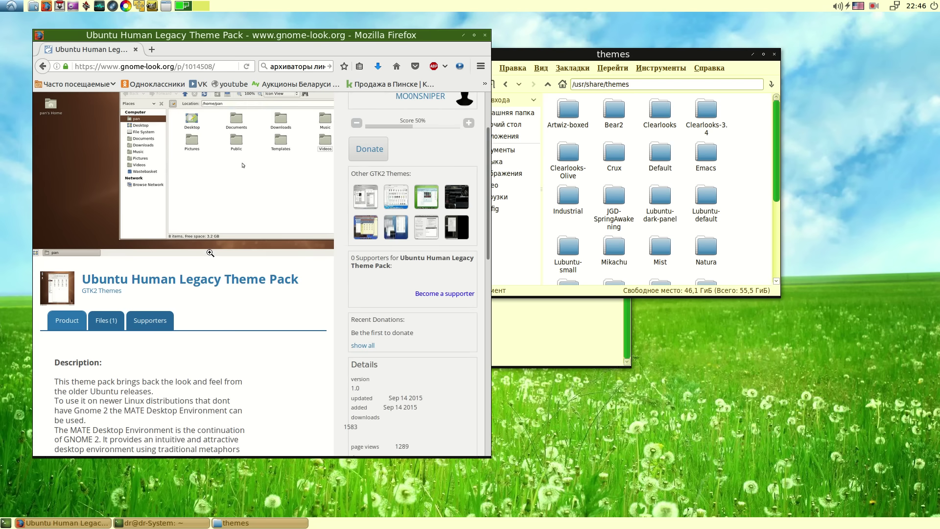
pyautogui.scroll(-2, 210, 254)
pyautogui.scroll(5, 209, 254)
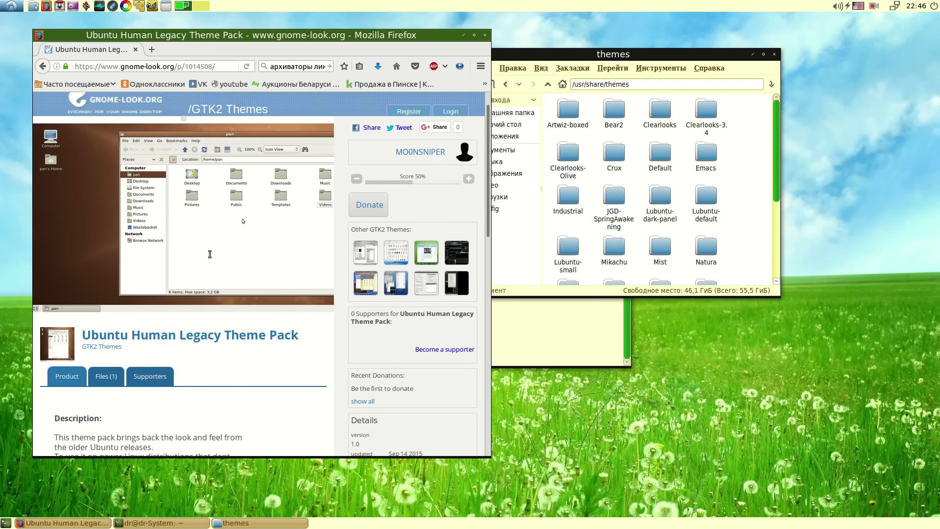
pyautogui.click(107, 375)
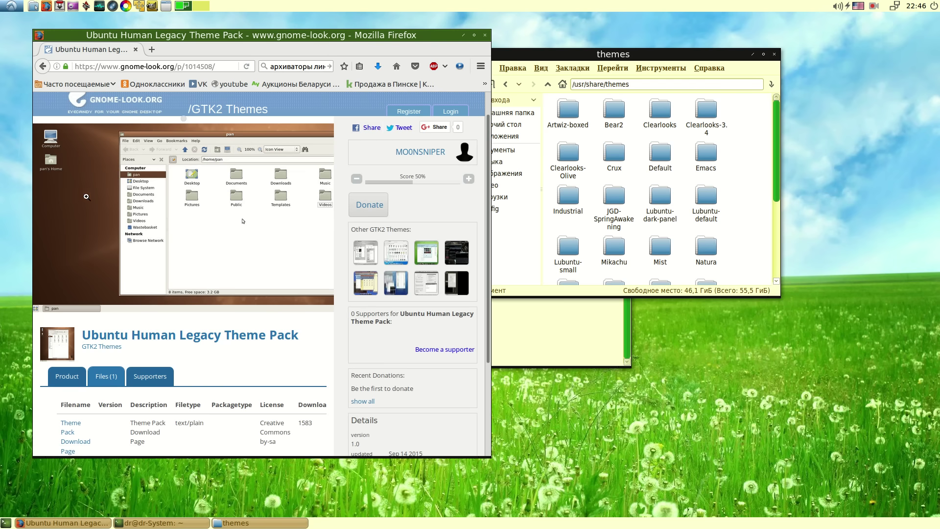
pyautogui.scroll(-3, 86, 196)
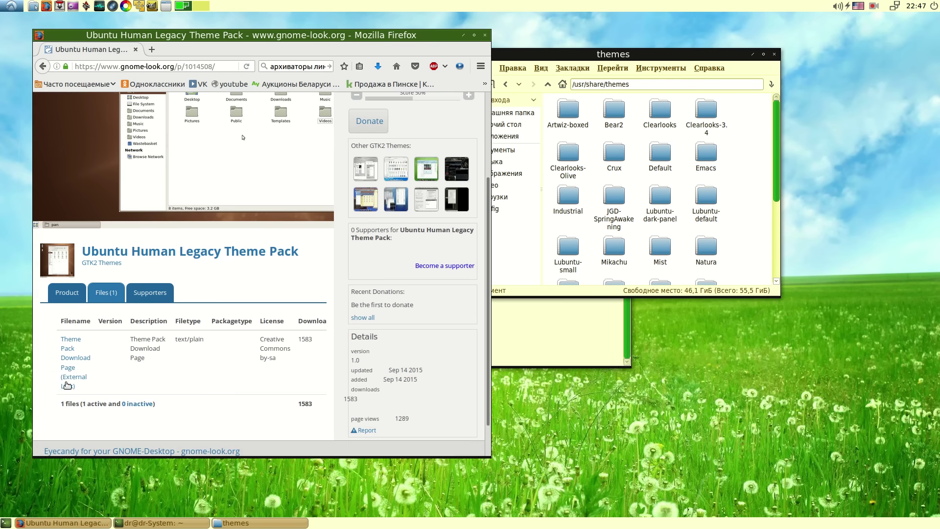
pyautogui.click(72, 366)
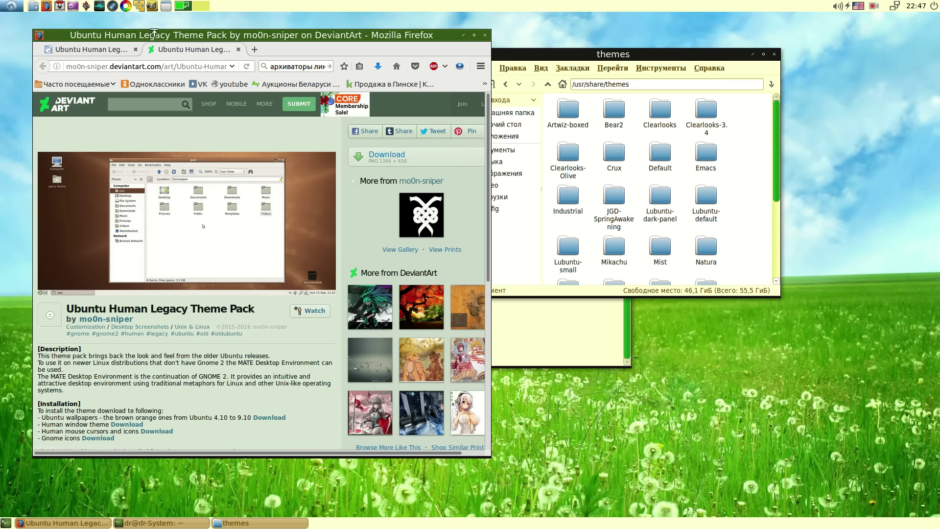
pyautogui.click(238, 50)
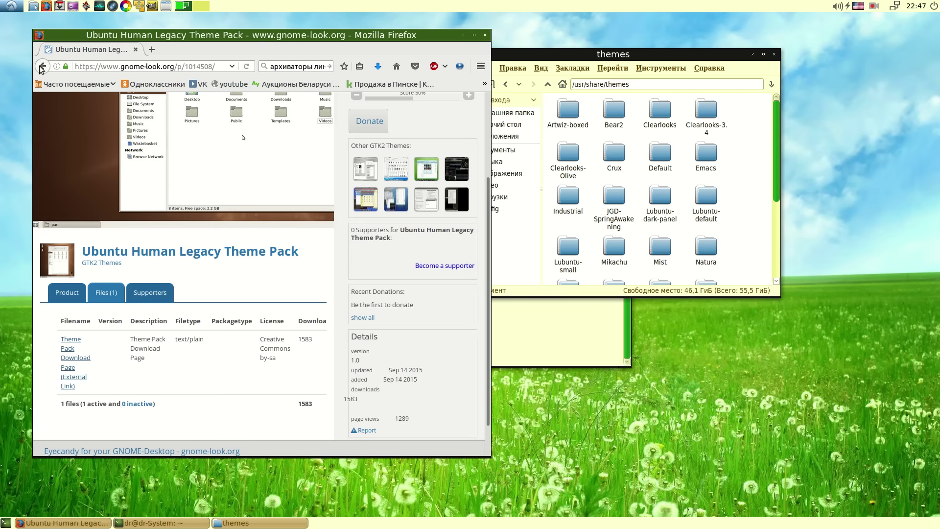
# Return to the GTK2 Themes list, look through items 43 to 50 and open the Russian ornament theme.
pyautogui.hotkey('alt', 'Left')
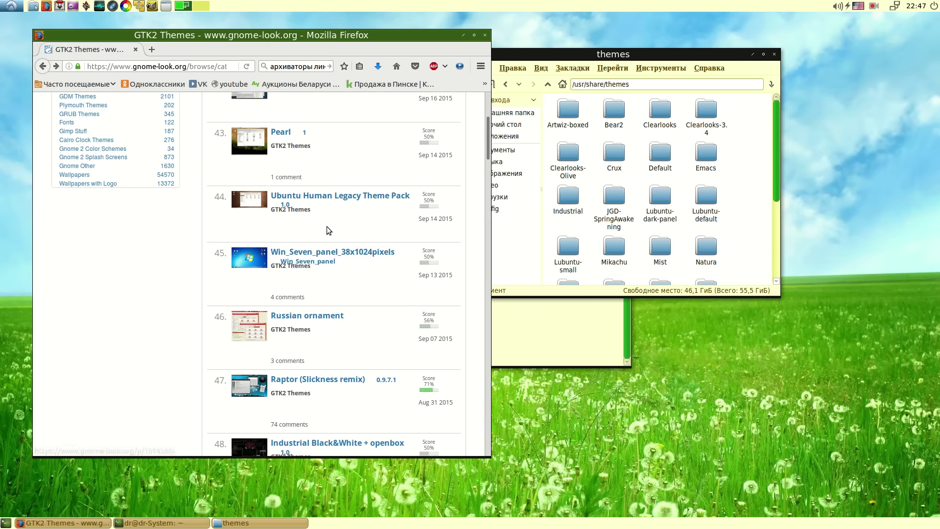
pyautogui.scroll(-2, 327, 226)
pyautogui.scroll(-2, 342, 241)
pyautogui.scroll(-2, 343, 241)
pyautogui.scroll(-2, 341, 245)
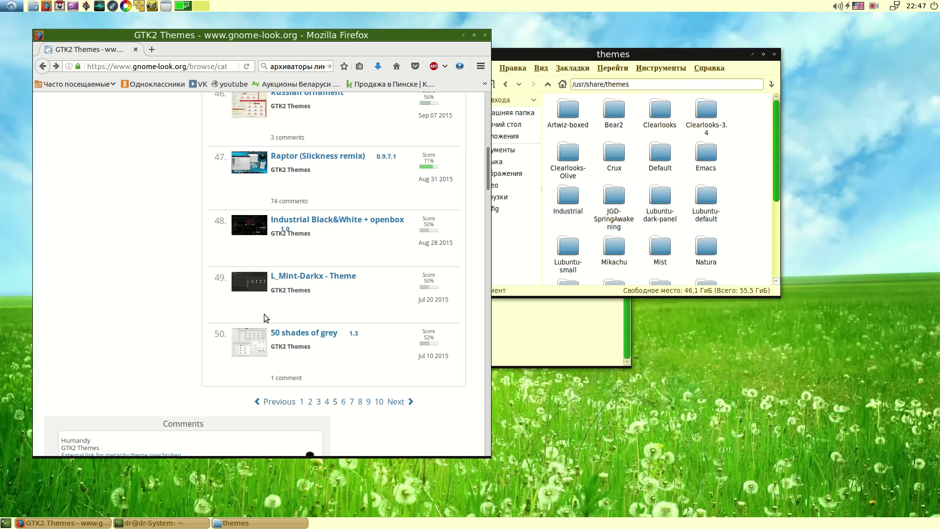
pyautogui.scroll(3, 263, 315)
pyautogui.click(254, 190)
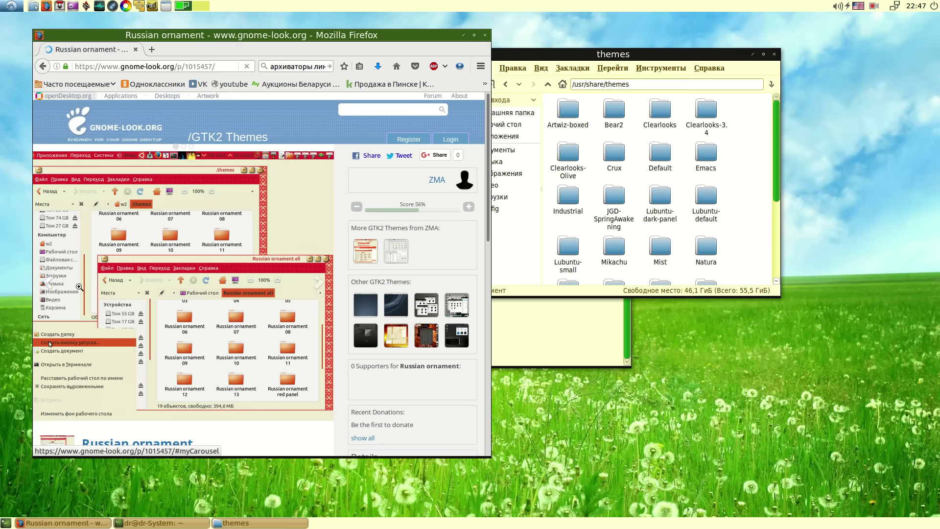
# Show the files of Russian ornament and download 171309-Russian ornament all.tar.gz, opening it directly in Ark.
pyautogui.scroll(-3, 239, 251)
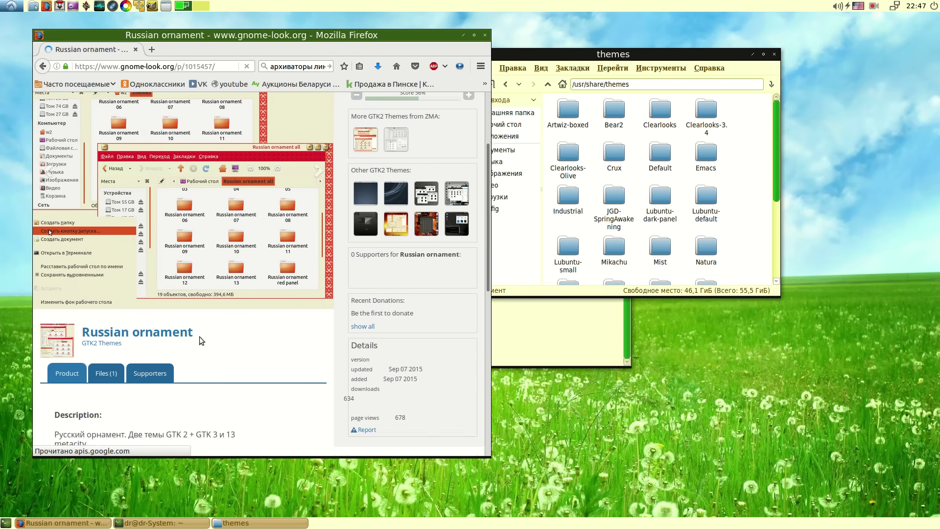
pyautogui.scroll(4, 225, 263)
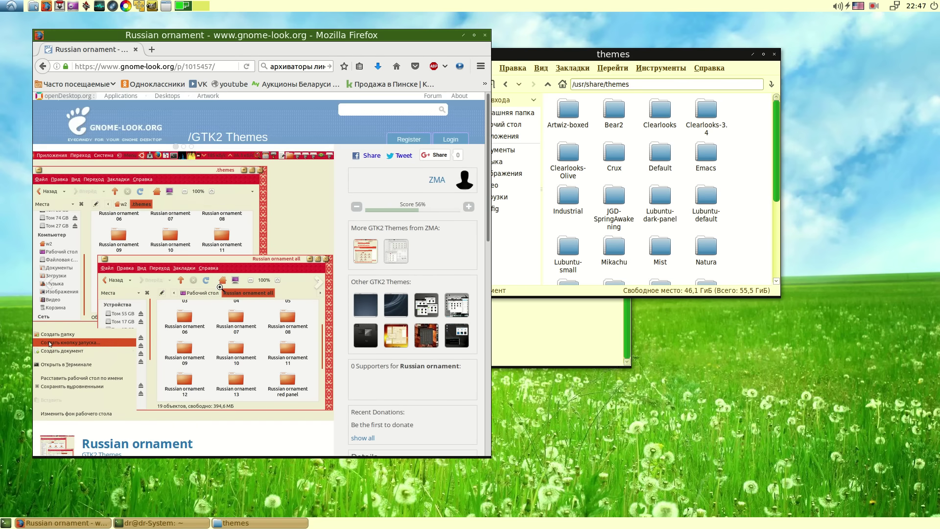
pyautogui.scroll(-5, 264, 282)
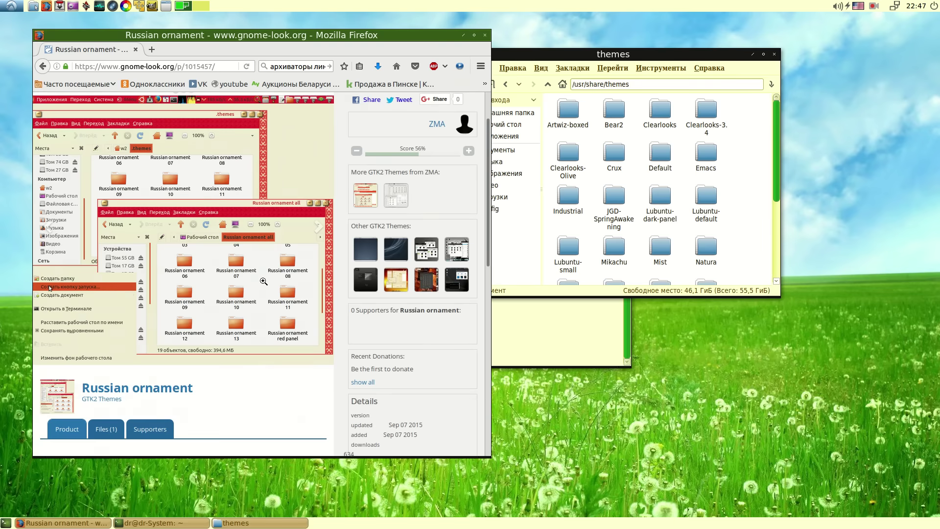
pyautogui.click(104, 347)
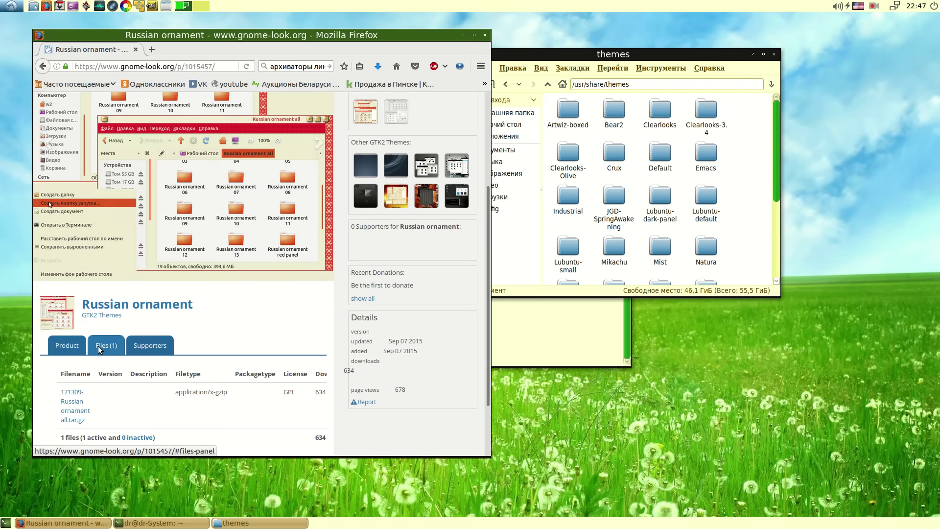
pyautogui.click(76, 411)
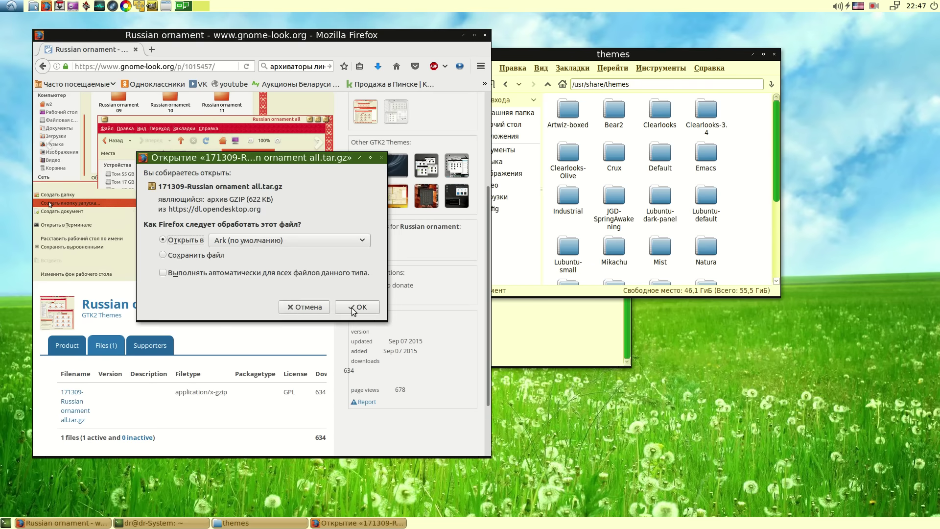
pyautogui.click(362, 307)
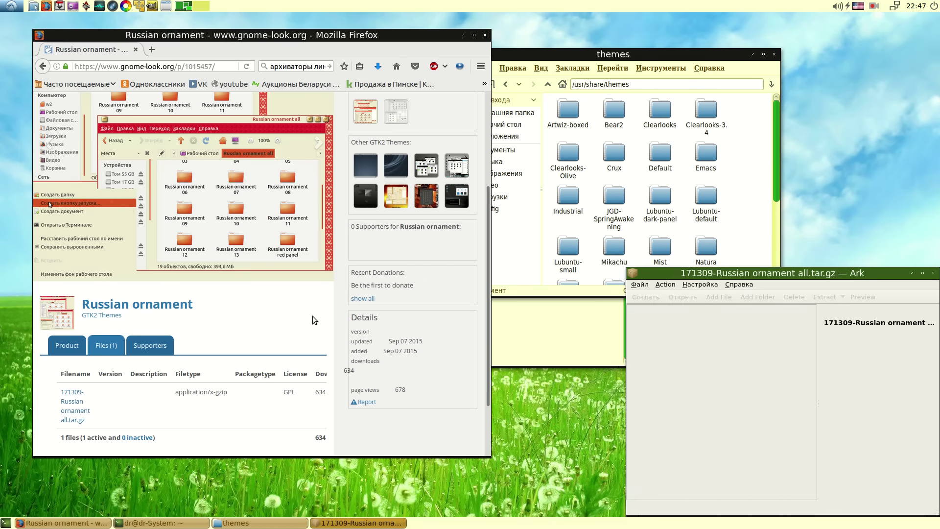
# Extract the whole Russian ornament archive into the user's home folder, preserving paths.
pyautogui.moveTo(705, 274); pyautogui.dragTo(475, 252)
pyautogui.click(402, 296)
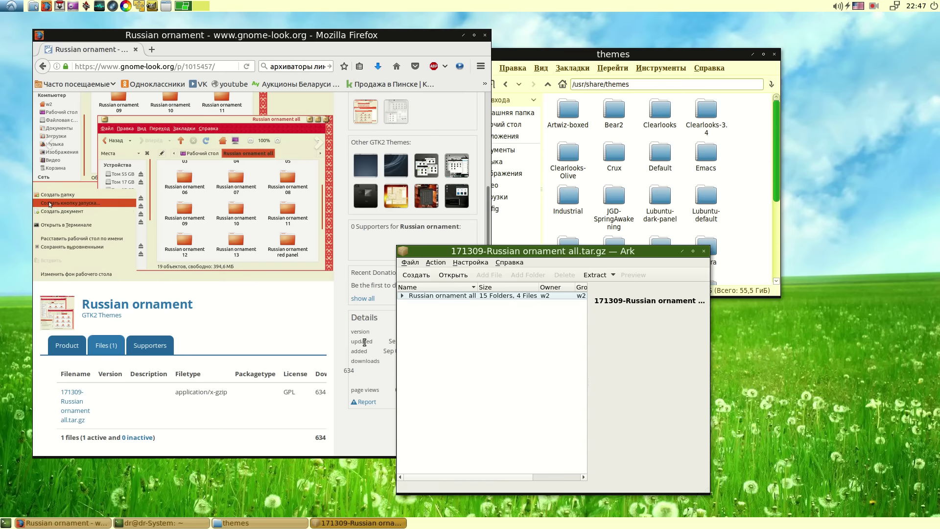
pyautogui.moveTo(458, 251); pyautogui.dragTo(393, 246)
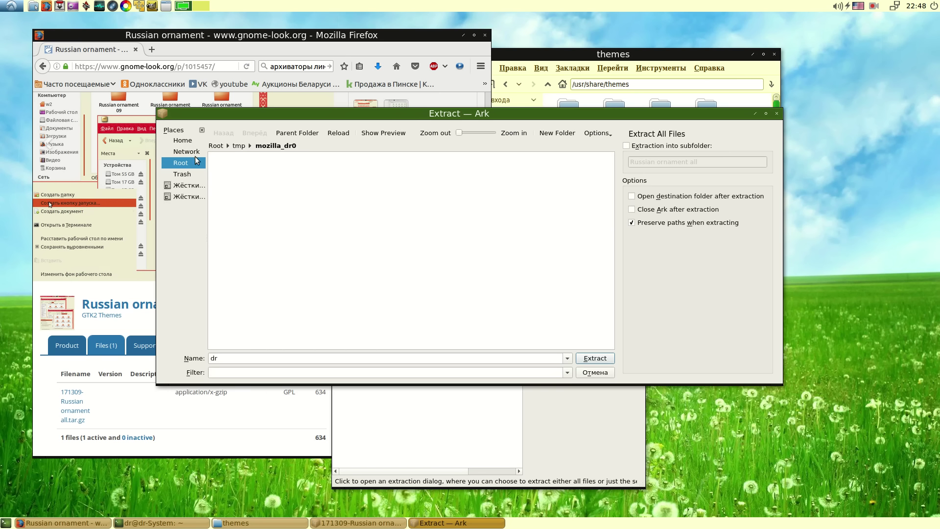
pyautogui.click(183, 140)
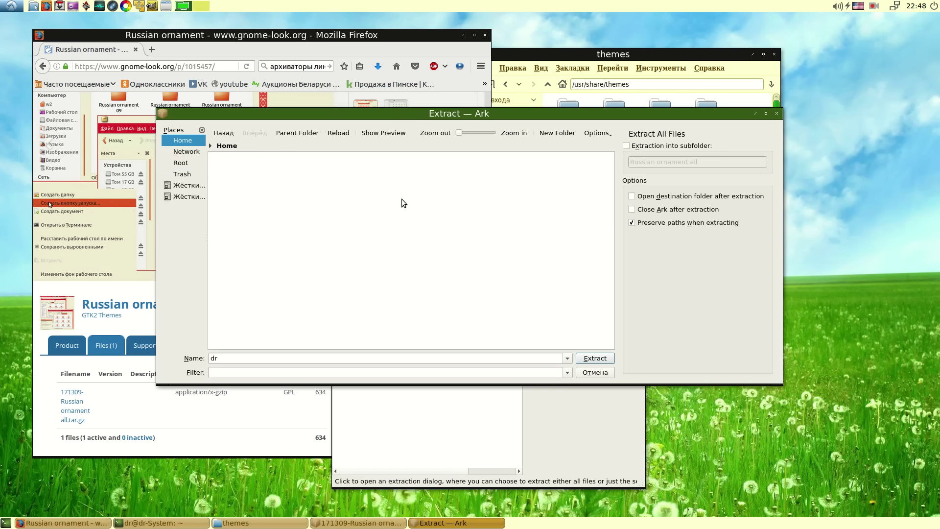
pyautogui.click(212, 145)
pyautogui.click(237, 180)
pyautogui.click(592, 360)
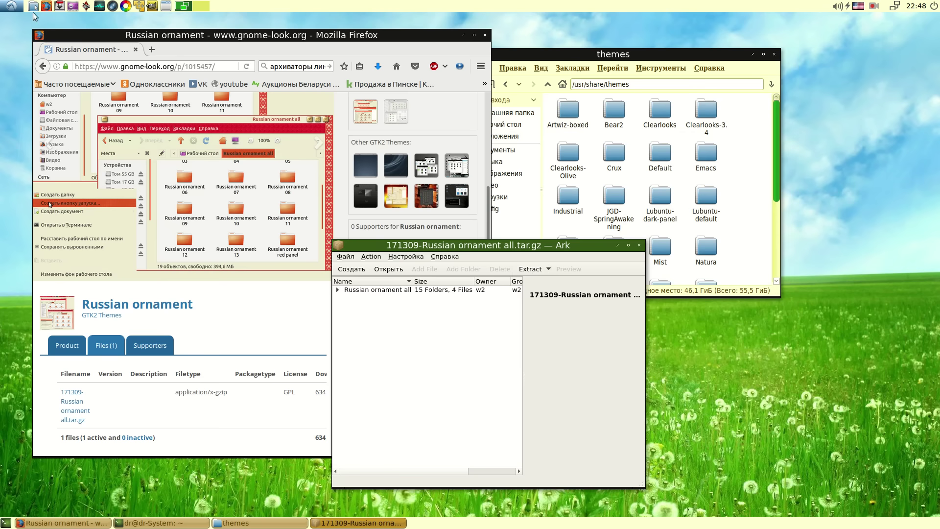
# Open the home folder, place the extracted Russian ornament all folder on the desktop and minimize the home folder window.
pyautogui.moveTo(695, 337); pyautogui.dragTo(529, 258)
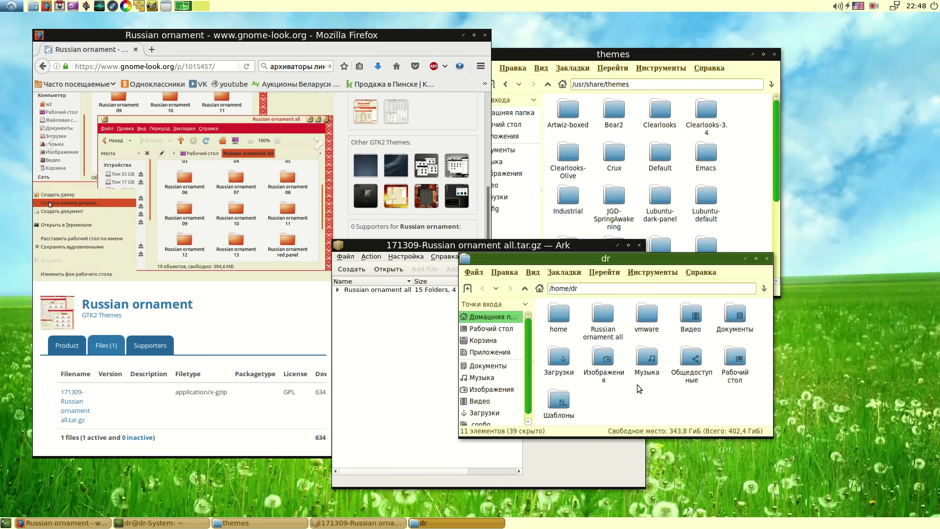
pyautogui.moveTo(603, 318); pyautogui.dragTo(12, 234)
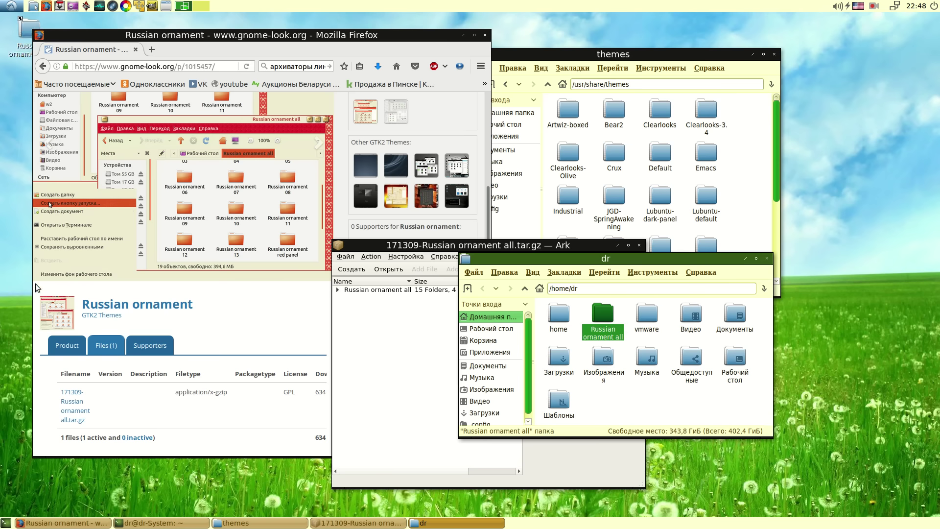
pyautogui.click(745, 258)
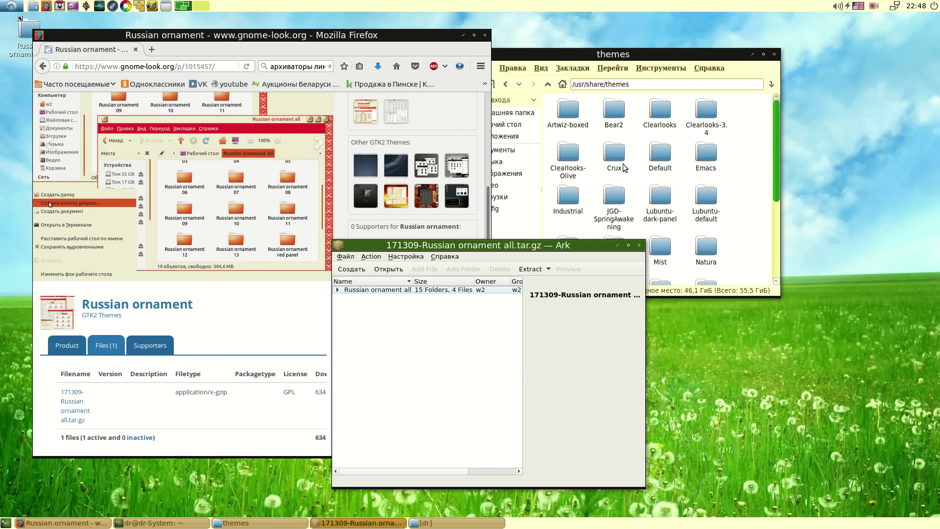
# Transfer the Russian ornament all folder from the desktop into /usr/share/themes, select it there and close Ark.
pyautogui.moveTo(27, 29); pyautogui.dragTo(744, 240)
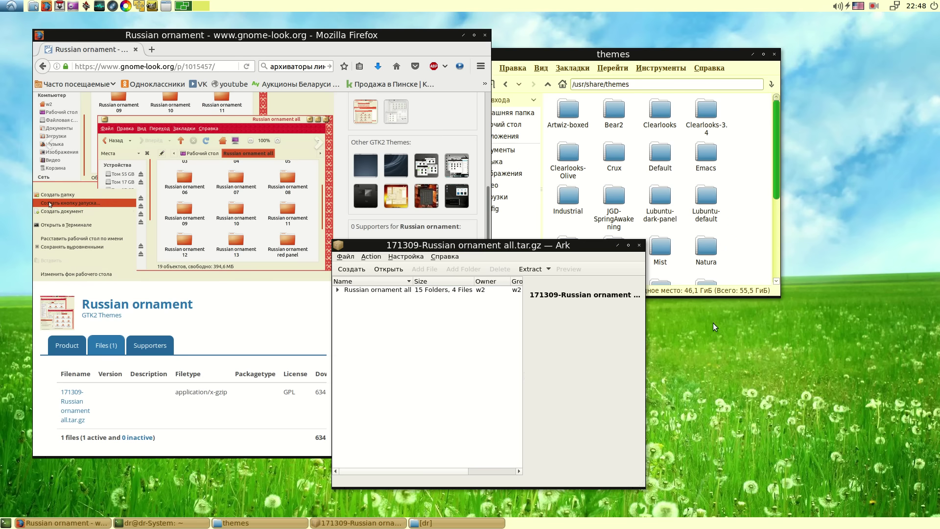
pyautogui.moveTo(713, 322); pyautogui.dragTo(705, 273)
pyautogui.moveTo(605, 264); pyautogui.dragTo(438, 276)
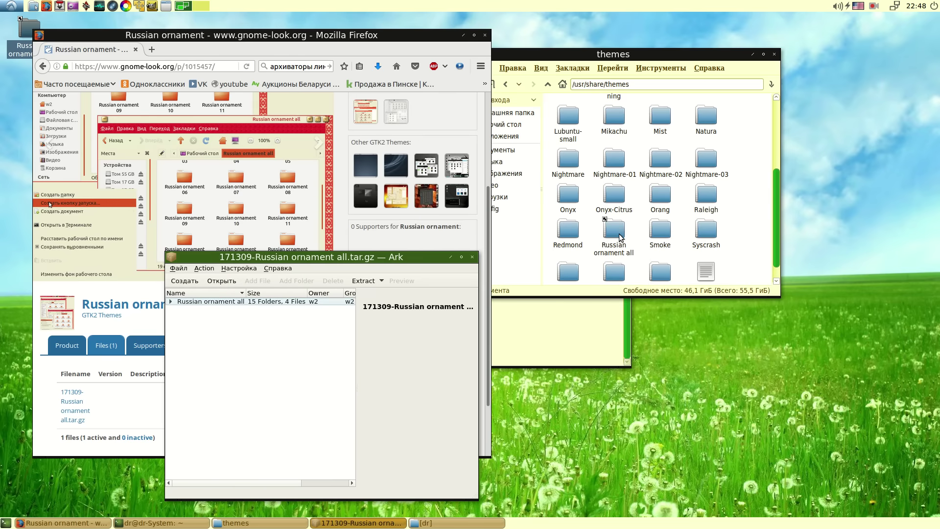
pyautogui.click(613, 235)
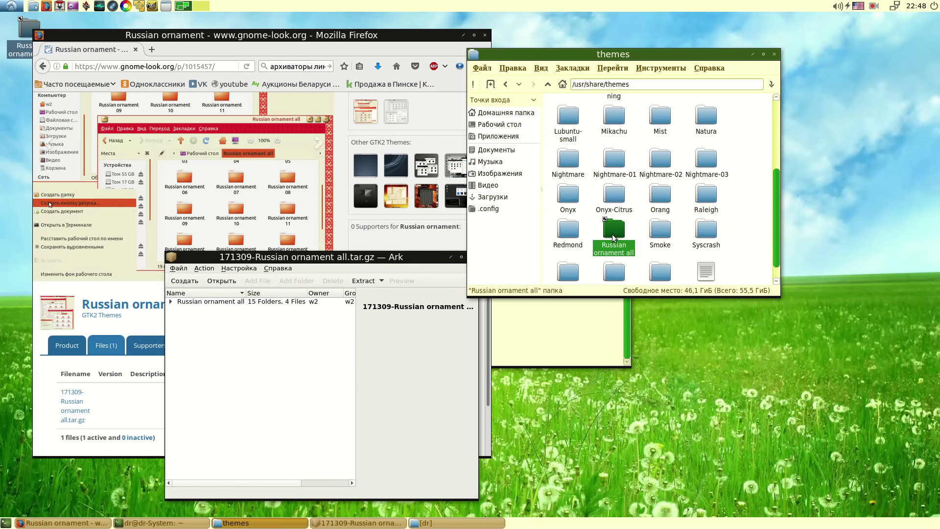
pyautogui.click(412, 258)
pyautogui.click(474, 256)
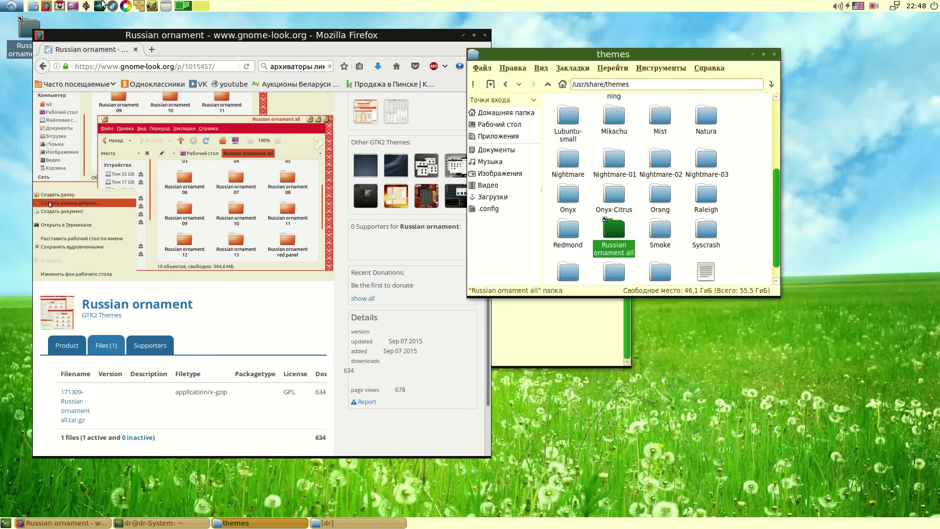
# Check the widget themes in the appearance settings, preview Warehouse_red and Lubuntu-default, and close the settings without applying either.
pyautogui.click(4, 5)
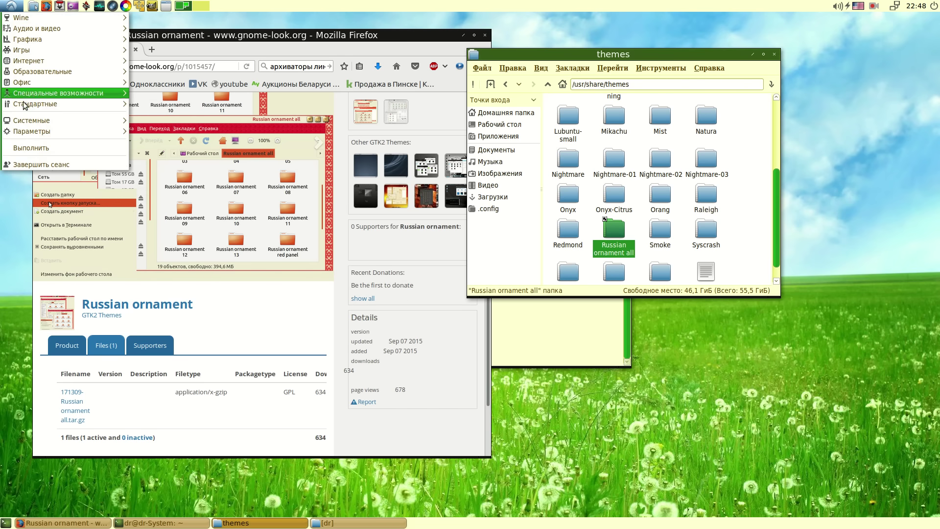
pyautogui.moveTo(25, 105)
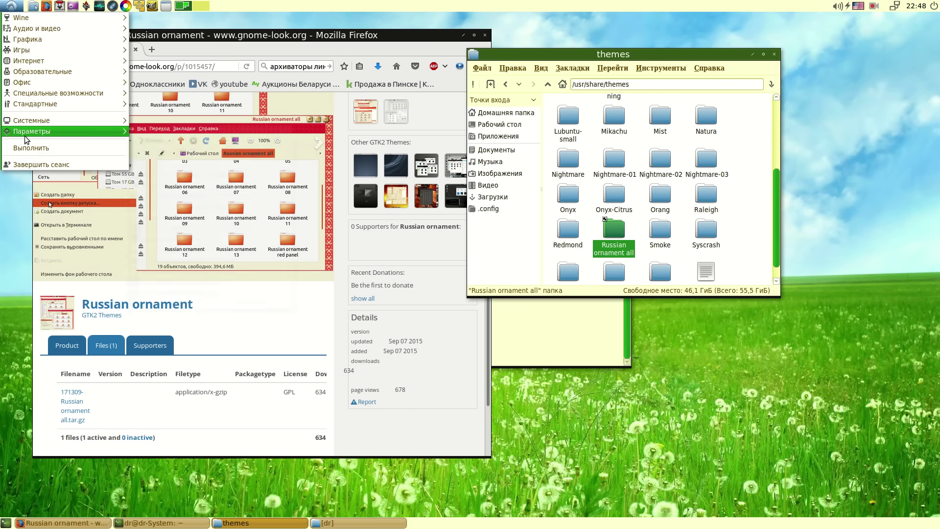
pyautogui.moveTo(24, 132)
pyautogui.click(201, 230)
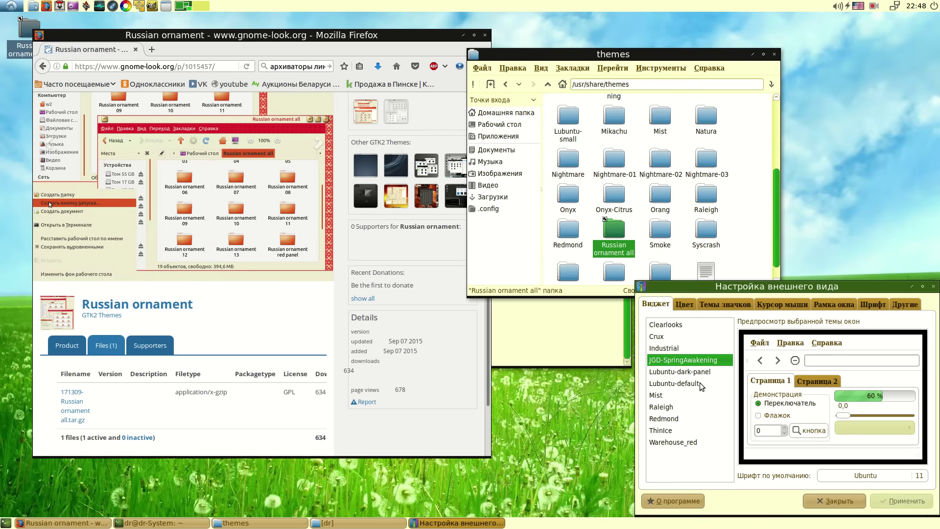
pyautogui.moveTo(682, 294); pyautogui.dragTo(525, 237)
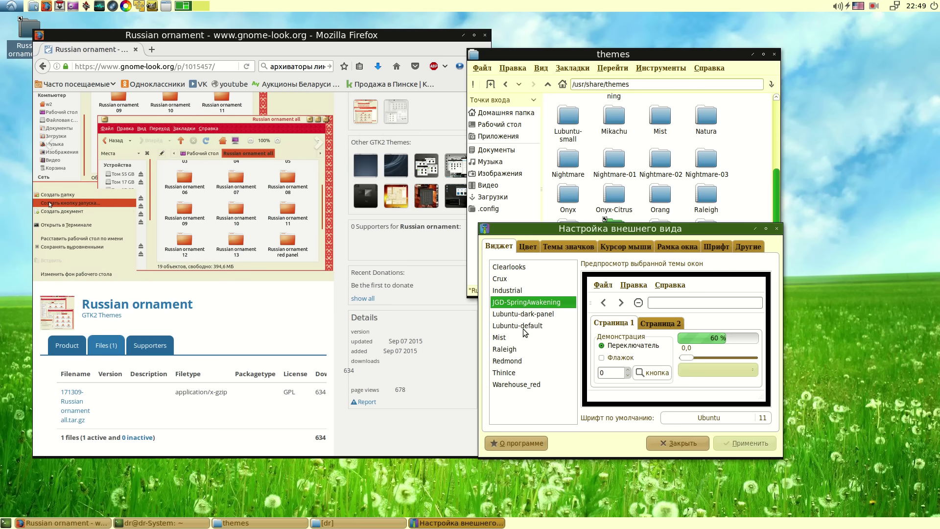
pyautogui.click(516, 384)
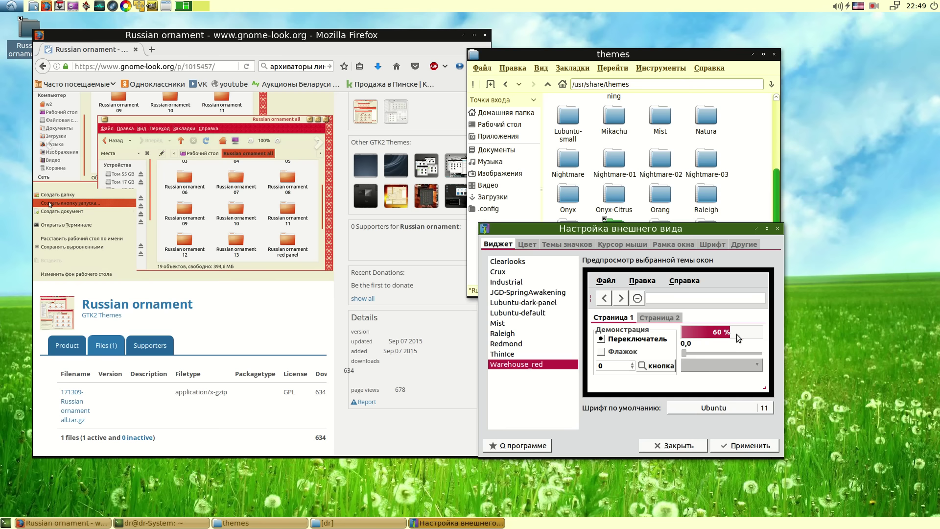
pyautogui.click(520, 314)
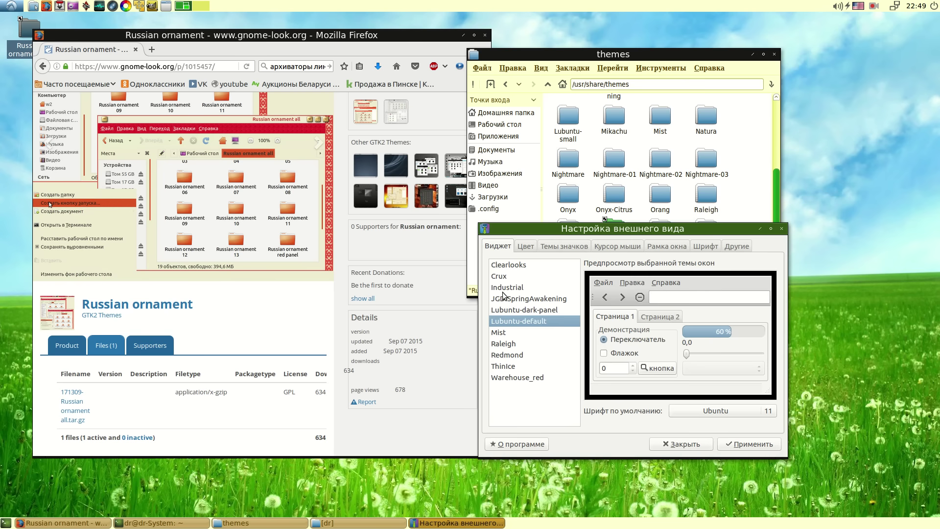
pyautogui.click(782, 230)
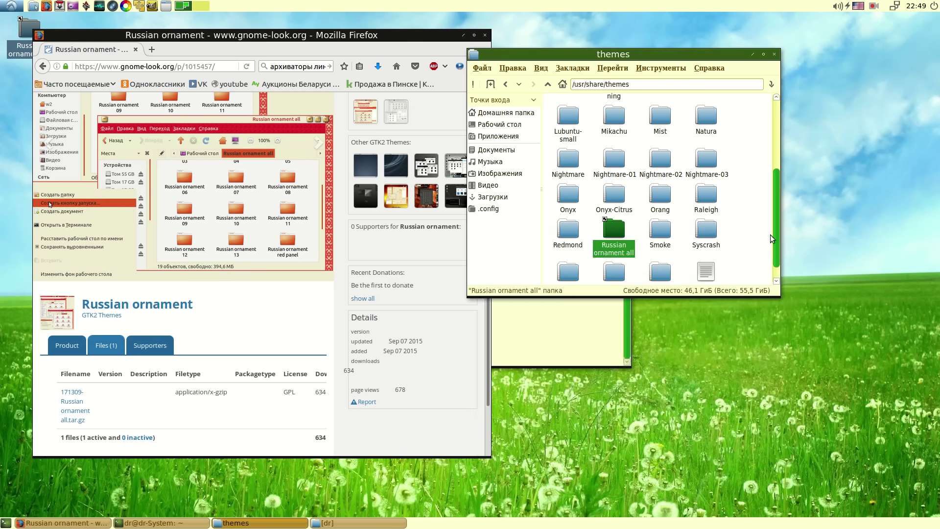
# Open the Russian ornament all folder from the desktop in its own window, clear of the themes window.
pyautogui.click(562, 432)
pyautogui.click(744, 206)
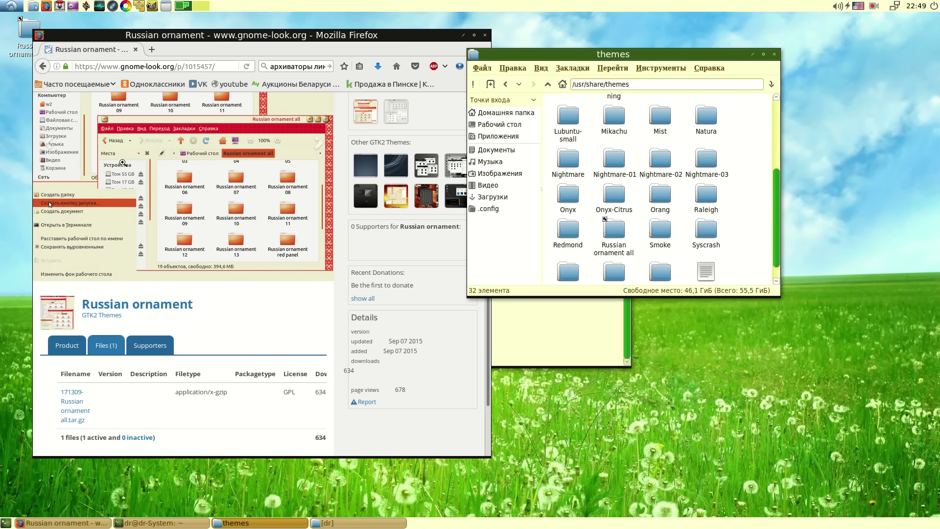
pyautogui.doubleClick(20, 36)
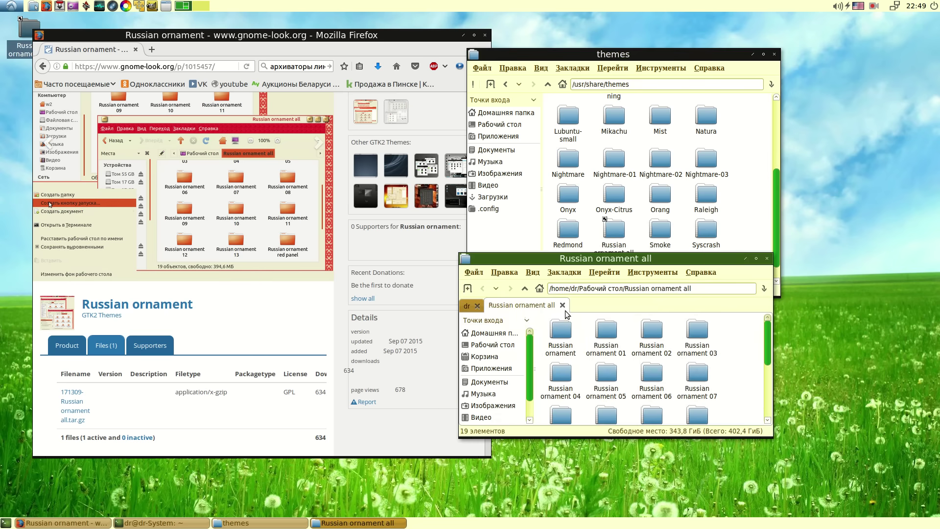
pyautogui.click(767, 259)
pyautogui.doubleClick(20, 39)
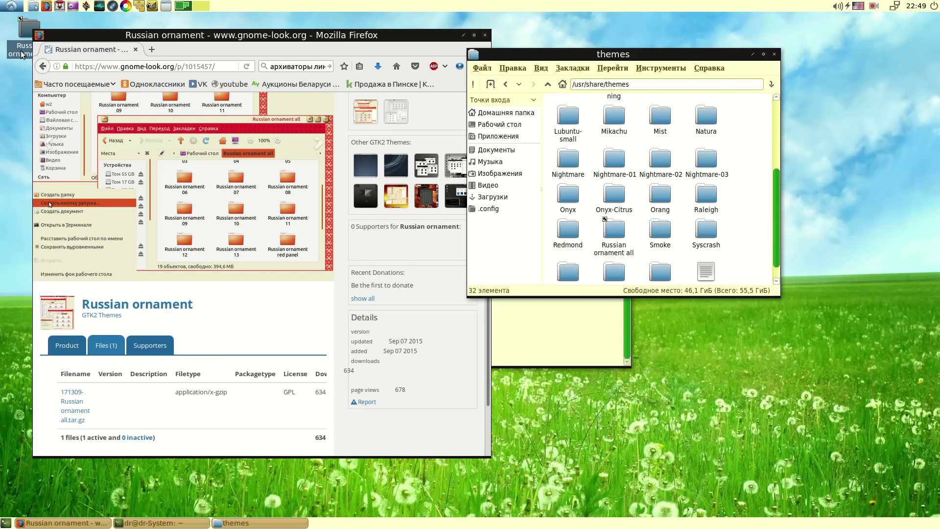
pyautogui.moveTo(540, 330); pyautogui.dragTo(177, 202)
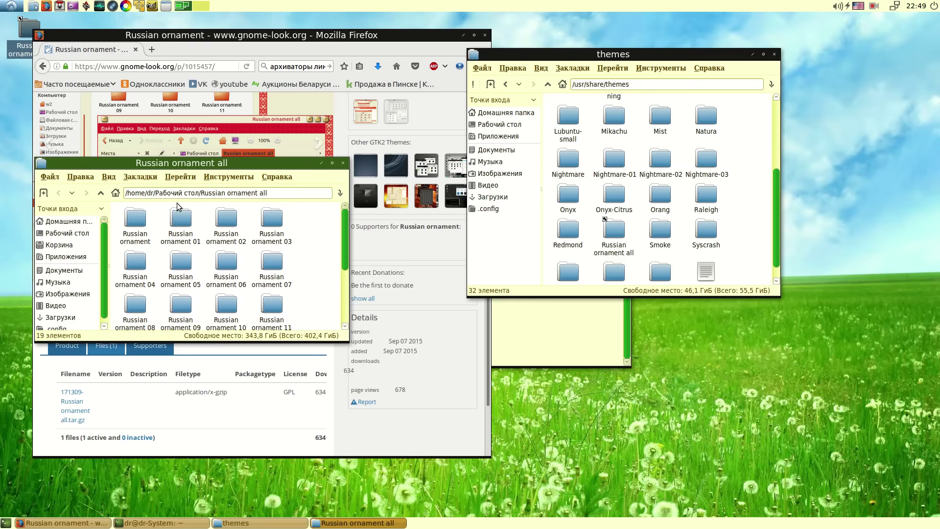
# Copy the entire contents of the Russian ornament all folder directly into /usr/share/themes.
pyautogui.moveTo(299, 216); pyautogui.dragTo(49, 481)
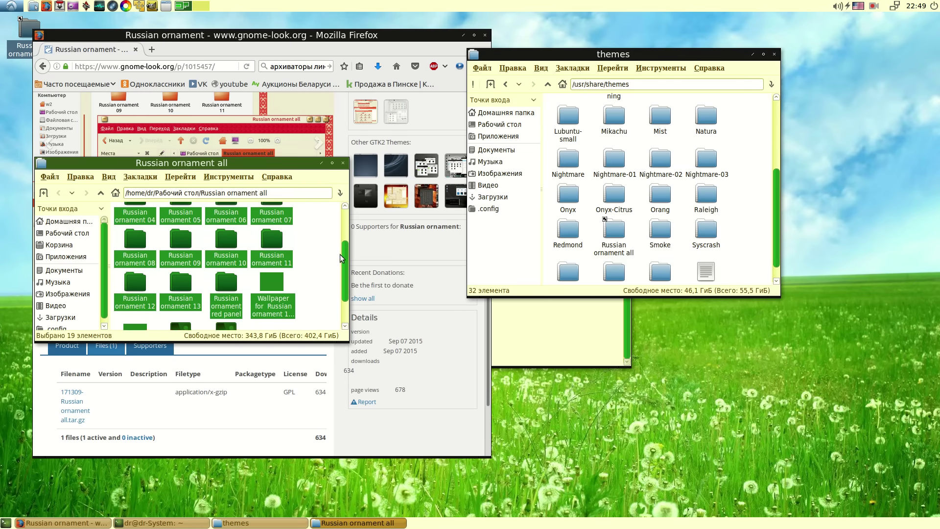
pyautogui.scroll(5, 340, 254)
pyautogui.moveTo(181, 225); pyautogui.dragTo(739, 275)
pyautogui.scroll(-5, 729, 236)
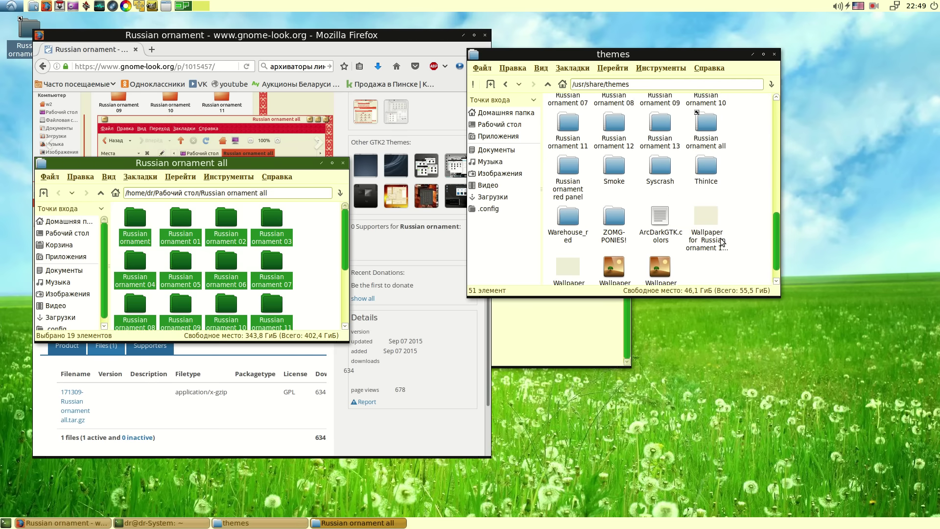
# Open the appearance settings and apply Russian ornament as the widget theme.
pyautogui.click(5, 4)
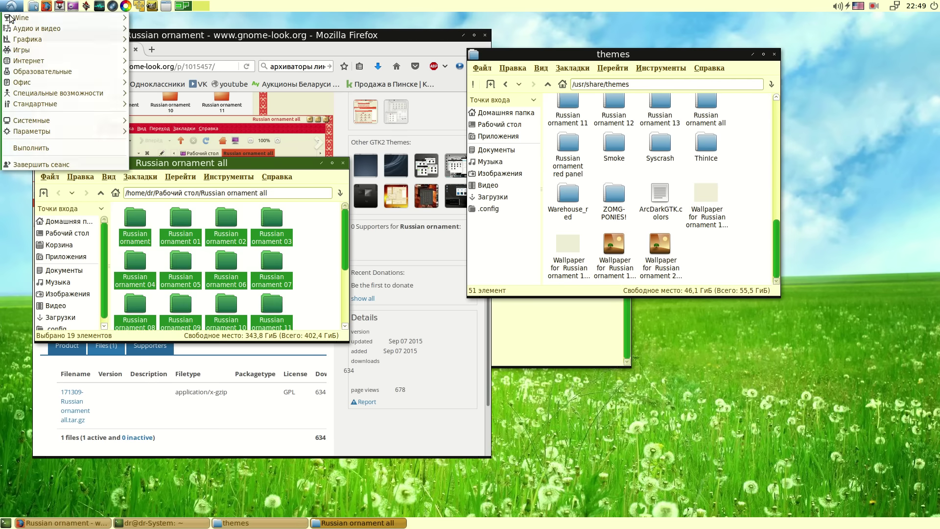
pyautogui.moveTo(38, 131)
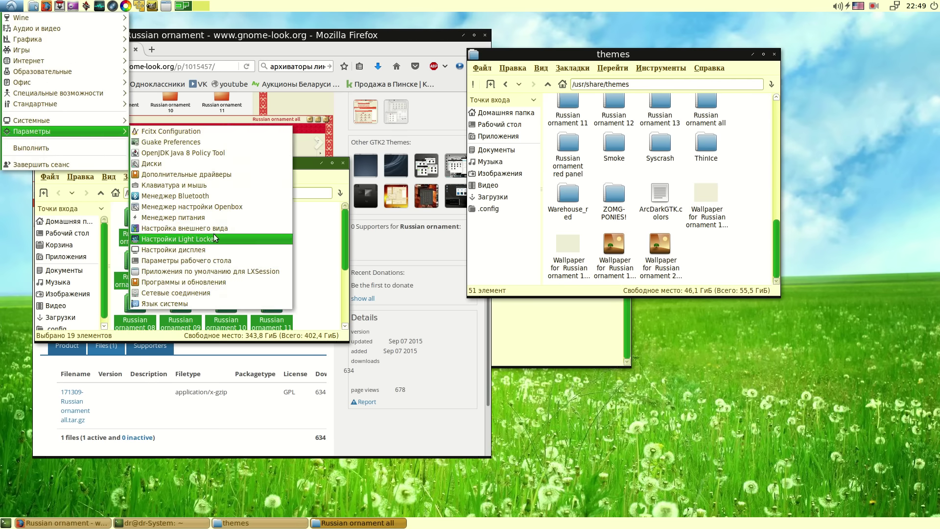
pyautogui.click(208, 228)
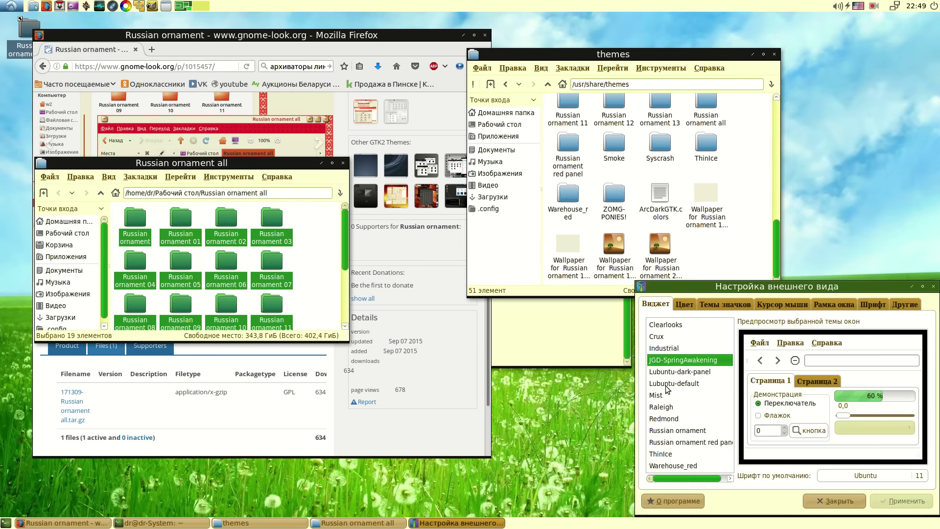
pyautogui.moveTo(702, 283); pyautogui.dragTo(339, 177)
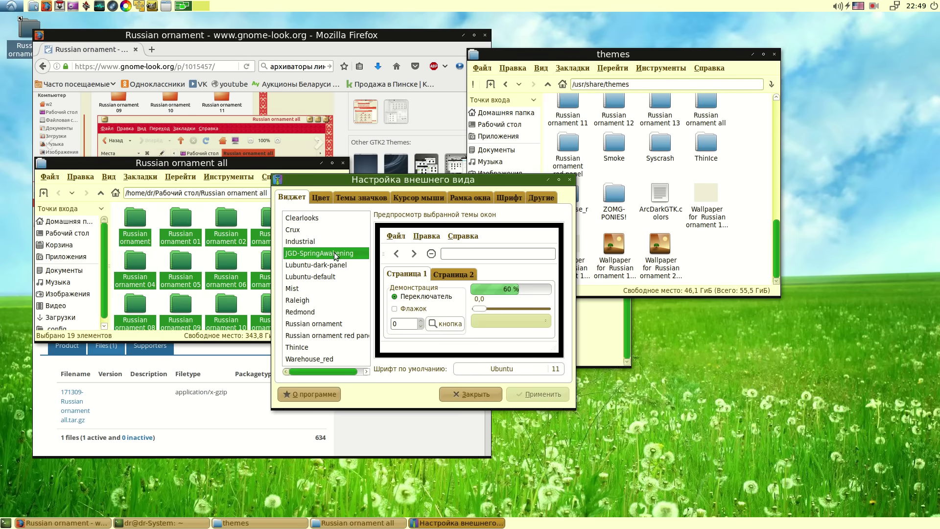
pyautogui.click(313, 323)
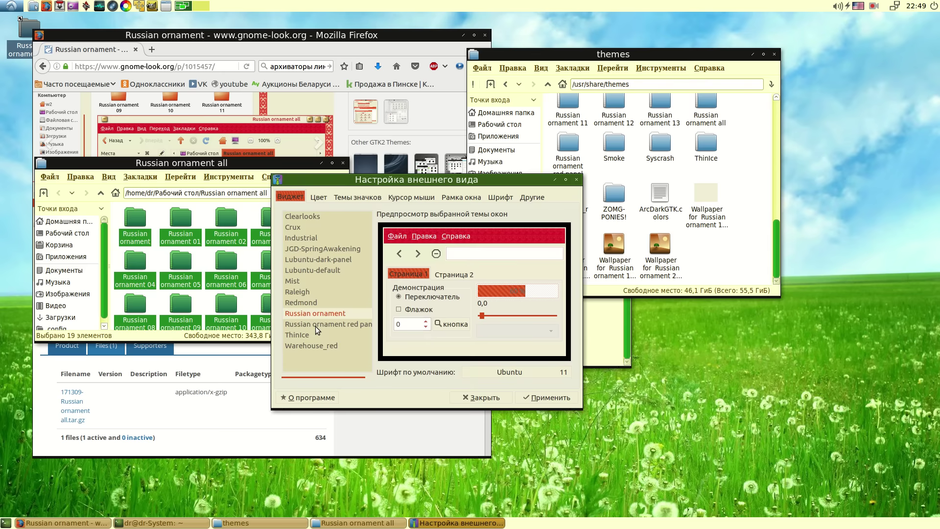
pyautogui.click(545, 401)
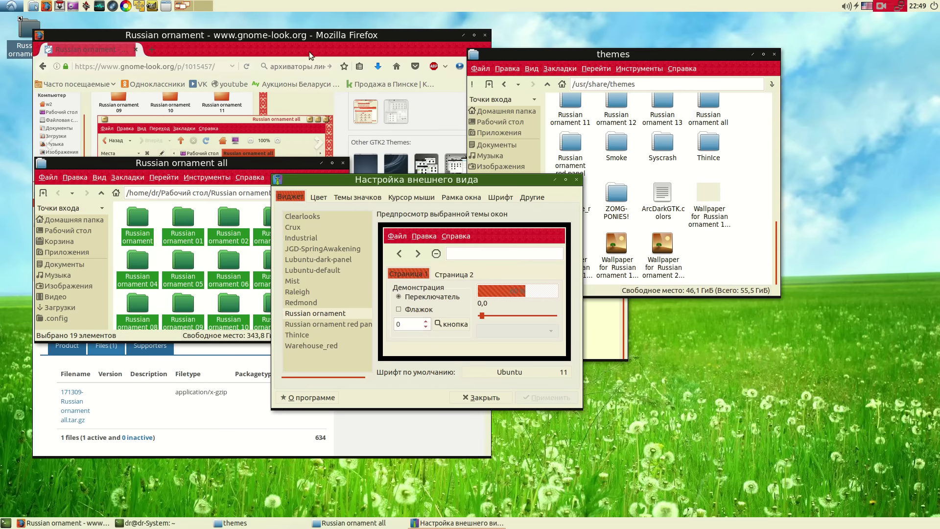
# Move the appearance settings window clear of the Russian ornament all folder window and close that folder window.
pyautogui.moveTo(488, 200); pyautogui.dragTo(749, 254)
pyautogui.moveTo(577, 233); pyautogui.dragTo(438, 216)
pyautogui.click(329, 252)
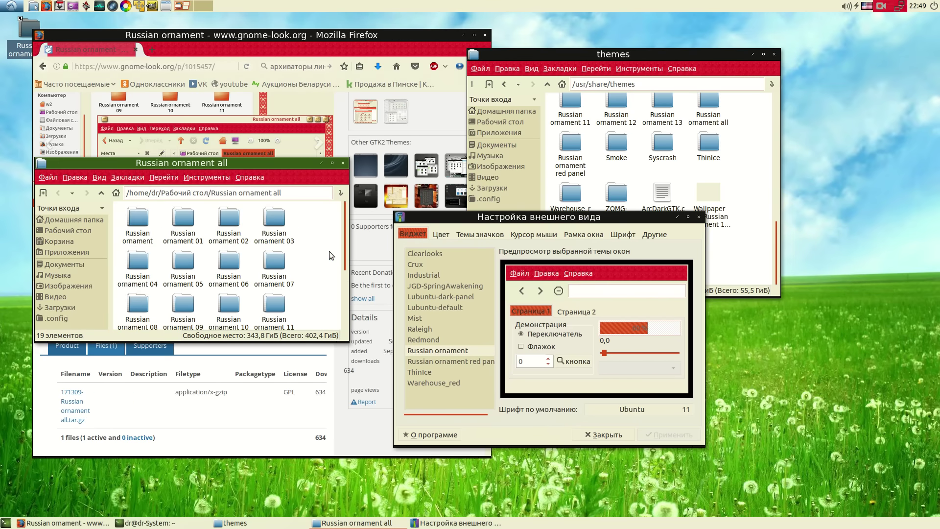
pyautogui.click(344, 166)
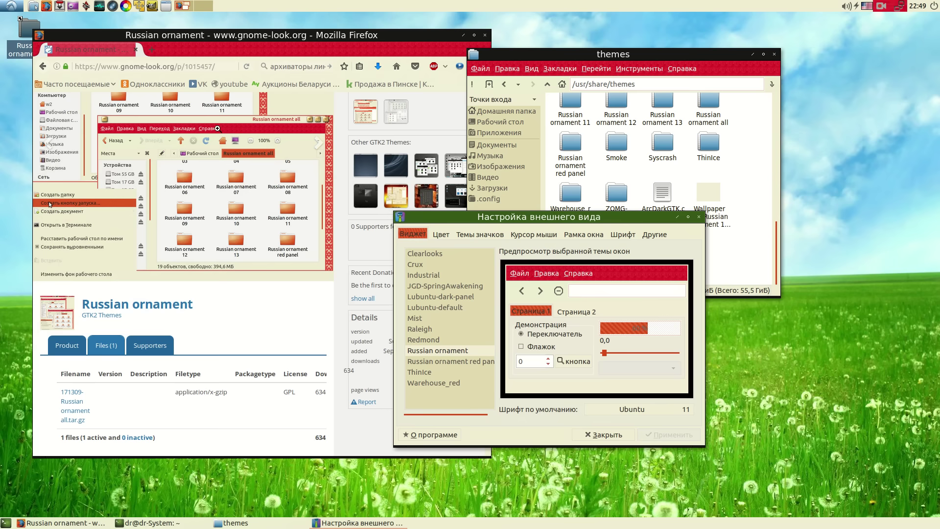
# Switch to Firefox, return to the GTK2 Themes listing and open its page 6.
pyautogui.click(184, 39)
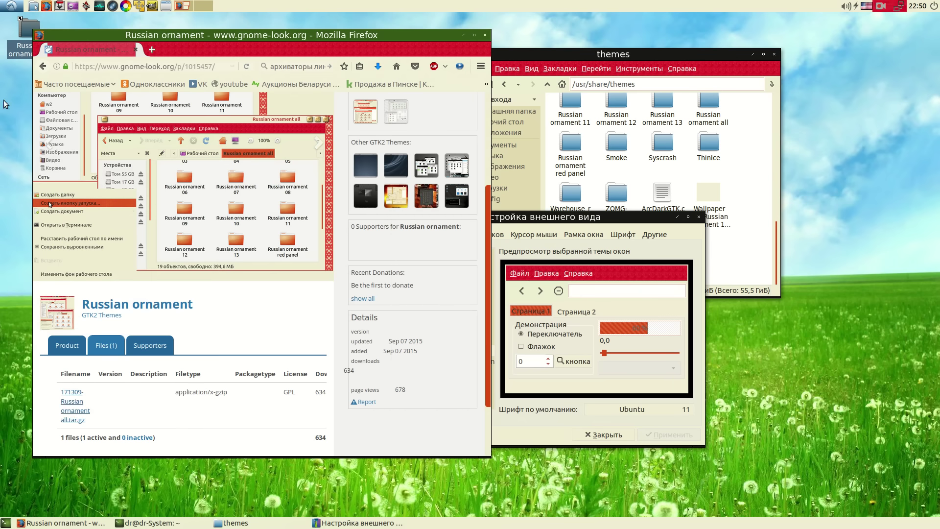
pyautogui.click(43, 66)
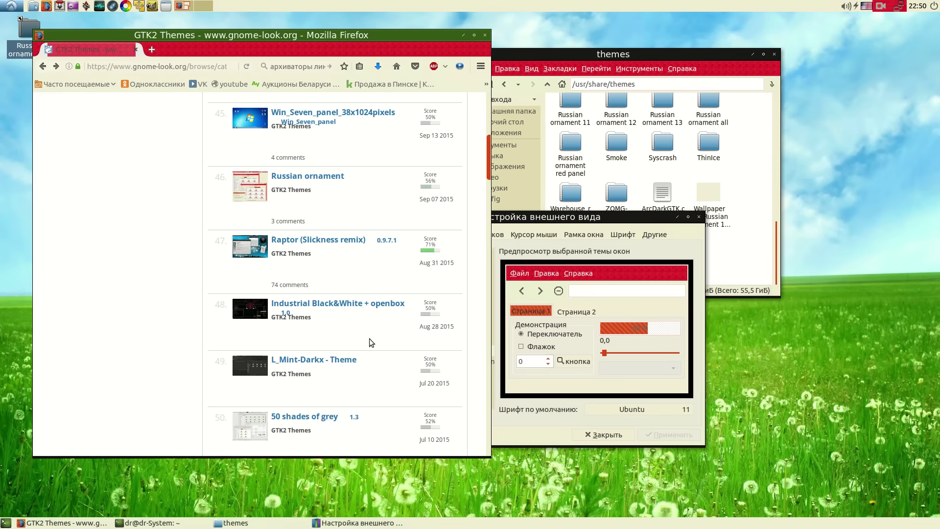
pyautogui.scroll(-3, 369, 342)
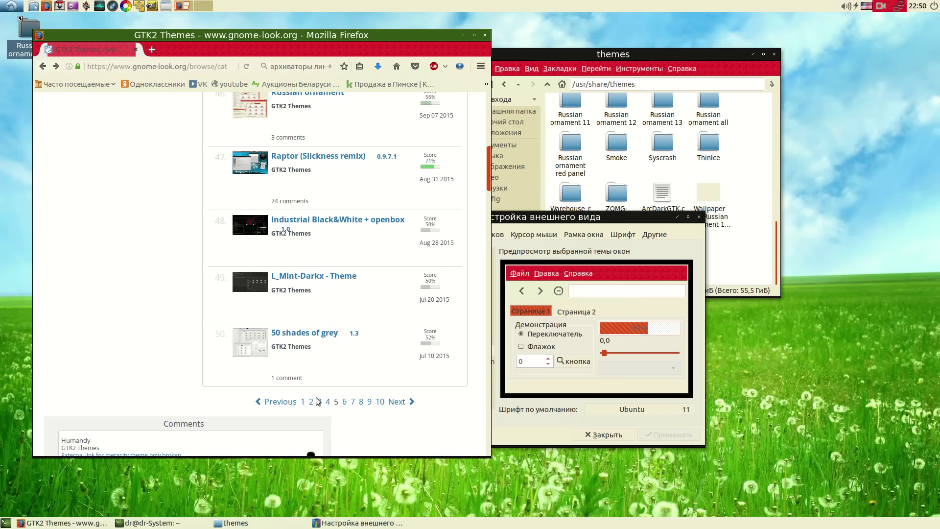
pyautogui.click(344, 402)
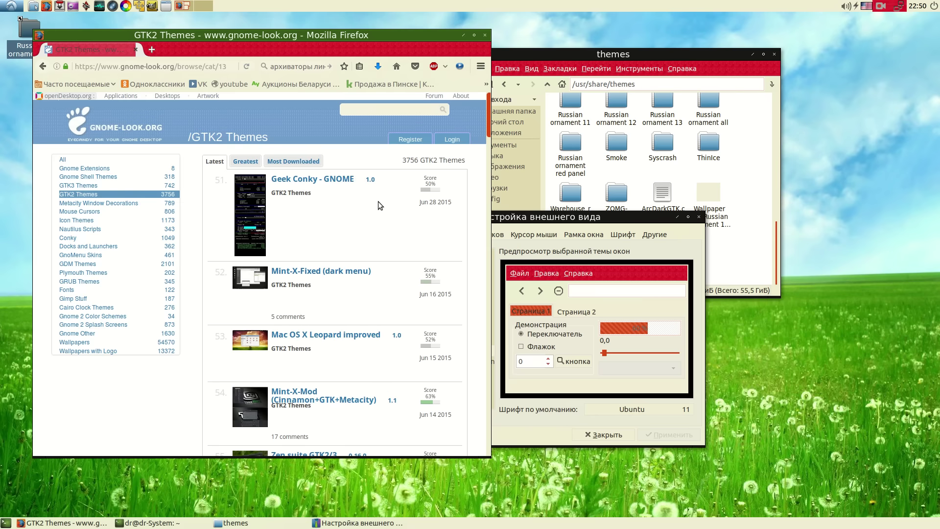
# Browse the themes on this page, view the Mac OS X Leopard improved theme and return to the listing.
pyautogui.scroll(-3, 313, 225)
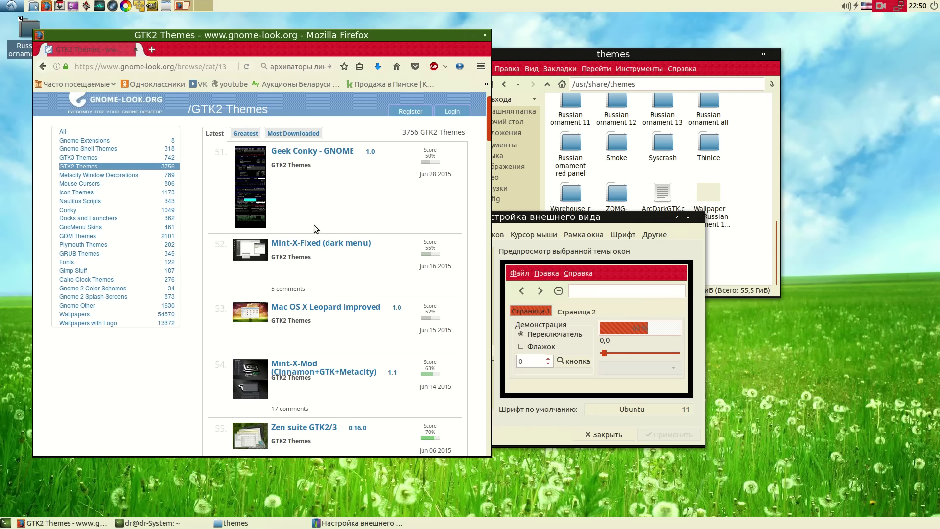
pyautogui.scroll(-6, 318, 240)
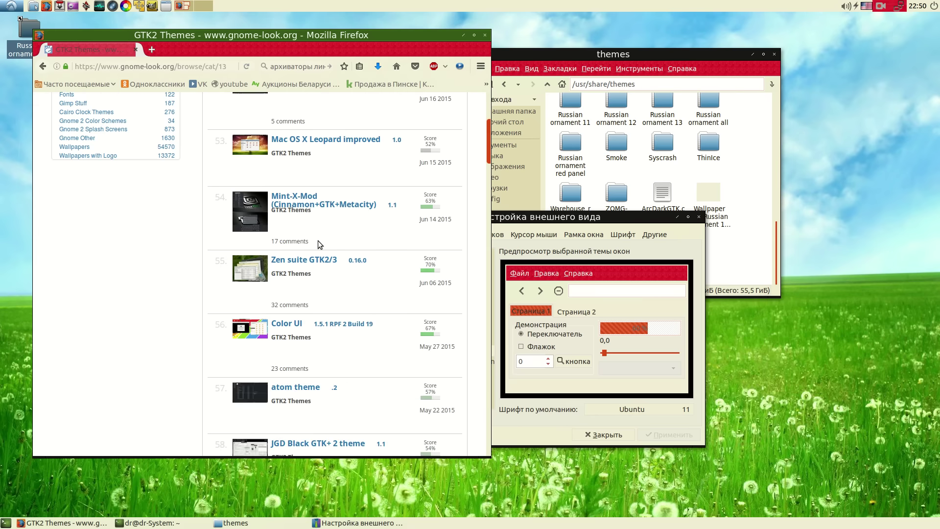
pyautogui.scroll(-2, 318, 241)
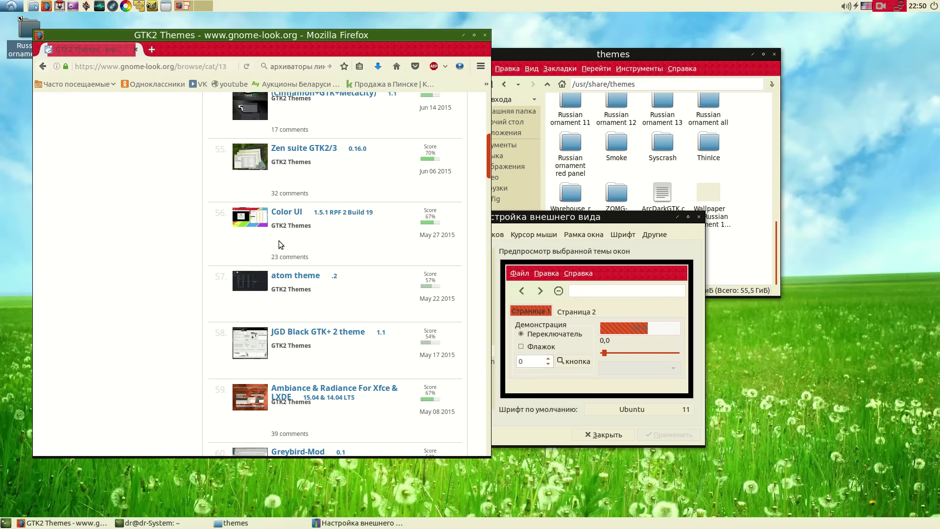
pyautogui.scroll(8, 279, 243)
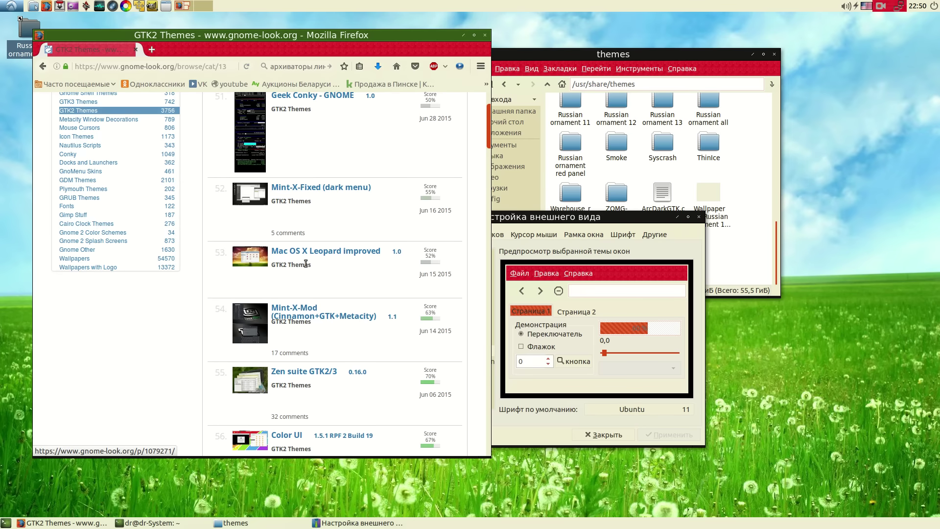
pyautogui.click(292, 253)
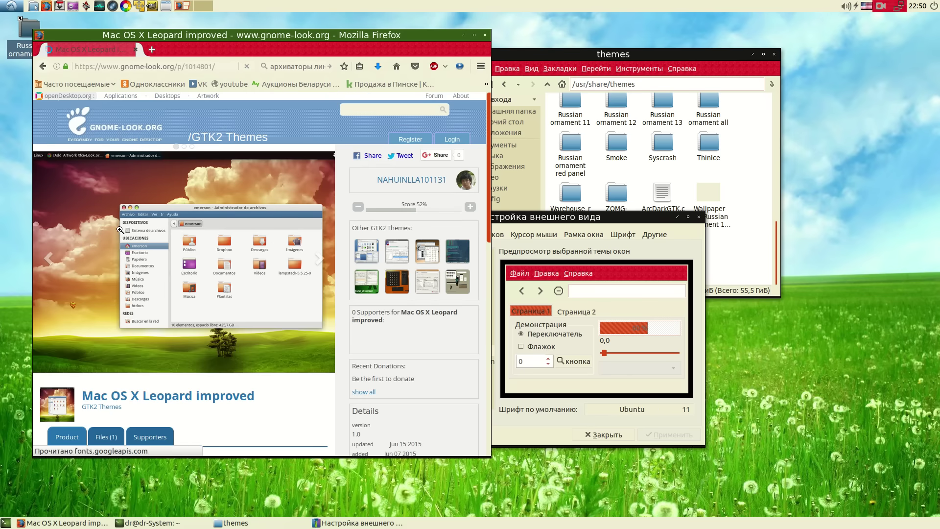
pyautogui.click(42, 67)
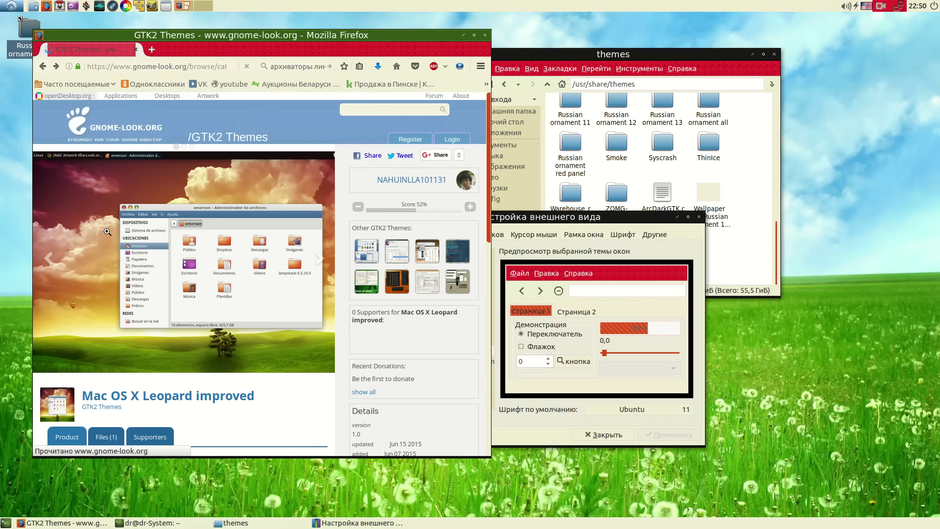
# Go to page 7 of the GTK2 Themes listing and open the Win3x theme's page.
pyautogui.scroll(-5, 307, 268)
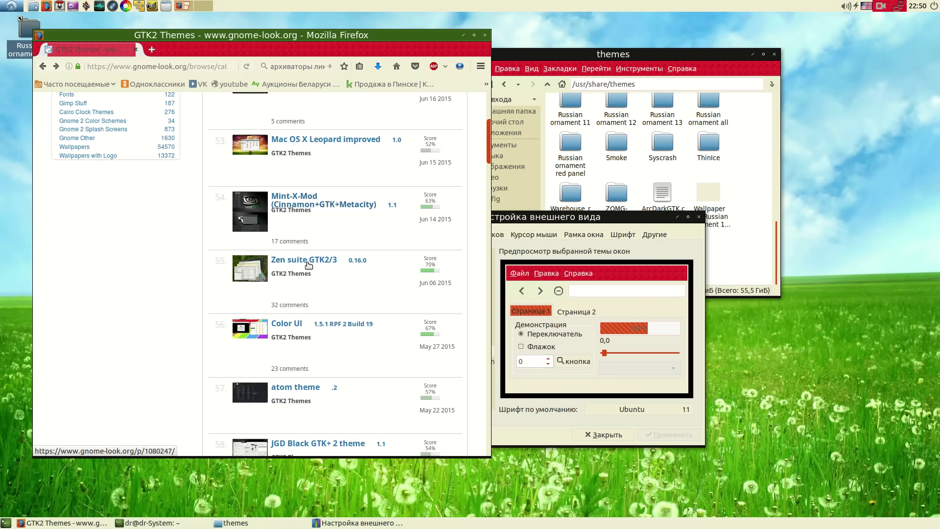
pyautogui.scroll(-4, 307, 270)
pyautogui.click(342, 325)
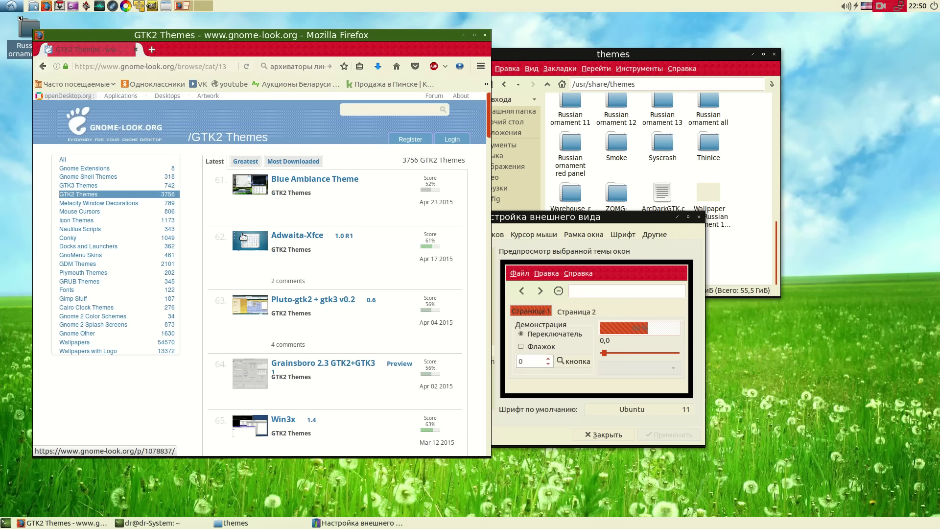
pyautogui.scroll(-1, 250, 226)
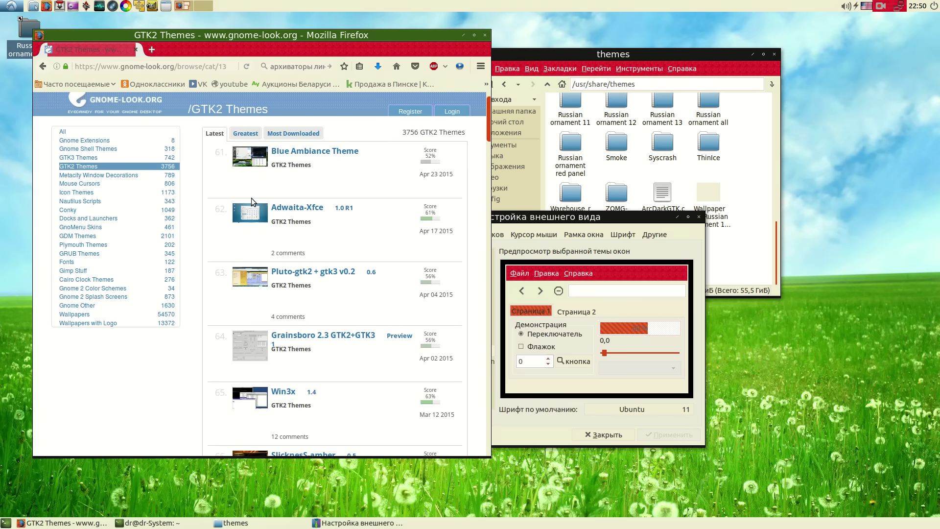
pyautogui.scroll(1, 247, 180)
pyautogui.scroll(-3, 247, 181)
pyautogui.scroll(-2, 247, 180)
pyautogui.click(265, 294)
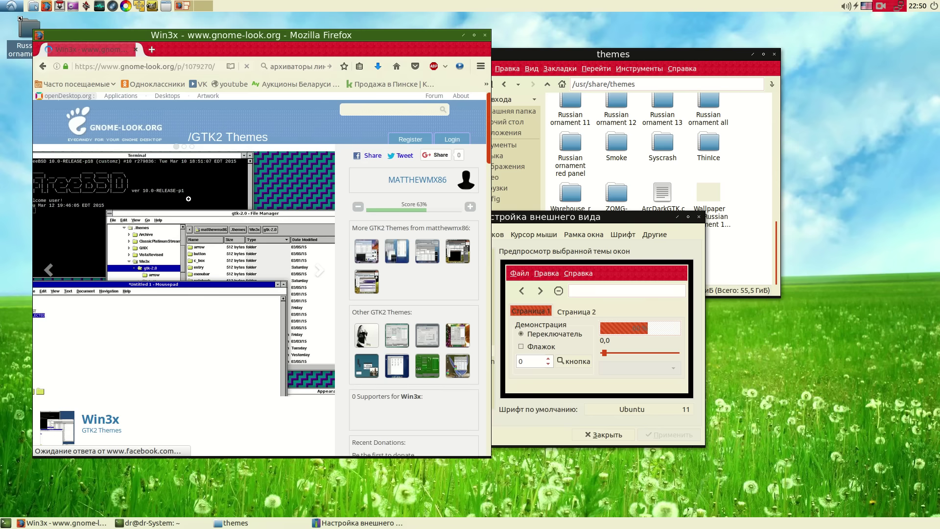
# Download 169112-win3x.tar.gz from the Win3x theme's file list and open it in the Ark archive manager.
pyautogui.scroll(-1, 190, 204)
pyautogui.scroll(-5, 142, 324)
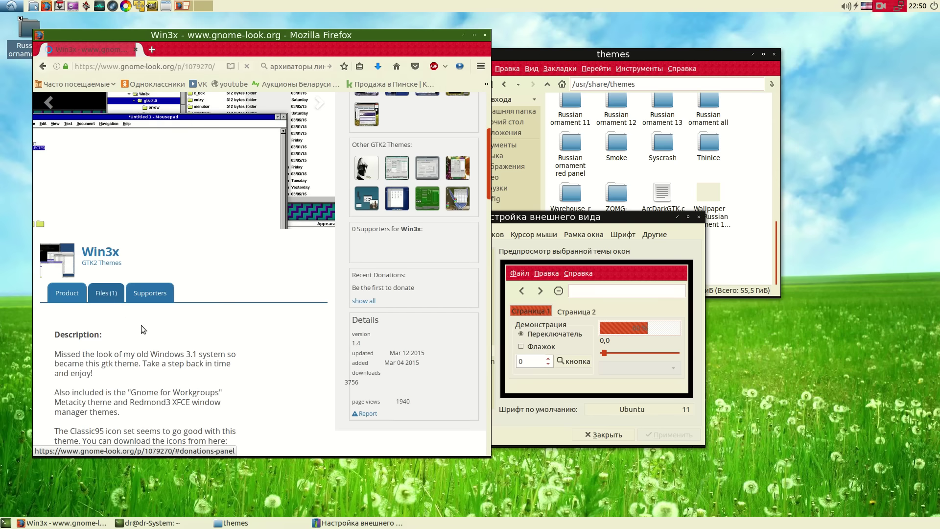
pyautogui.click(103, 297)
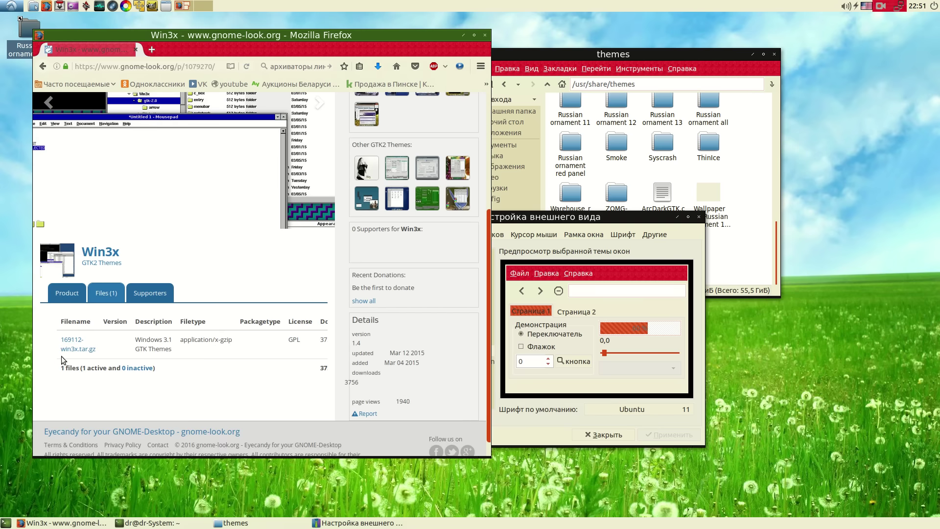
pyautogui.click(78, 350)
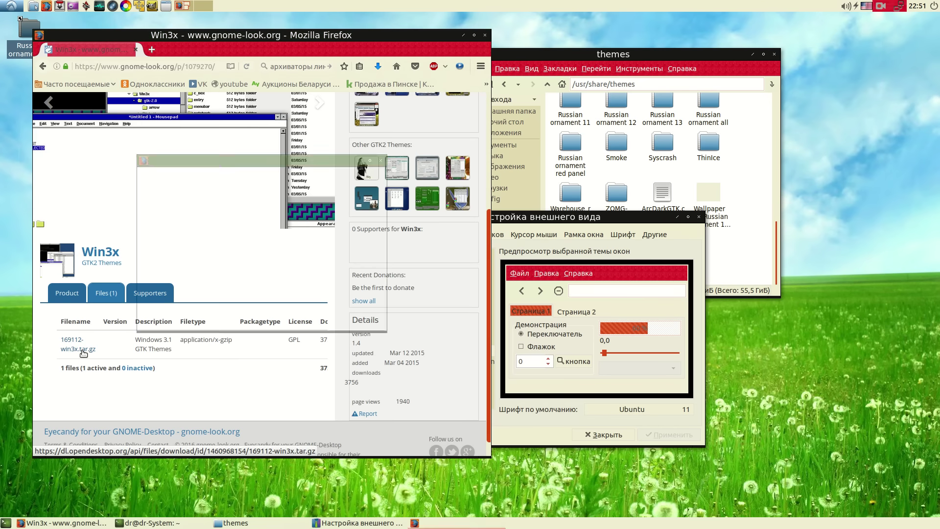
pyautogui.click(365, 310)
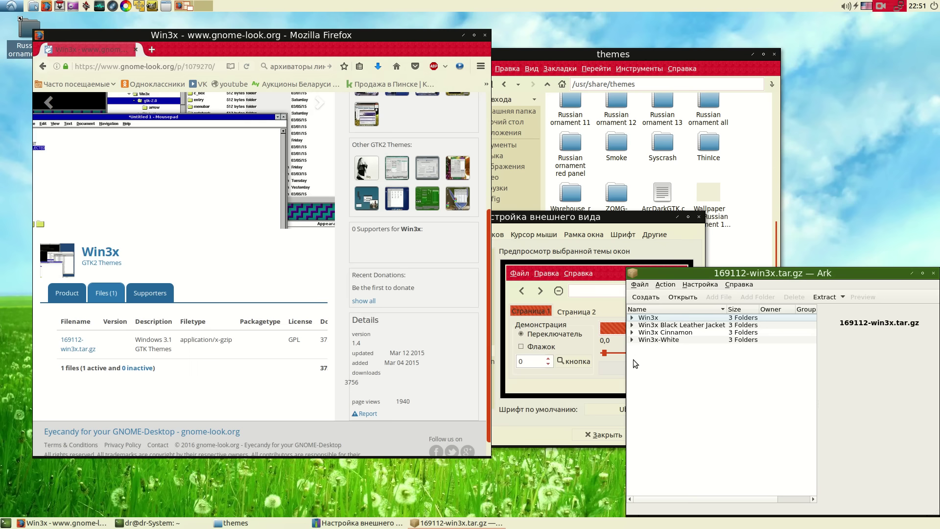
# Extract the whole archive to the Home folder, into the subfolder 169112-win3x.
pyautogui.click(839, 299)
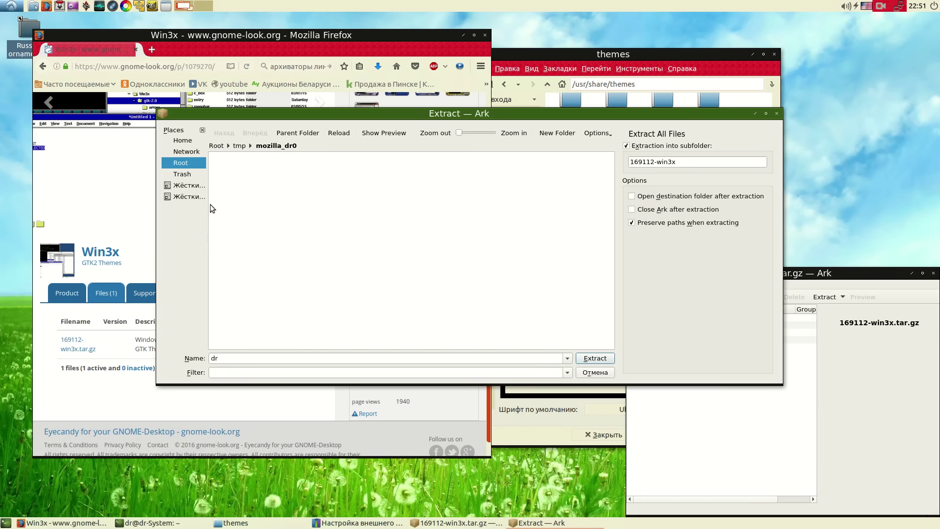
pyautogui.click(183, 142)
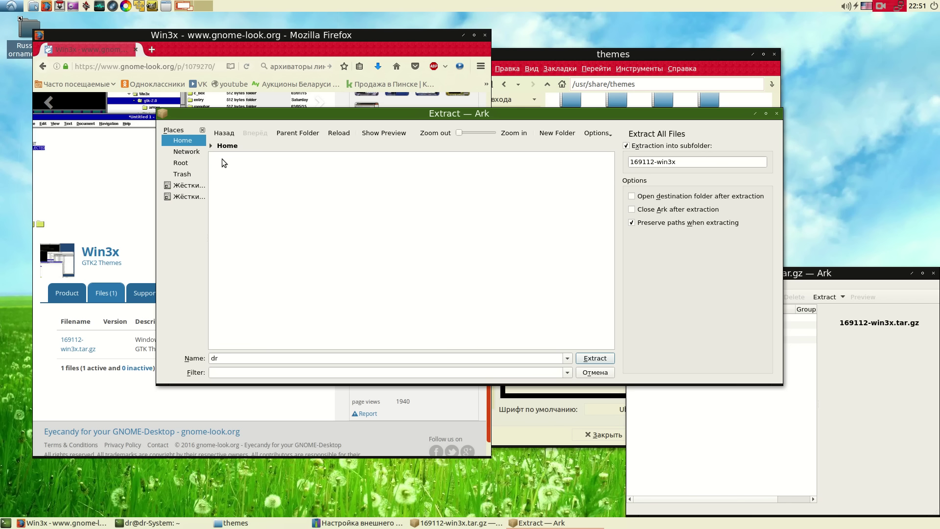
pyautogui.click(211, 145)
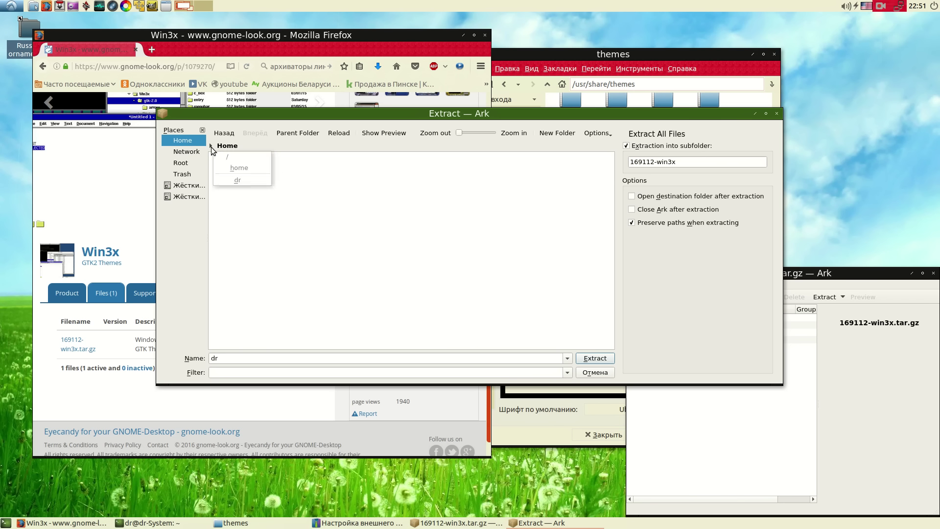
pyautogui.click(235, 178)
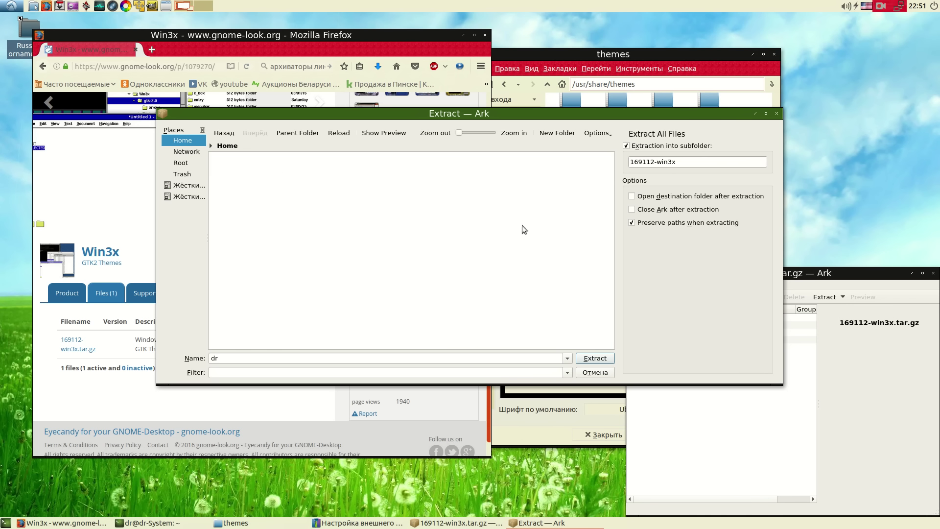
pyautogui.click(210, 146)
pyautogui.click(218, 156)
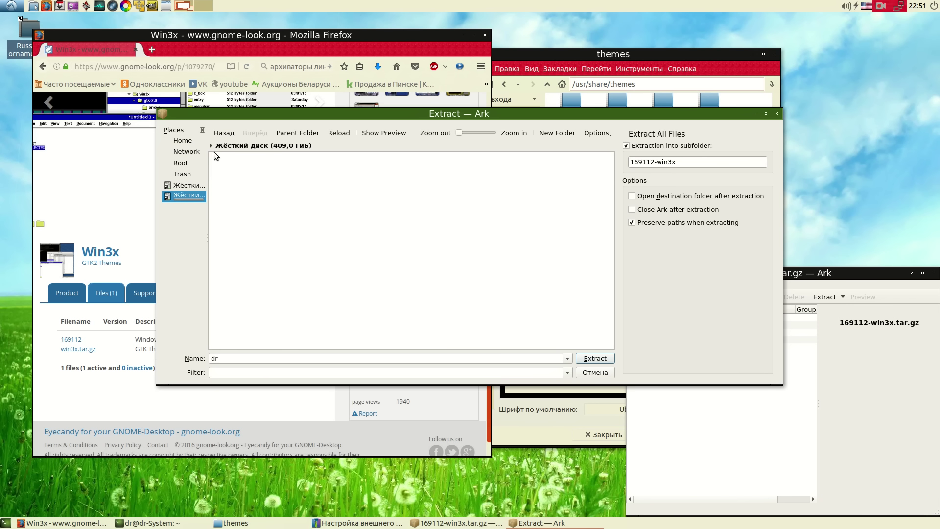
pyautogui.click(210, 146)
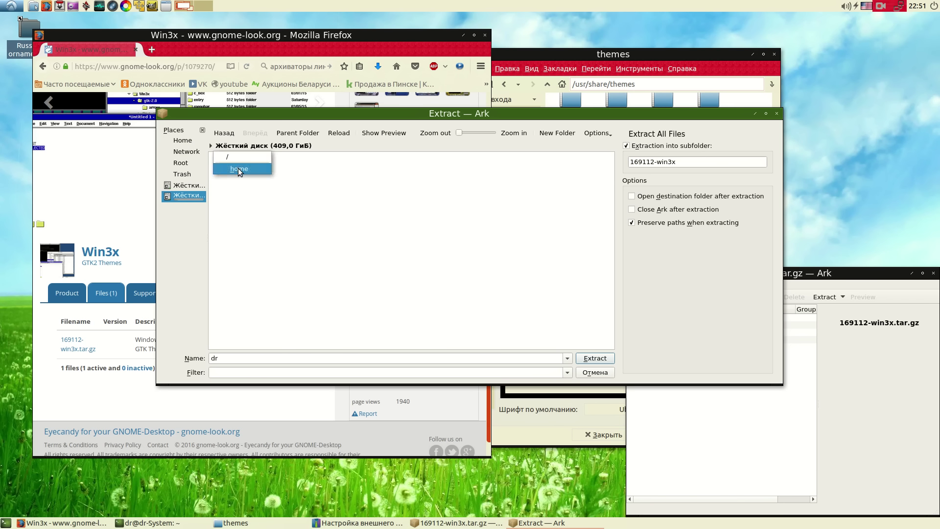
pyautogui.click(184, 141)
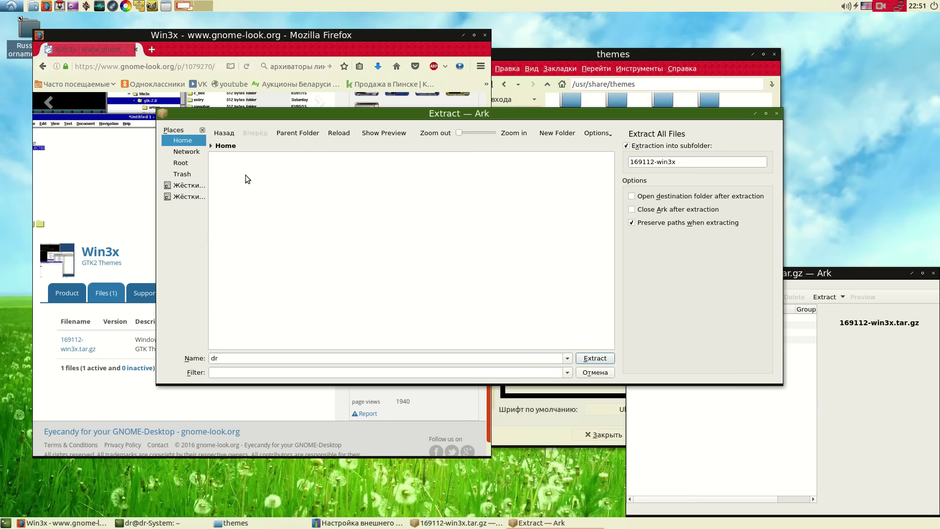
pyautogui.click(596, 357)
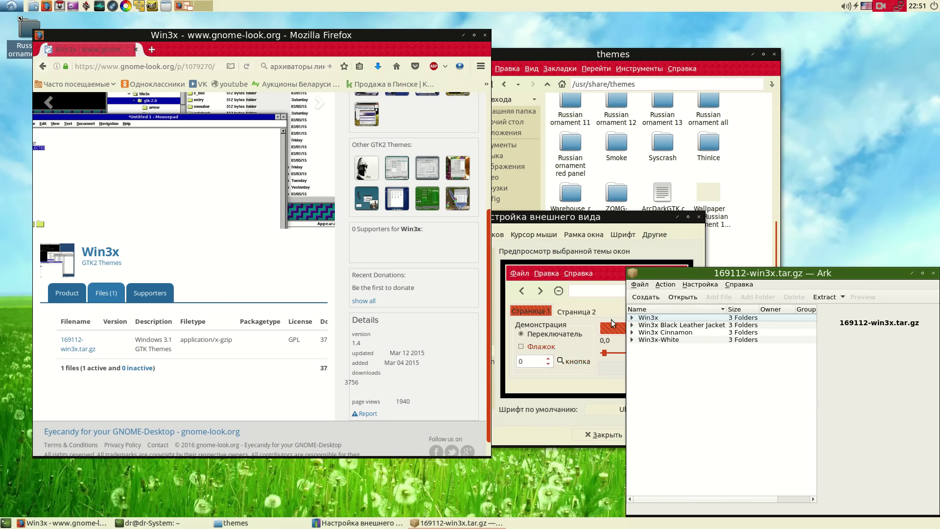
# Open the home folder in a new file manager window, move the 169112-win3x folder to the desktop and minimize that window.
pyautogui.click(283, 525)
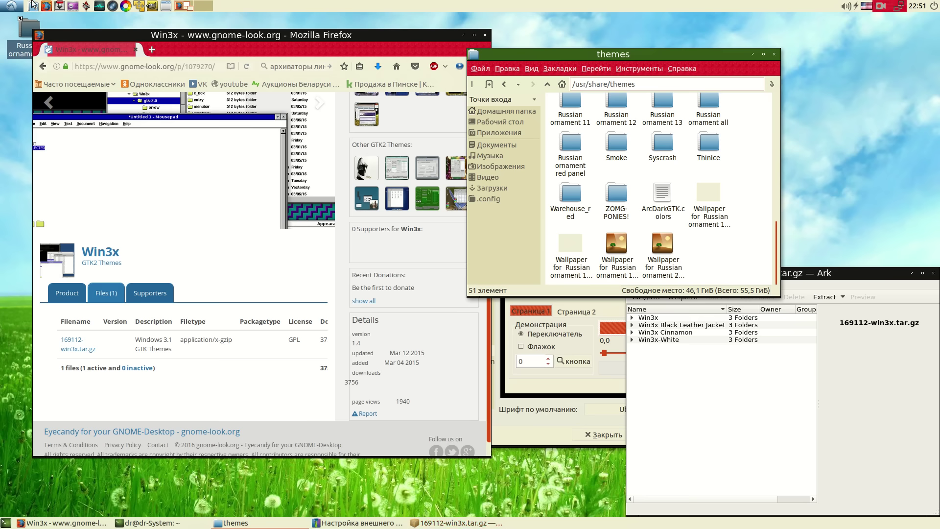
pyautogui.click(33, 6)
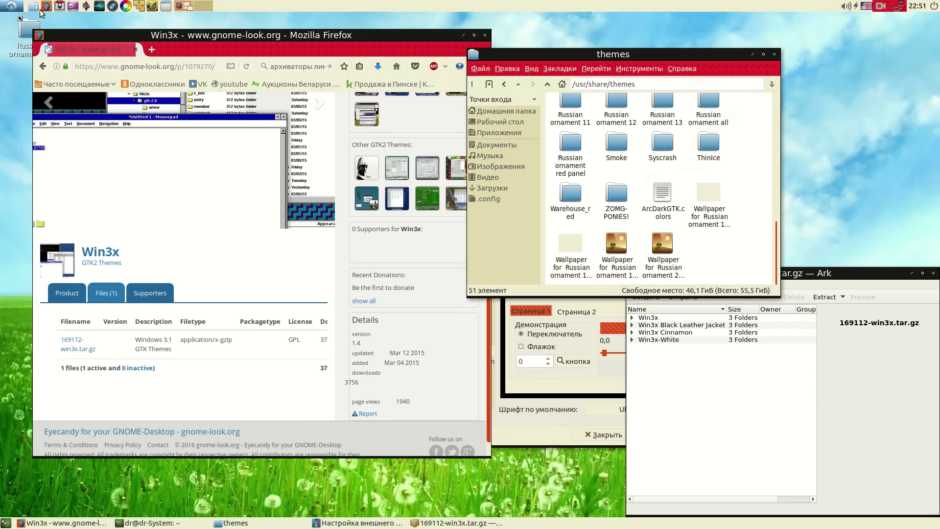
pyautogui.moveTo(720, 23); pyautogui.dragTo(249, 138)
pyautogui.moveTo(468, 311); pyautogui.dragTo(552, 440)
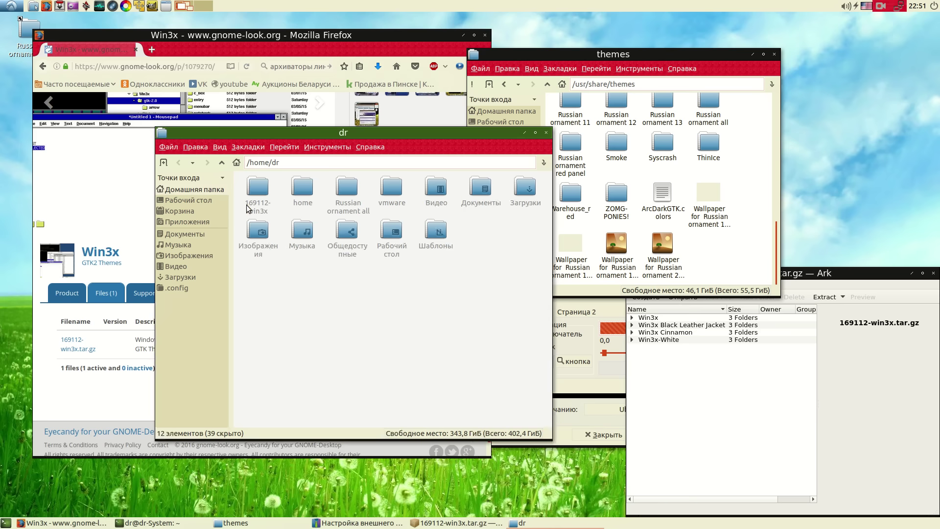
pyautogui.click(261, 216)
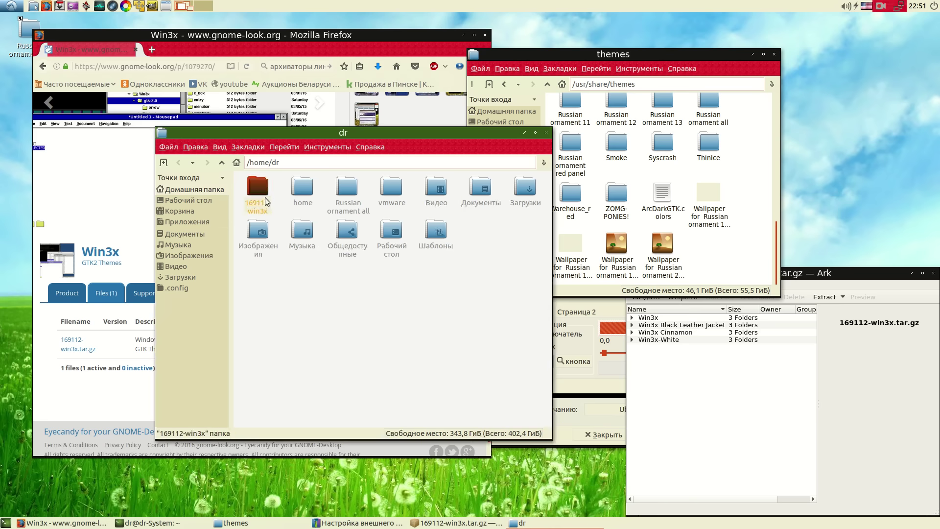
pyautogui.moveTo(263, 201); pyautogui.dragTo(36, 132)
pyautogui.click(525, 133)
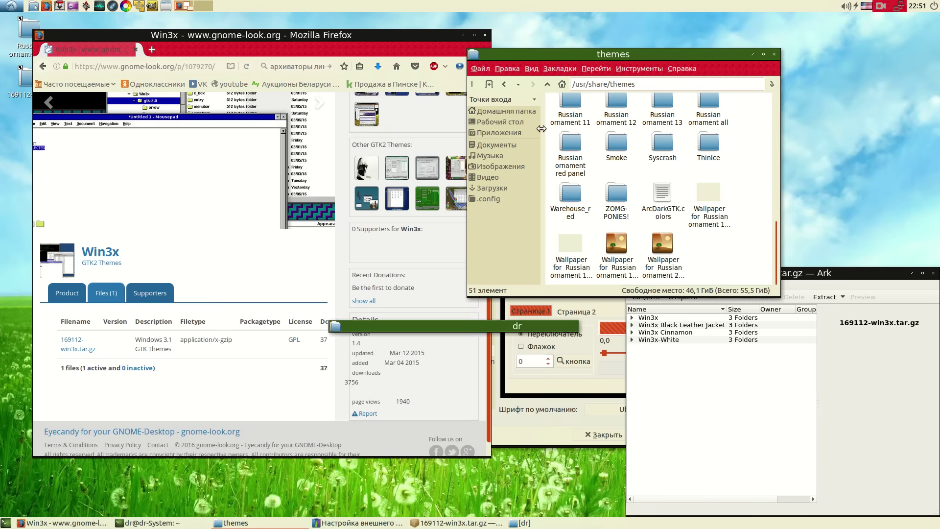
# Place the 169112-win3x folder lower on the desktop and shift the Firefox window clear of the desktop icons.
pyautogui.scroll(3, 637, 164)
pyautogui.scroll(-3, 616, 171)
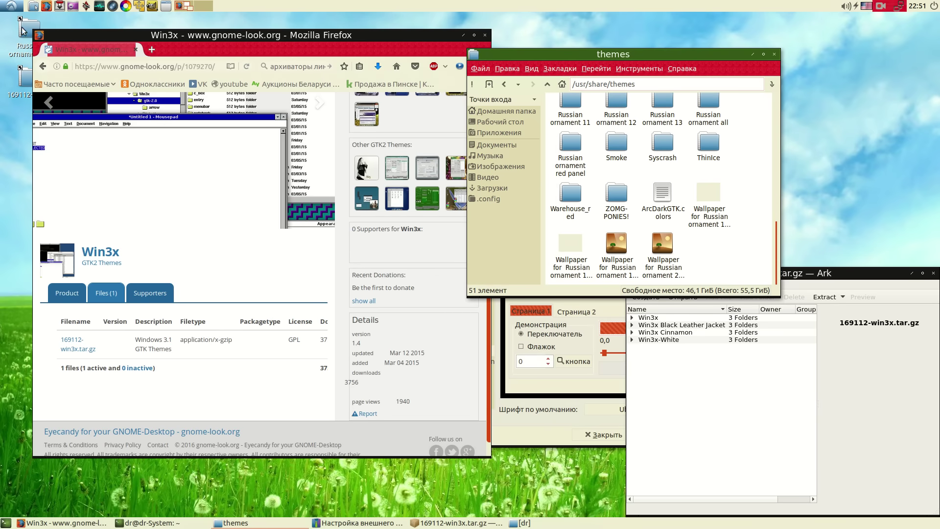
pyautogui.click(27, 74)
pyautogui.moveTo(23, 80); pyautogui.dragTo(24, 118)
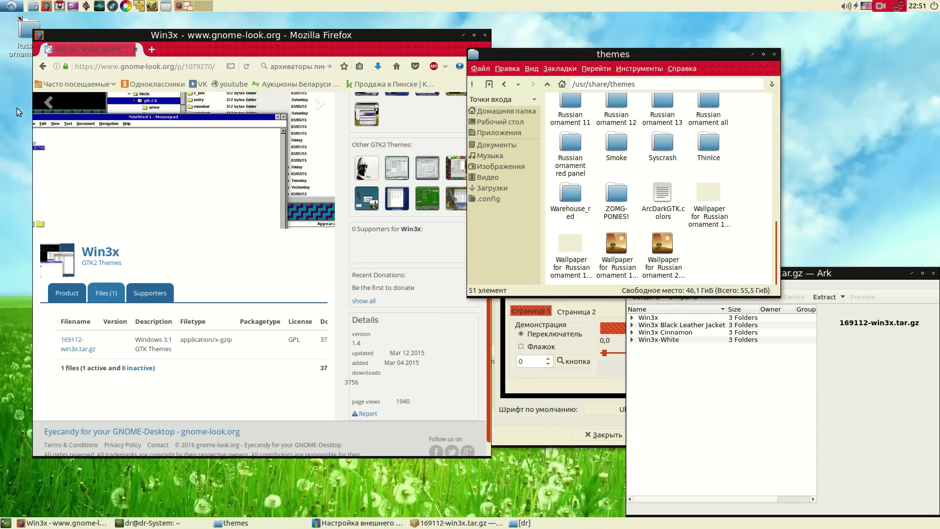
pyautogui.moveTo(83, 39); pyautogui.dragTo(120, 42)
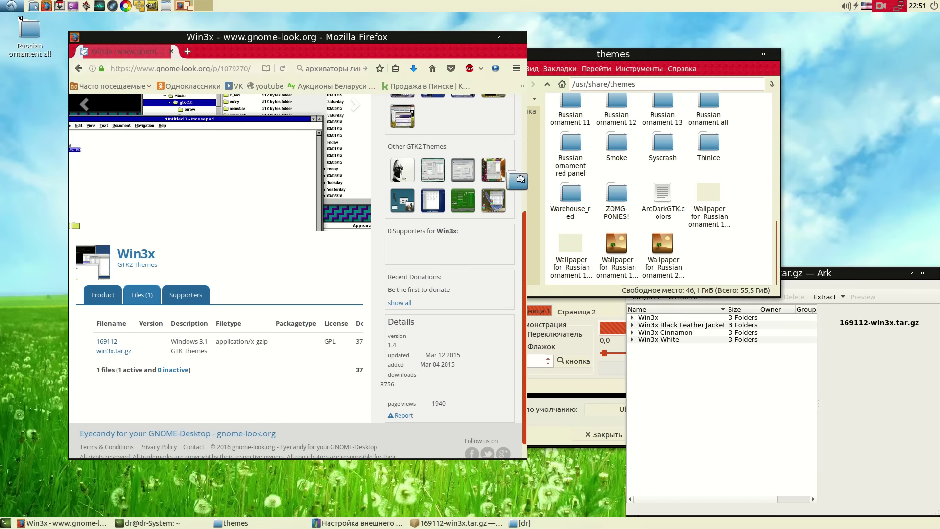
# Delete the four Wallpaper for Russian ornament images from /usr/share/themes.
pyautogui.moveTo(739, 254); pyautogui.dragTo(573, 249)
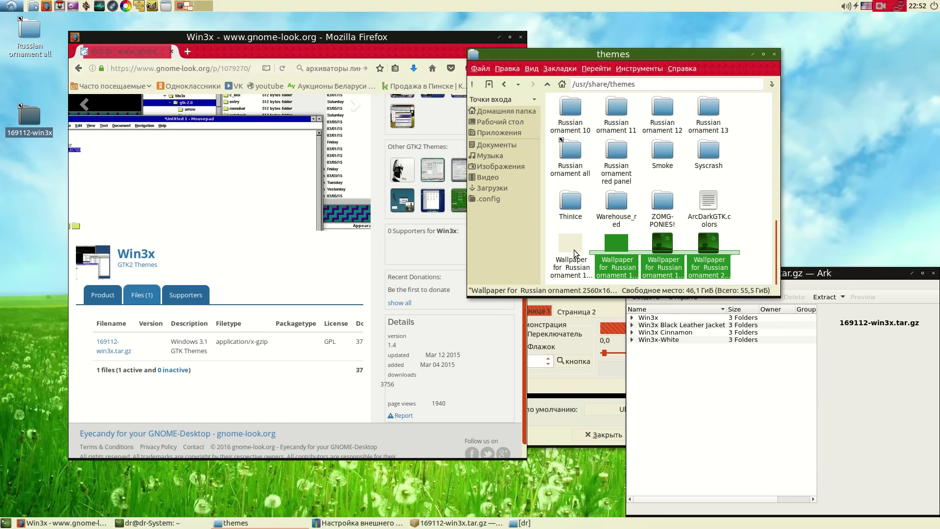
pyautogui.rightClick(571, 251)
pyautogui.click(612, 345)
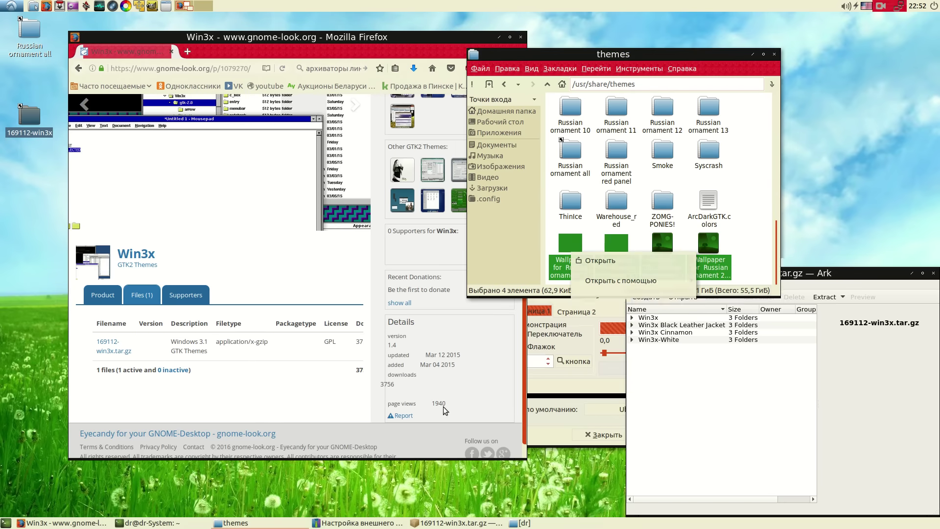
pyautogui.click(704, 209)
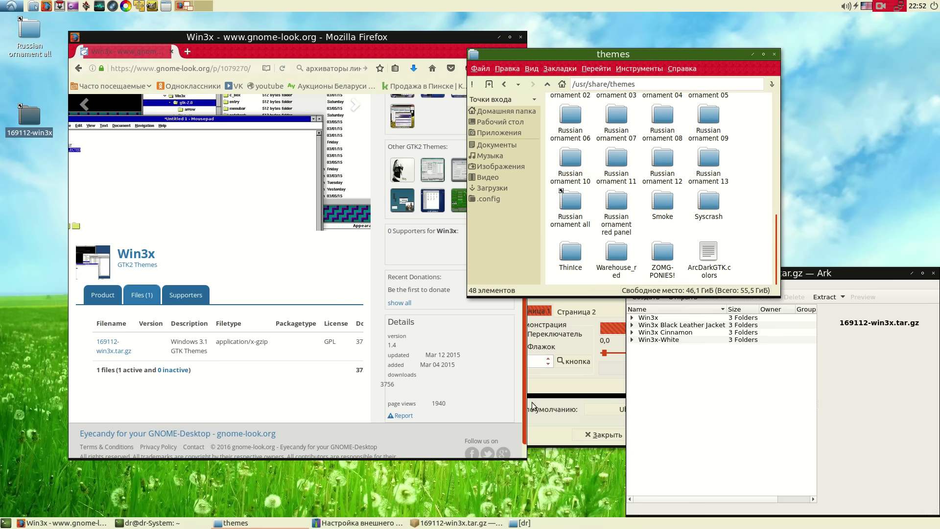
# Close the appearance settings window and reopen it to reload the widget theme list.
pyautogui.click(542, 420)
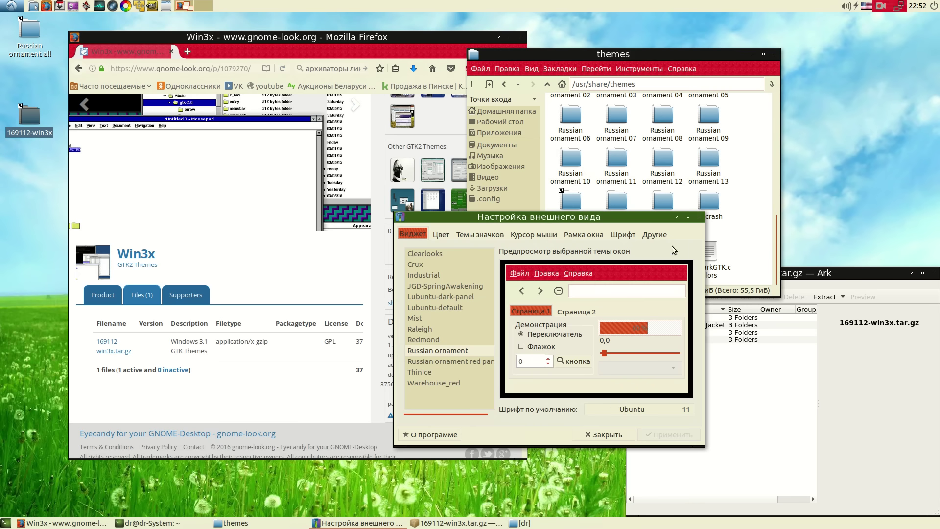
pyautogui.click(699, 217)
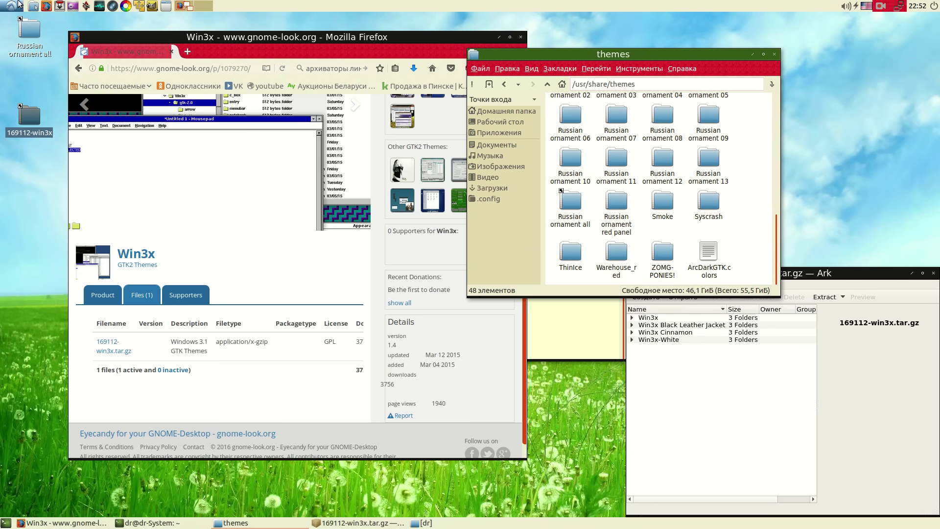
pyautogui.click(15, 5)
pyautogui.moveTo(37, 149)
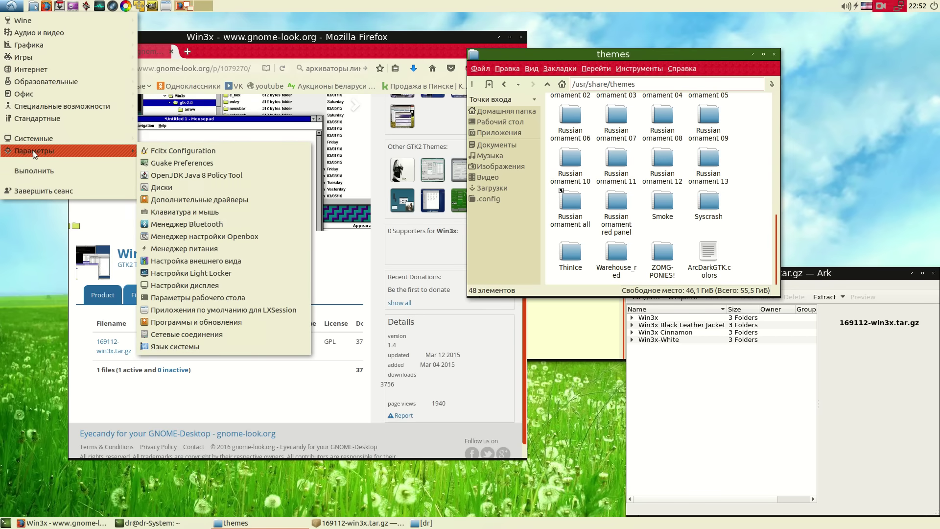
pyautogui.click(254, 259)
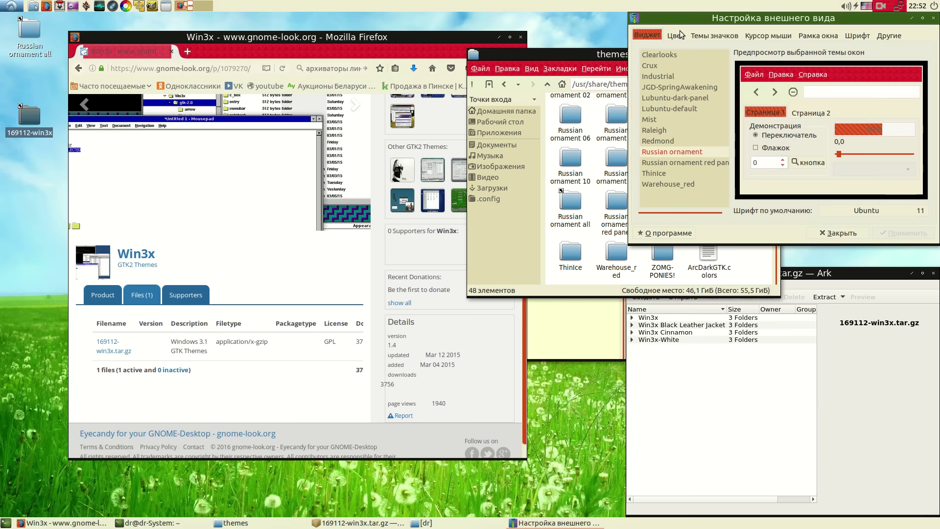
# Open the 169112-win3x folder, close the appearance settings and copy all four Win3x theme folders into /usr/share/themes.
pyautogui.doubleClick(27, 114)
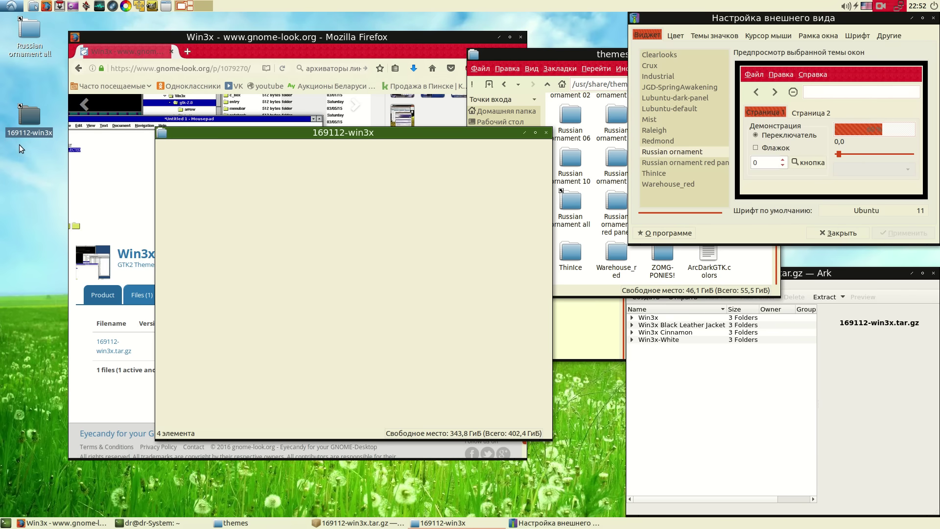
pyautogui.moveTo(906, 23); pyautogui.dragTo(841, 41)
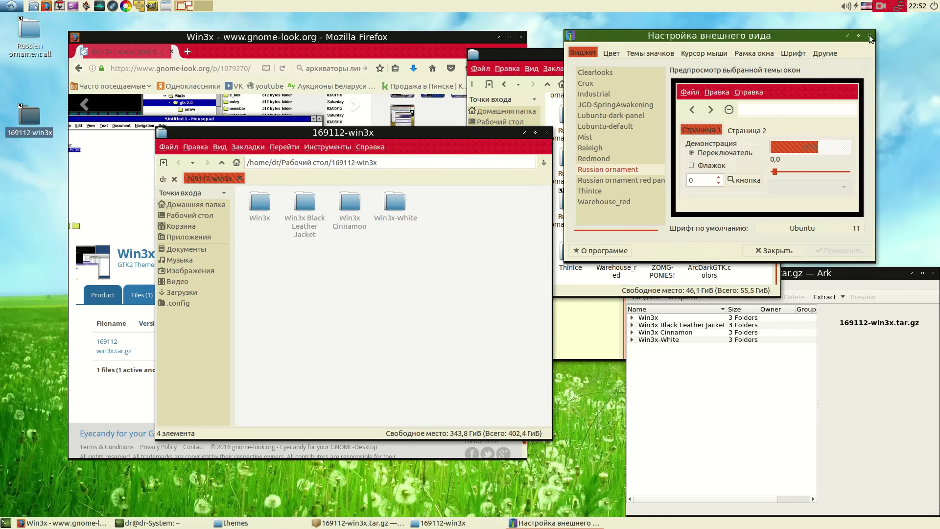
pyautogui.click(869, 37)
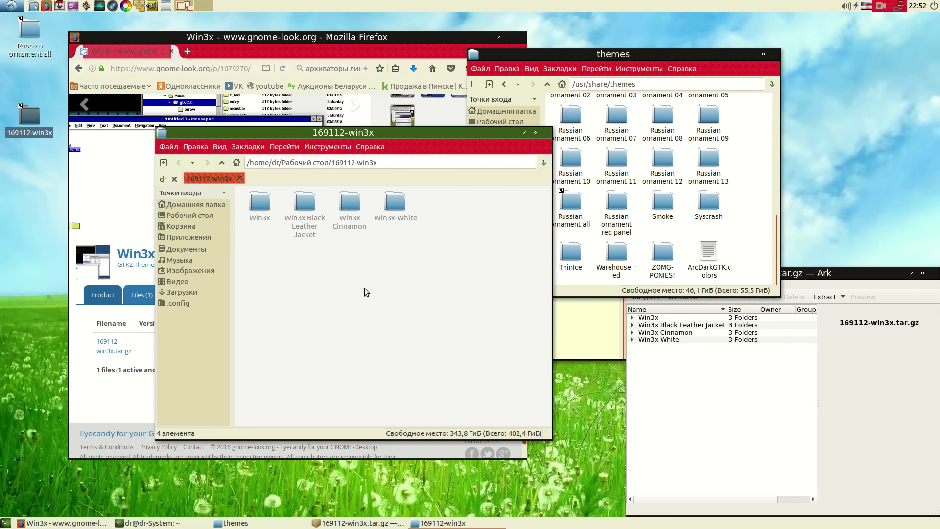
pyautogui.moveTo(252, 248); pyautogui.dragTo(752, 257)
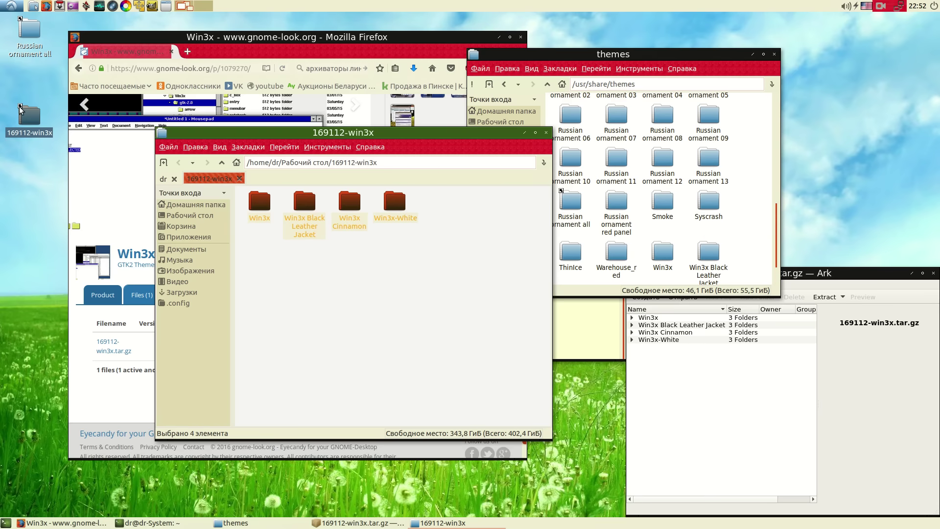
# Reopen the appearance settings, choose the Win3x widget theme and move the settings window towards the middle of the screen.
pyautogui.click(6, 9)
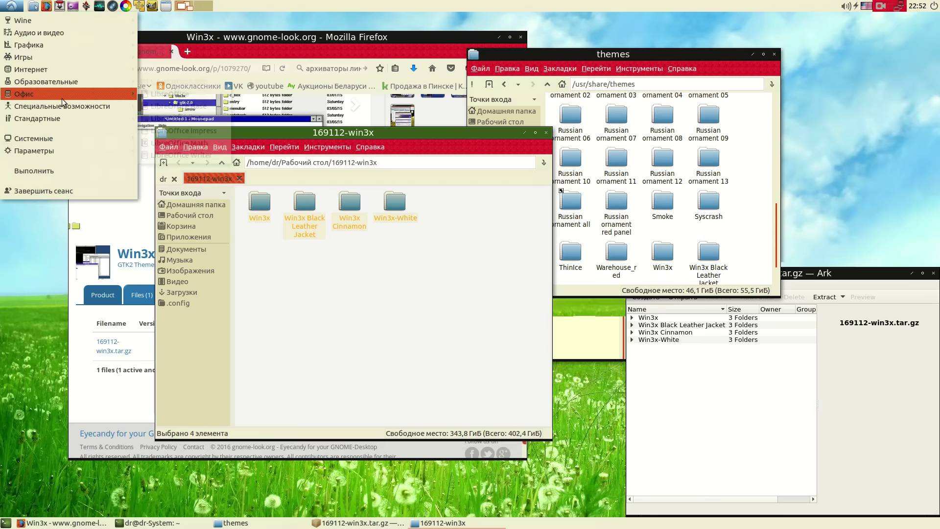
pyautogui.moveTo(57, 150)
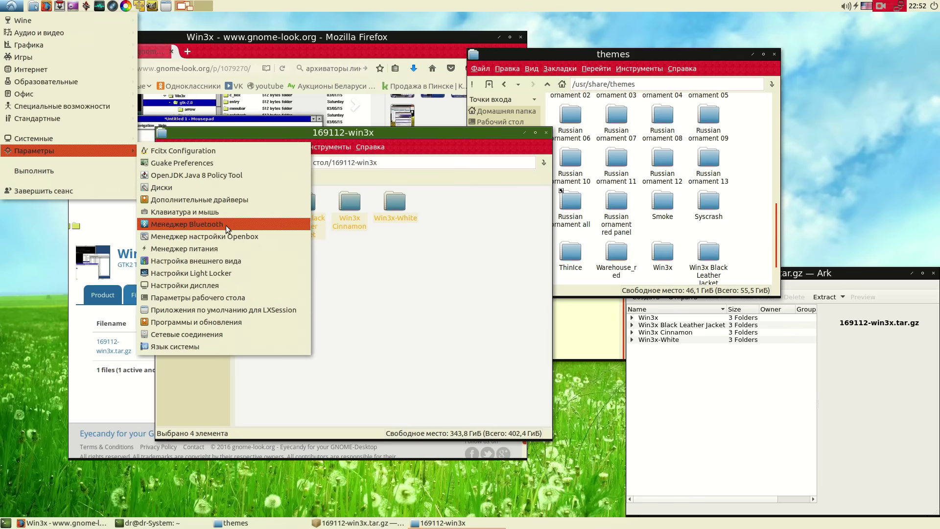
pyautogui.click(206, 261)
pyautogui.scroll(-1, 678, 147)
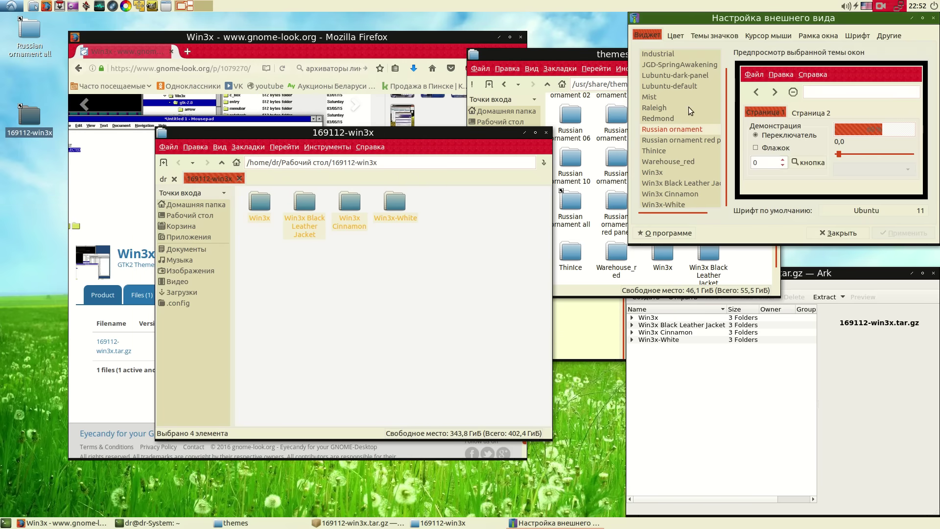
pyautogui.click(653, 180)
pyautogui.moveTo(705, 20); pyautogui.dragTo(396, 78)
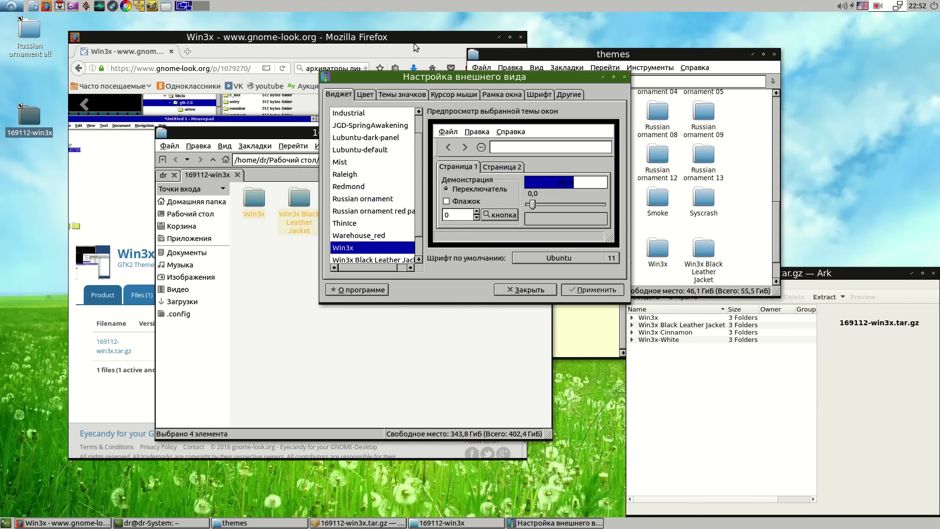
# Try the Win3x Black Leather Jacket and Win3x Cinnamon variants in the preview, and apply the Win3x-White widget theme.
pyautogui.moveTo(413, 74); pyautogui.dragTo(399, 111)
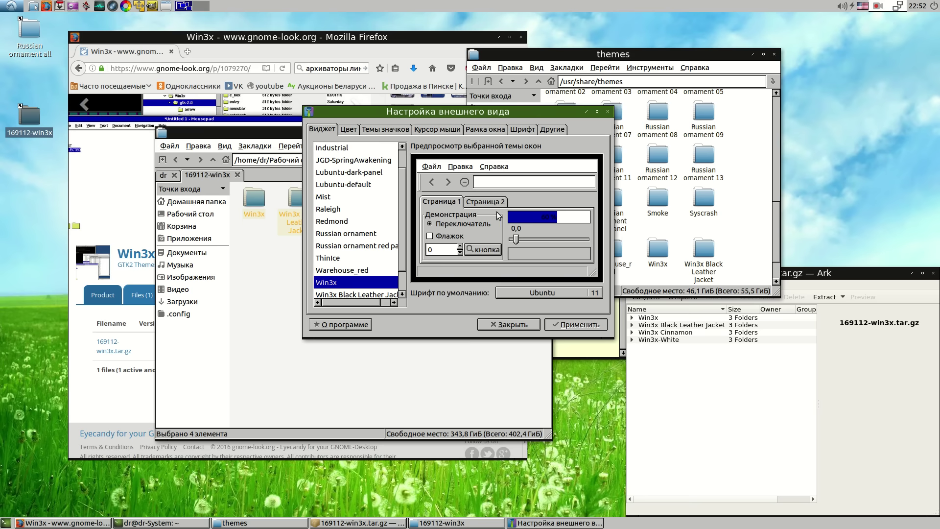
pyautogui.moveTo(441, 116); pyautogui.dragTo(451, 156)
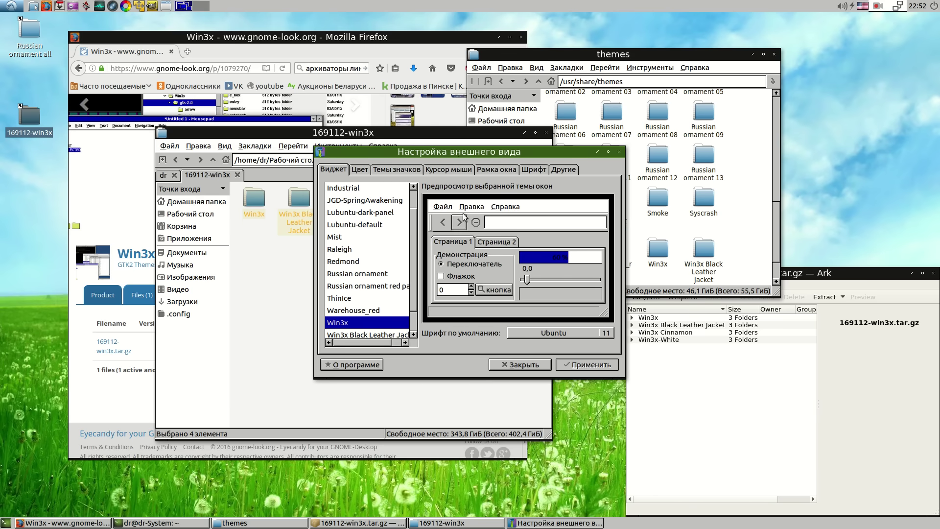
pyautogui.click(360, 335)
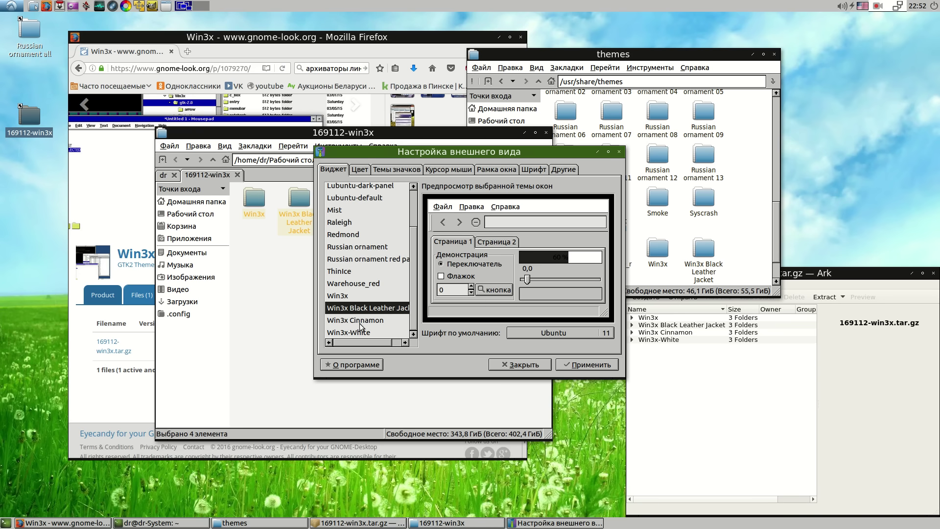
pyautogui.click(361, 323)
pyautogui.click(363, 333)
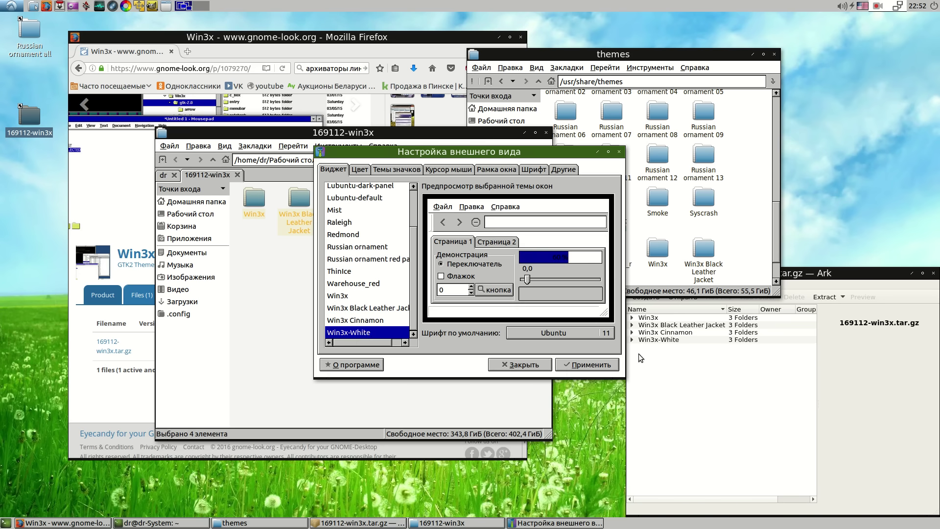
pyautogui.click(591, 371)
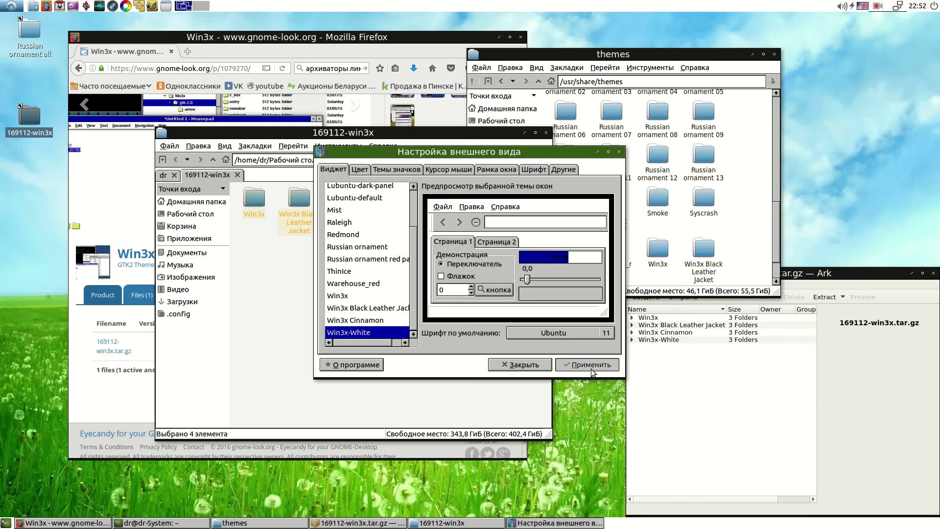
pyautogui.moveTo(483, 155); pyautogui.dragTo(392, 168)
pyautogui.scroll(3, 323, 270)
pyautogui.scroll(-2, 323, 269)
pyautogui.scroll(-1, 310, 272)
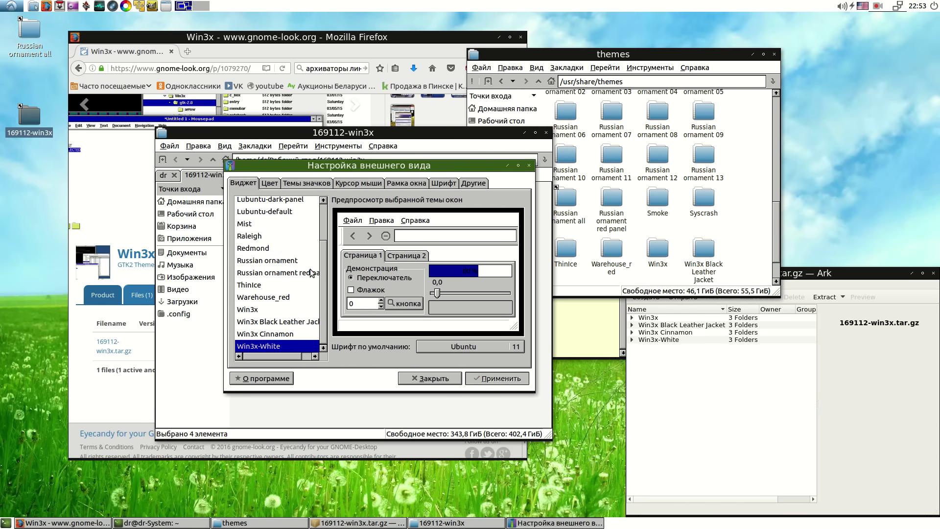
pyautogui.moveTo(260, 169); pyautogui.dragTo(330, 193)
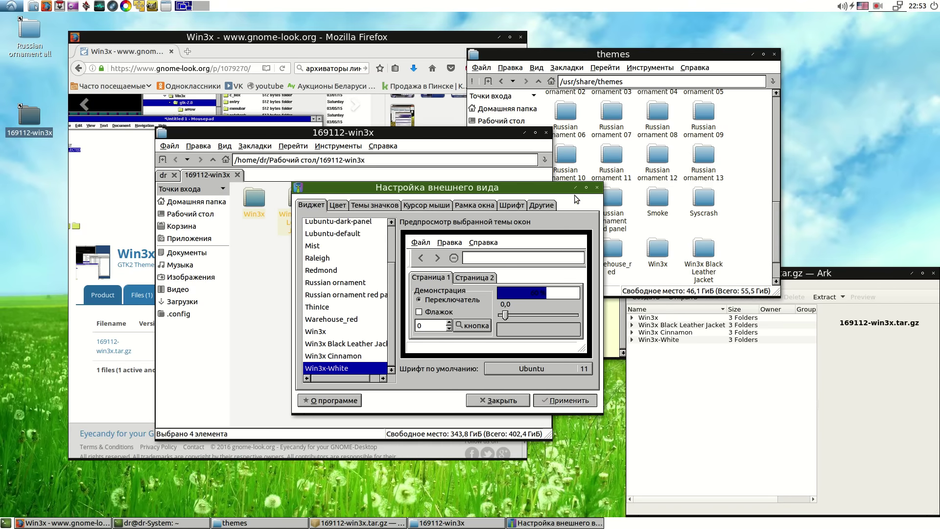
# Return to the GTK2 Themes list on gnome-look.org and open the files section of the Classic Platinum Streamlined theme.
pyautogui.click(286, 39)
pyautogui.click(80, 67)
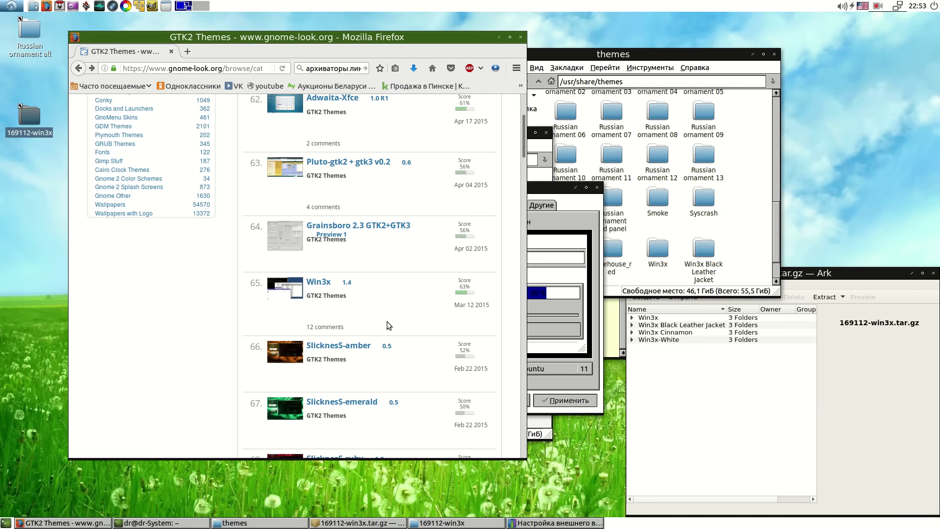
pyautogui.scroll(-2, 376, 319)
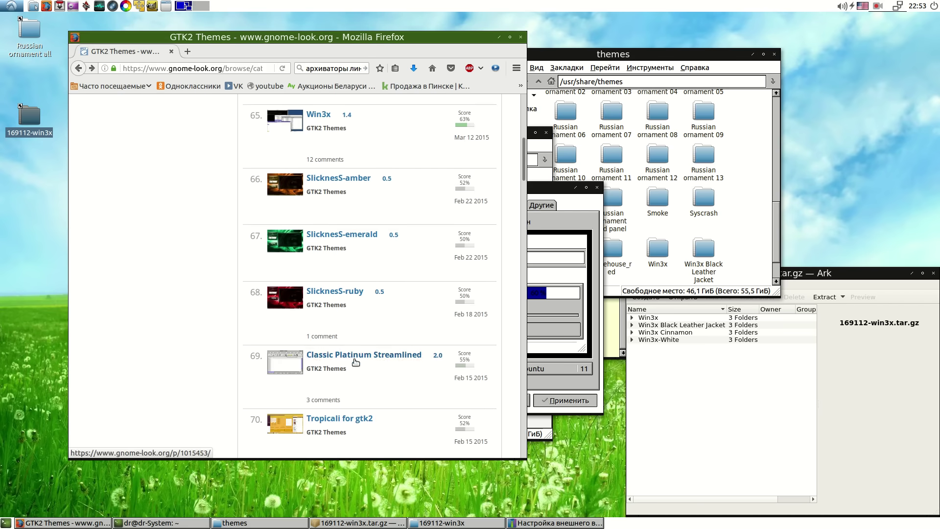
pyautogui.click(348, 353)
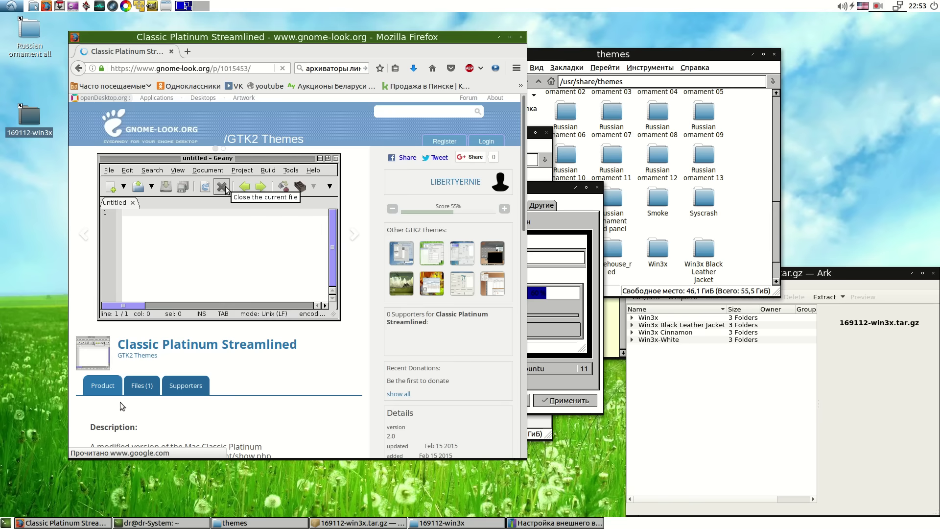
pyautogui.click(138, 386)
pyautogui.scroll(-3, 137, 382)
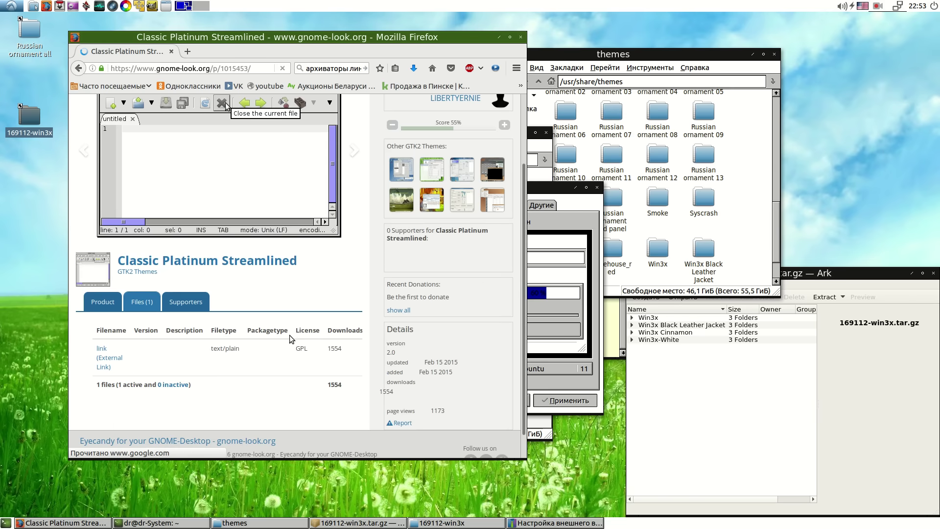
# Follow the theme's external link to MediaFire, download ClassicPlatinumStreamlined.tar.gz and open it in Ark.
pyautogui.click(103, 362)
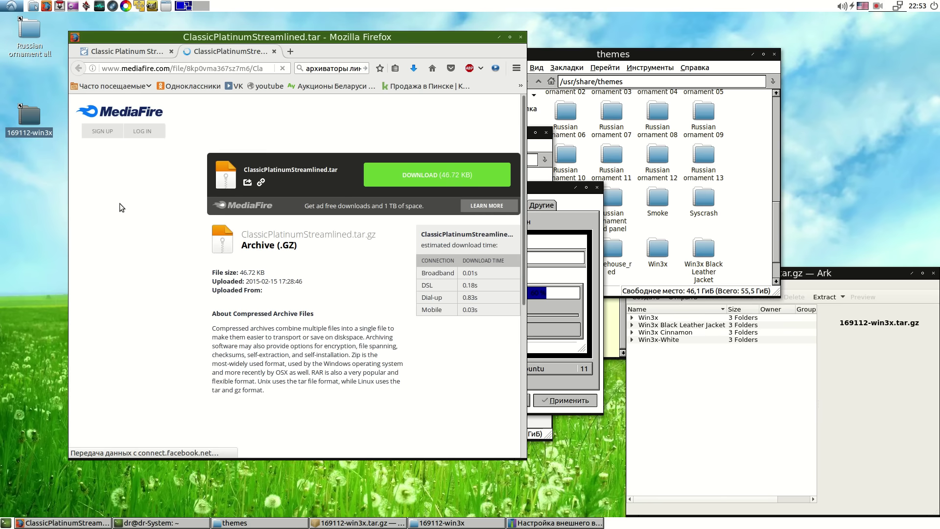
pyautogui.click(436, 176)
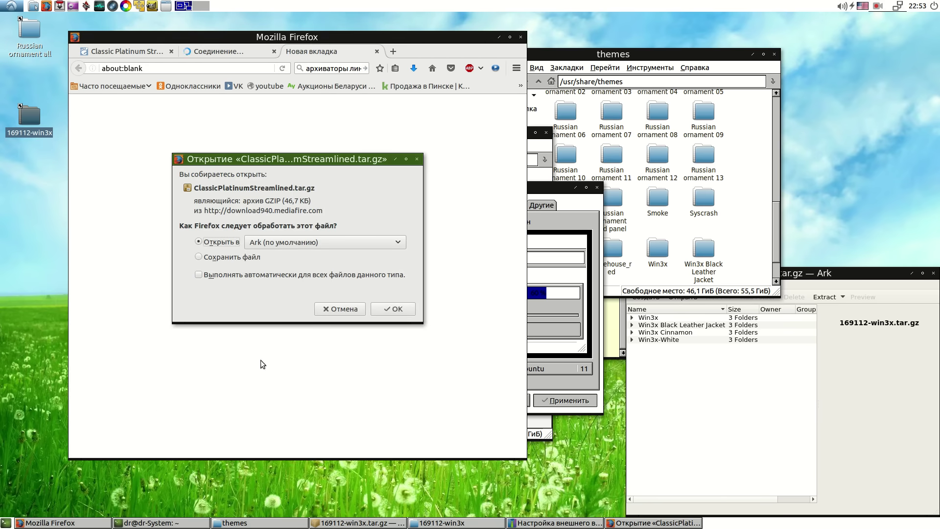
pyautogui.click(396, 309)
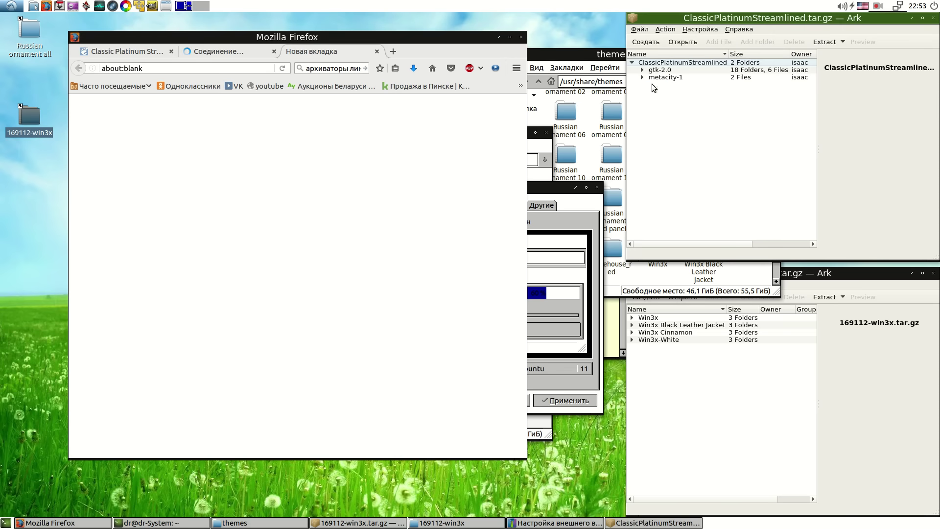
# Extract the ClassicPlatinumStreamlined archive to /home/dr/ and close both Ark windows.
pyautogui.moveTo(657, 24); pyautogui.dragTo(571, 65)
pyautogui.click(756, 81)
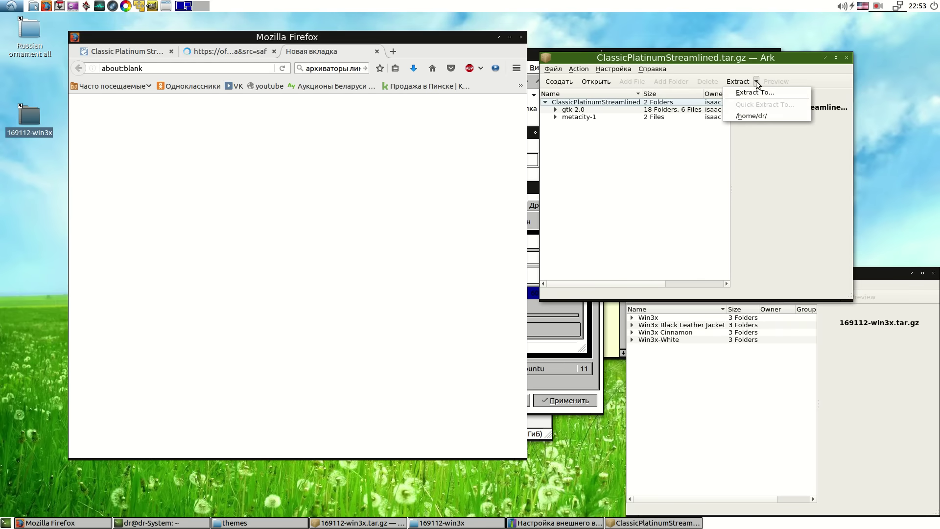
pyautogui.click(770, 117)
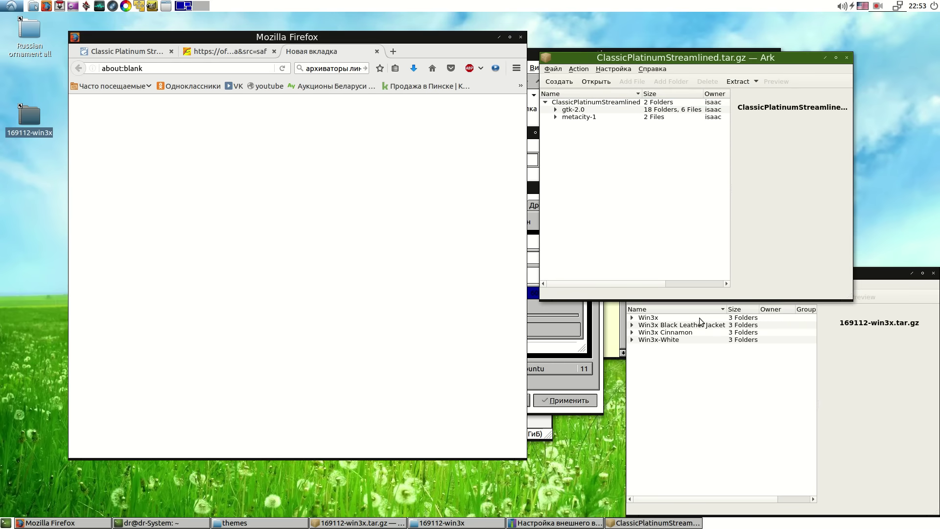
pyautogui.click(847, 58)
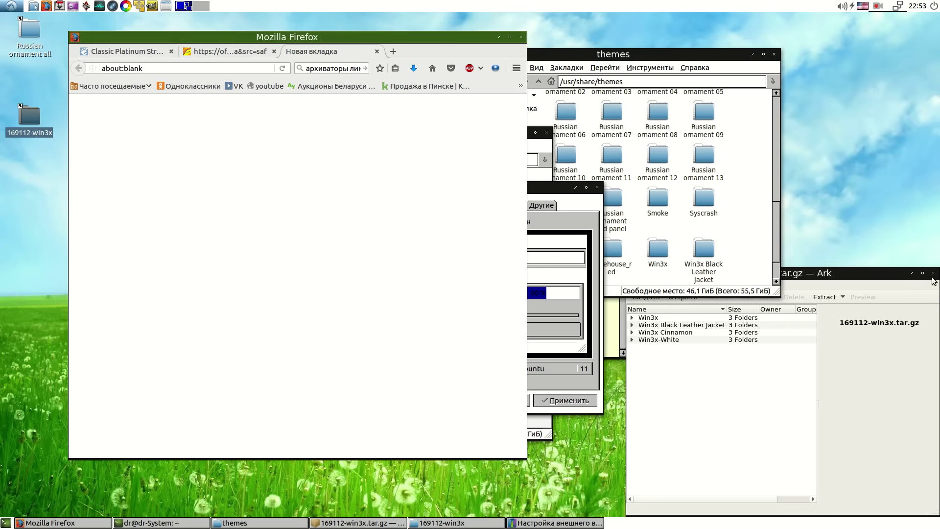
pyautogui.click(933, 273)
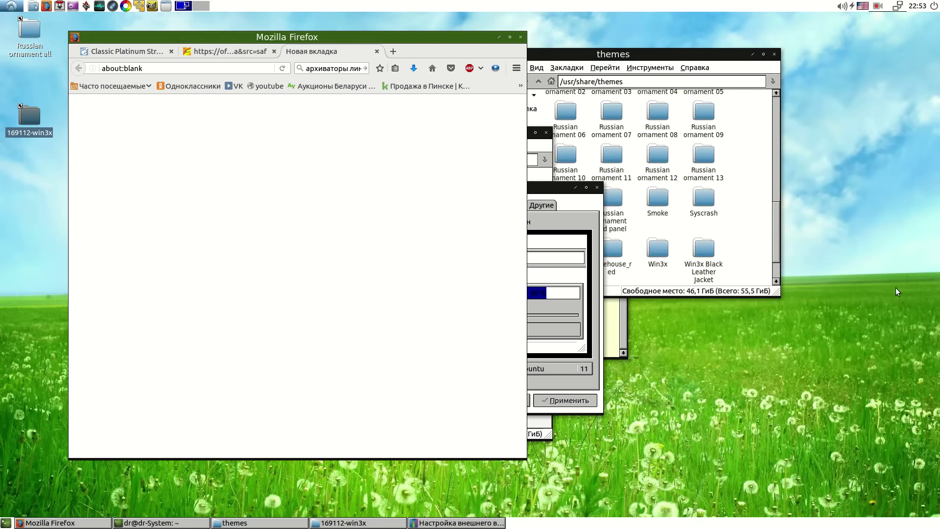
# Go to the home folder in the file manager and place the ClassicPlatinumStreamlined folder on the desktop.
pyautogui.click(324, 523)
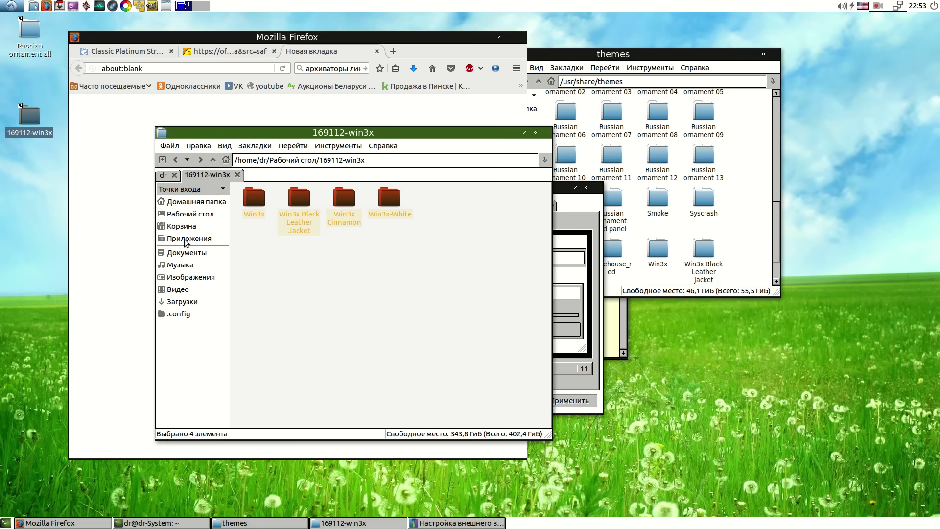
pyautogui.click(179, 202)
pyautogui.moveTo(306, 209); pyautogui.dragTo(37, 213)
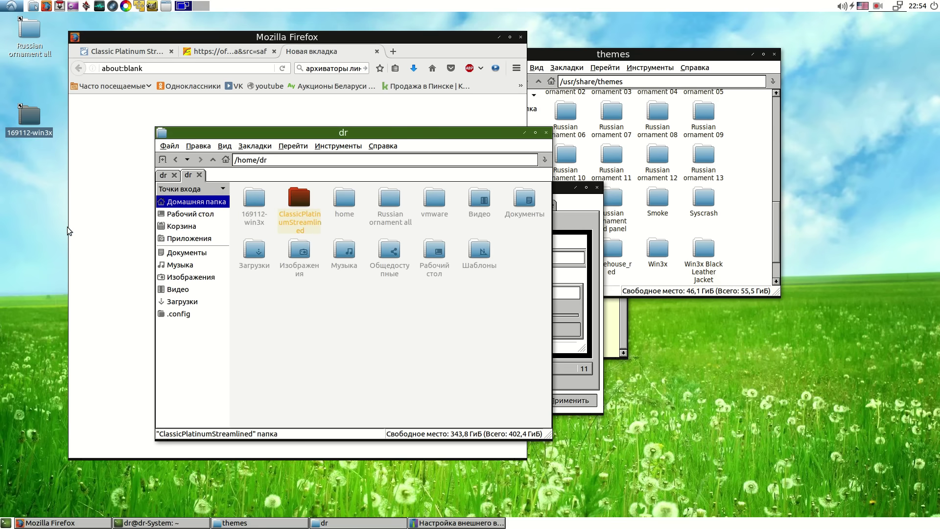
# Open the ClassicPlatinumStreamlined folder from the desktop to check its contents, and close the file manager window.
pyautogui.click(525, 133)
pyautogui.doubleClick(29, 177)
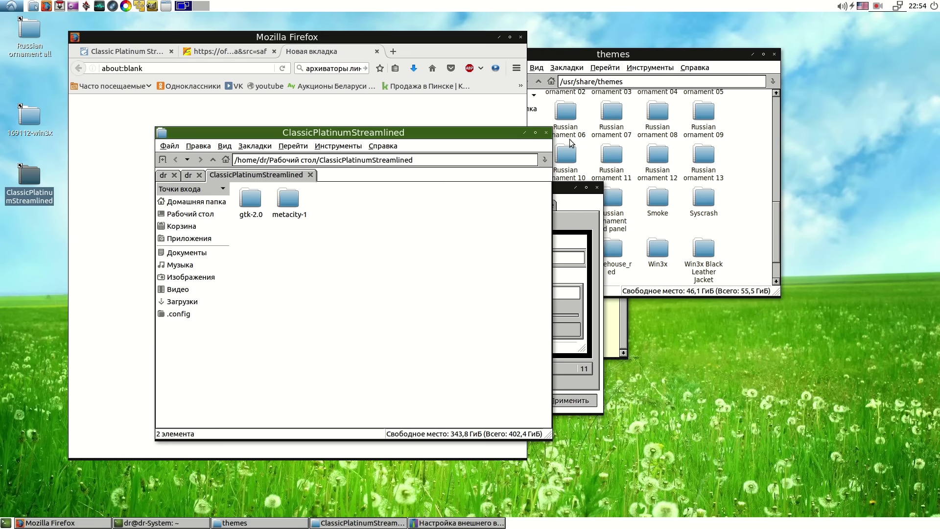
pyautogui.click(546, 133)
# Place the ClassicPlatinumStreamlined folder from the desktop into /usr/share/themes.
pyautogui.moveTo(19, 194); pyautogui.dragTo(749, 230)
pyautogui.scroll(-3, 737, 189)
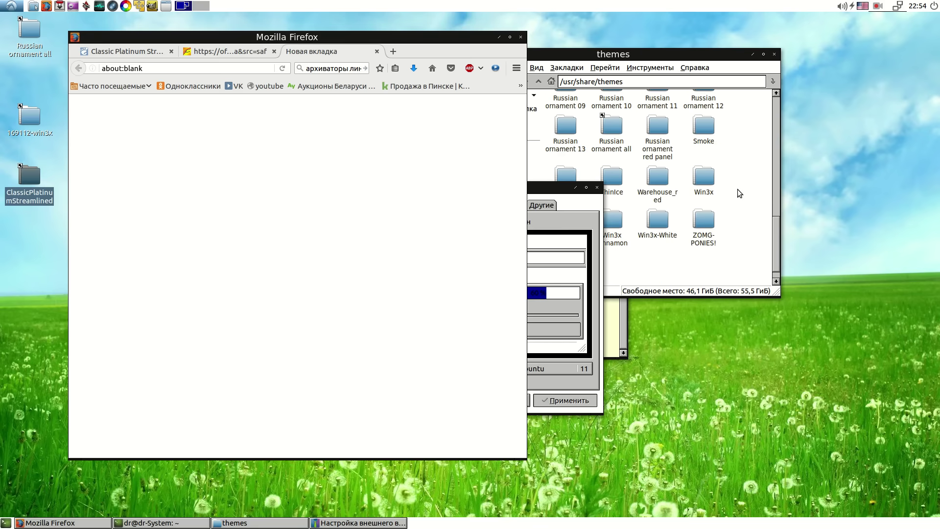
pyautogui.click(732, 231)
# Close the appearance settings and reopen them to reload the widget theme list.
pyautogui.click(561, 344)
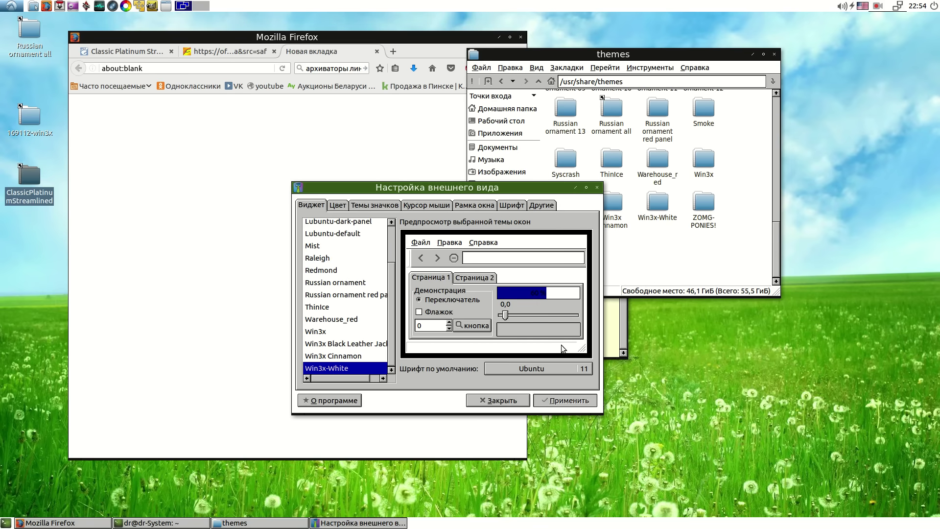
pyautogui.click(595, 187)
pyautogui.click(11, 6)
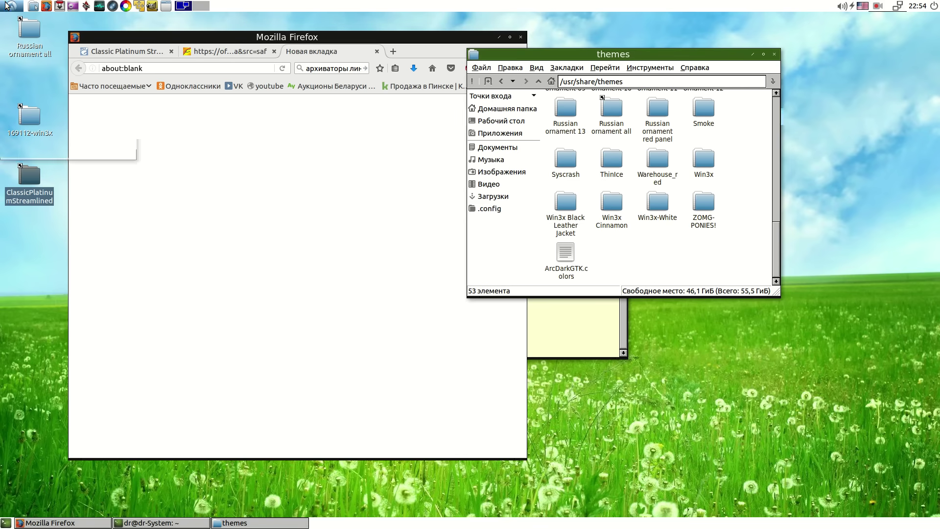
pyautogui.moveTo(65, 126)
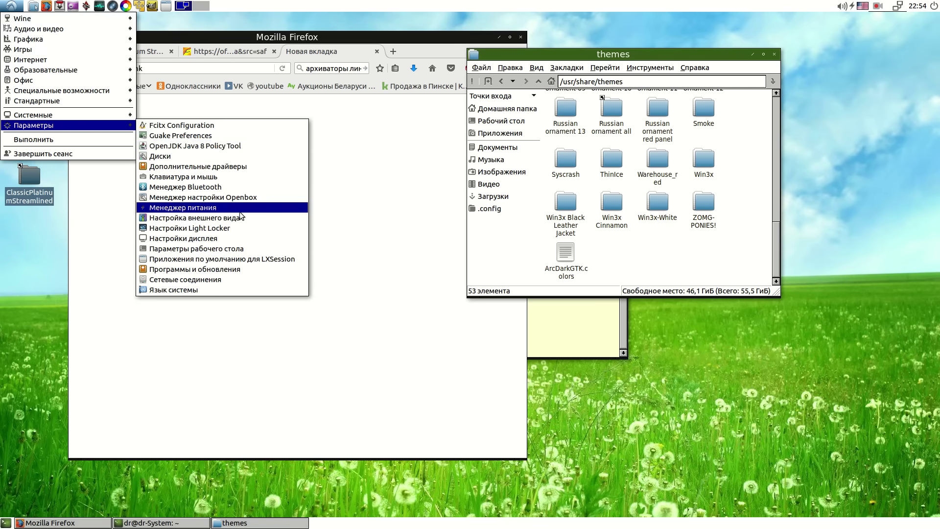
pyautogui.click(196, 218)
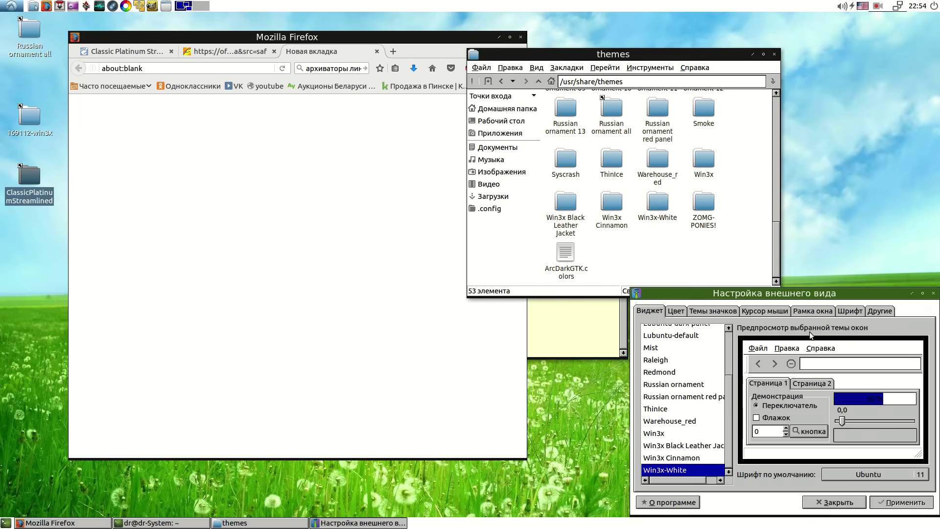
# Choose the ClassicPlatinumStreamlined widget theme and apply it.
pyautogui.moveTo(705, 303); pyautogui.dragTo(578, 238)
pyautogui.scroll(1, 548, 346)
pyautogui.scroll(2, 547, 342)
pyautogui.click(552, 265)
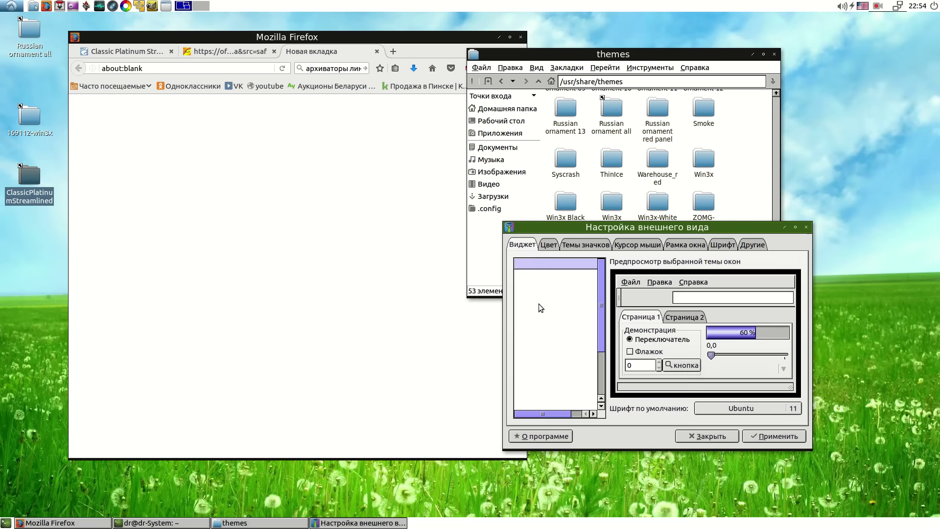
pyautogui.click(772, 435)
# Move the appearance settings aside and examine how the applied theme looks in the themes folder and settings windows.
pyautogui.moveTo(562, 224); pyautogui.dragTo(688, 353)
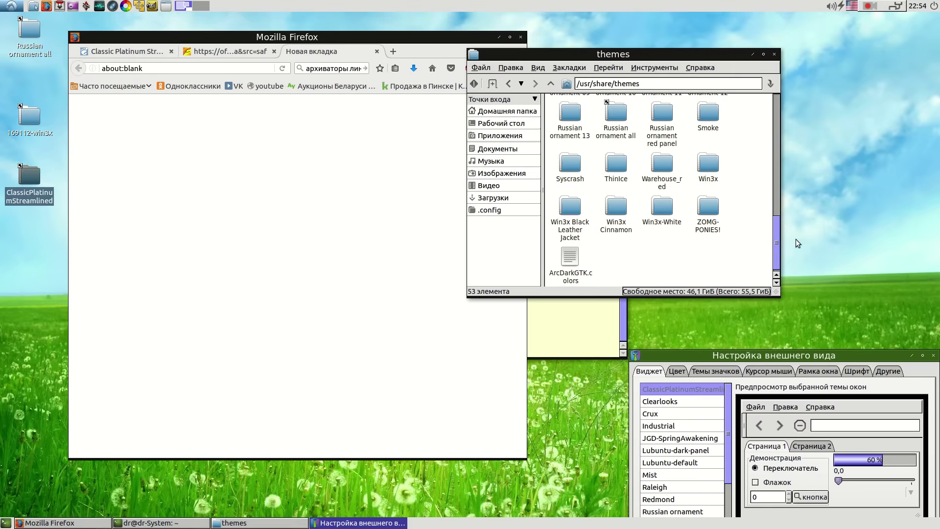
pyautogui.moveTo(773, 237); pyautogui.dragTo(513, 99)
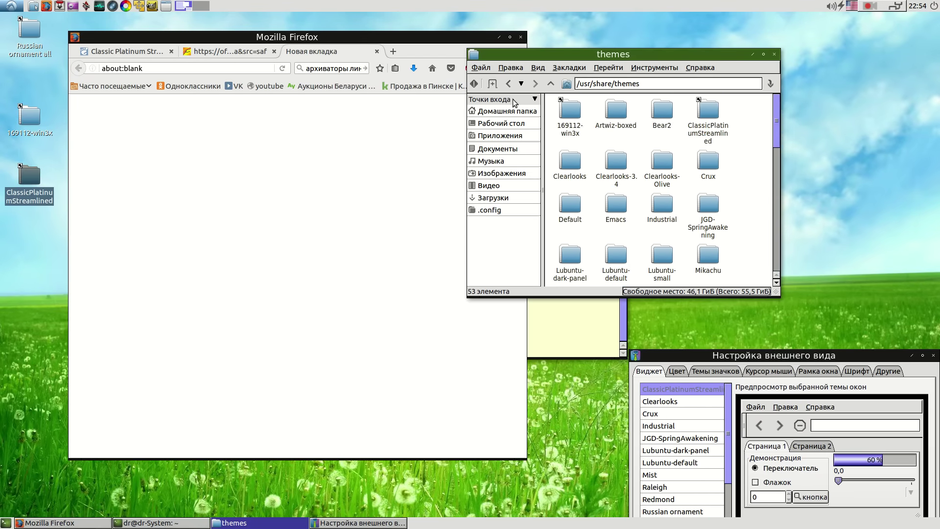
pyautogui.click(260, 36)
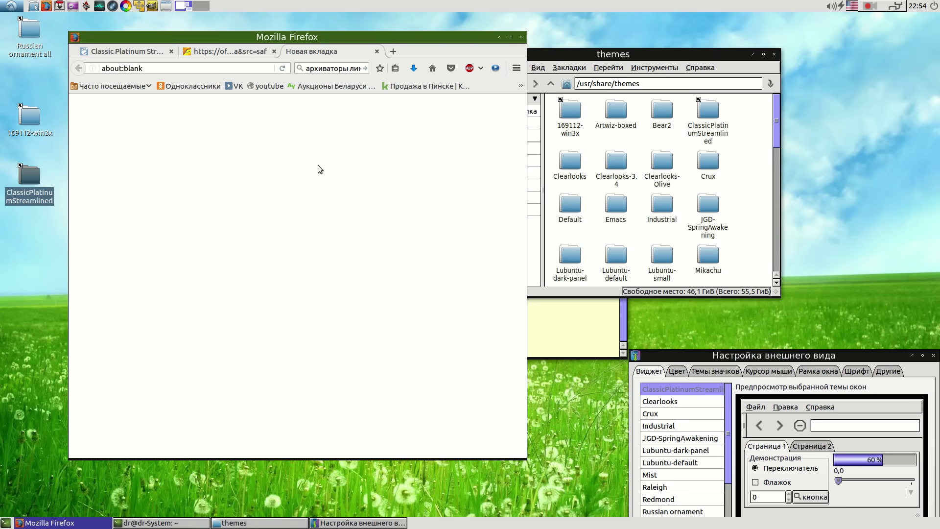
pyautogui.moveTo(685, 359); pyautogui.dragTo(570, 183)
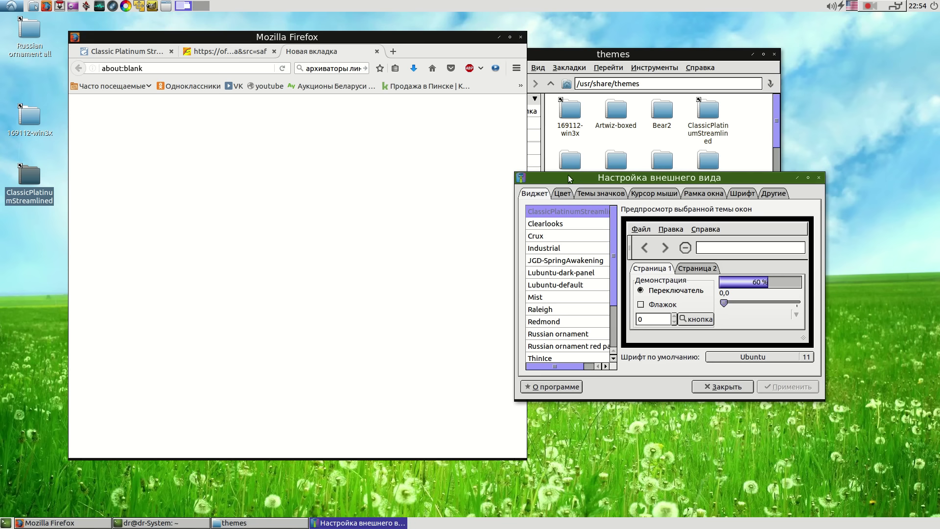
pyautogui.moveTo(610, 248); pyautogui.dragTo(731, 232)
pyautogui.moveTo(615, 180); pyautogui.dragTo(658, 211)
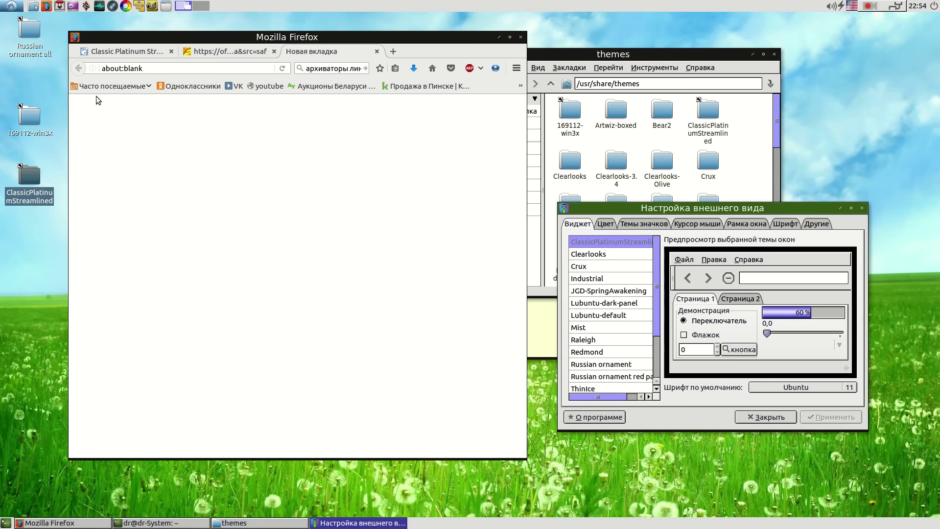
# Close the blank and Alibaba browser tabs and go back from the Classic Platinum Streamlined page to the GTK2 Themes list.
pyautogui.click(376, 51)
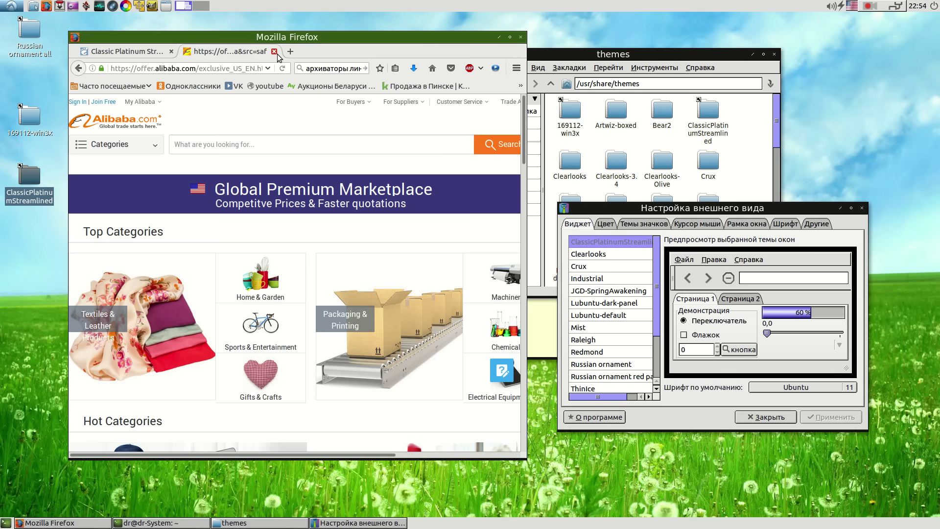
pyautogui.click(275, 51)
pyautogui.click(19, 217)
pyautogui.click(29, 169)
pyautogui.scroll(3, 159, 149)
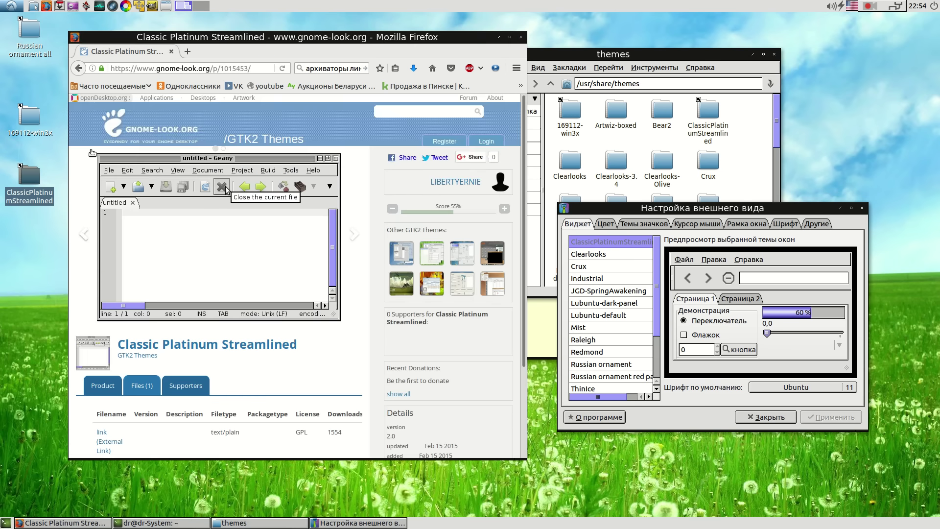
pyautogui.click(80, 68)
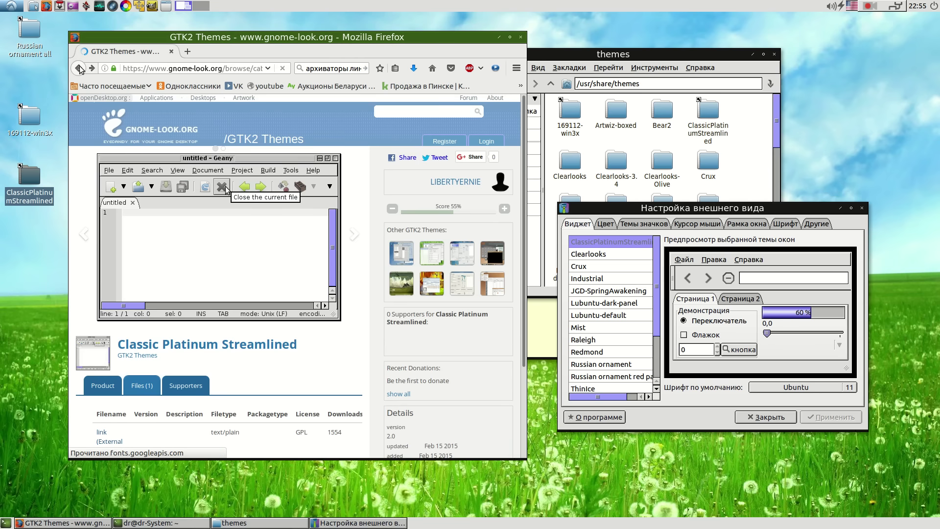
# Open the Icon Themes category on gnome-look.org and browse its listing through pages 9 and 14 to page 19.
pyautogui.scroll(10, 235, 277)
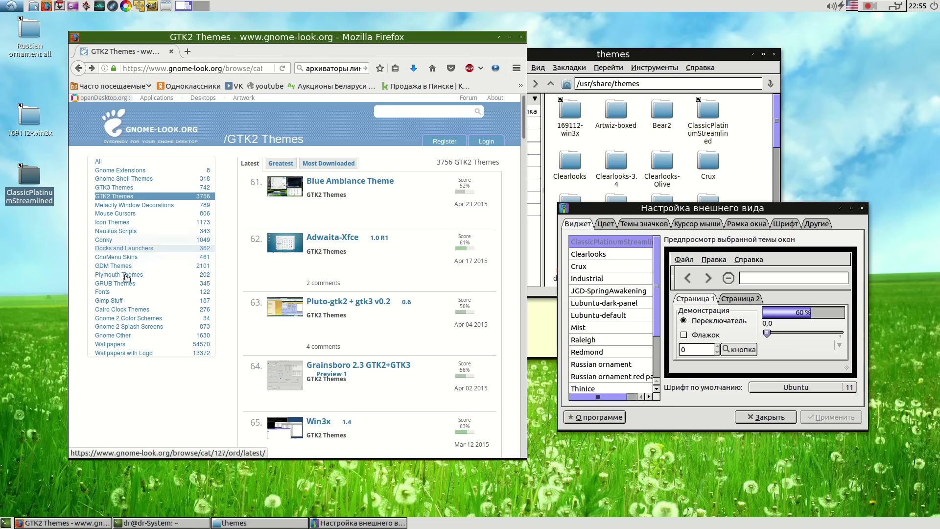
pyautogui.click(116, 223)
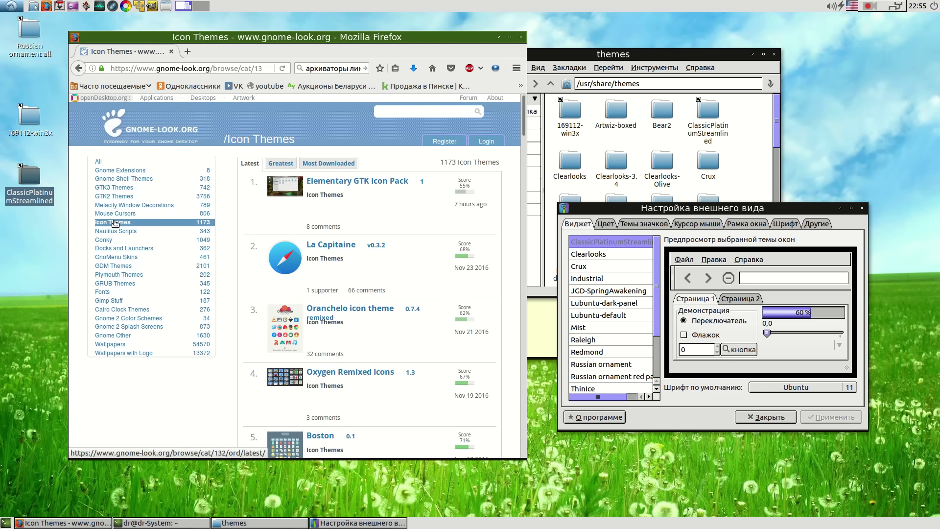
pyautogui.scroll(-7, 348, 304)
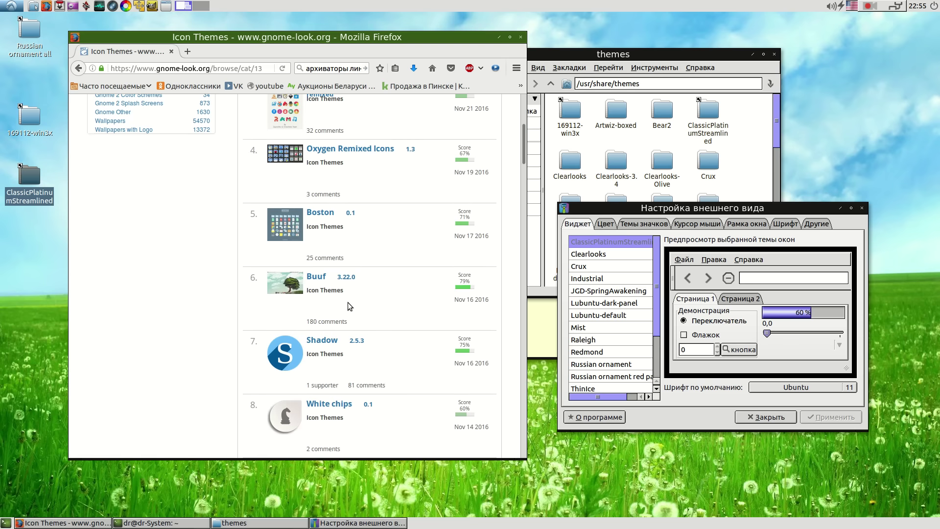
pyautogui.scroll(-2, 346, 308)
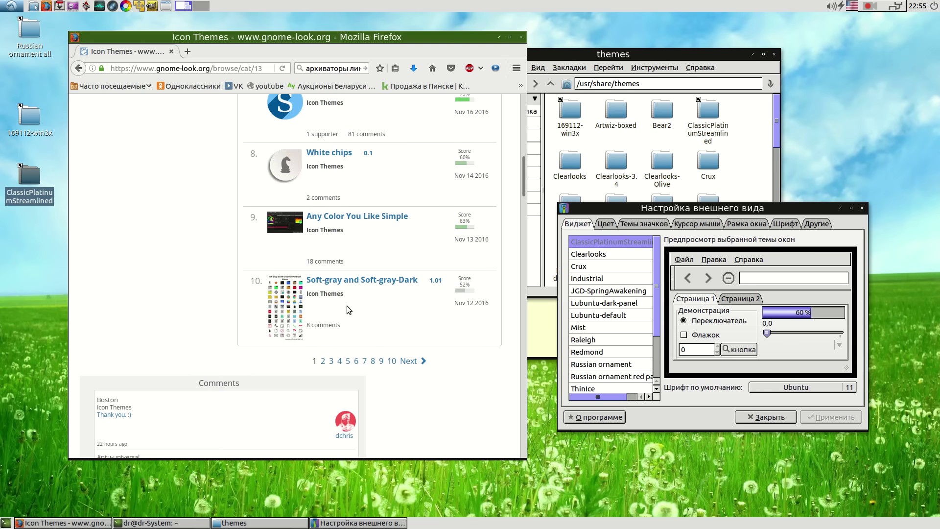
pyautogui.click(381, 362)
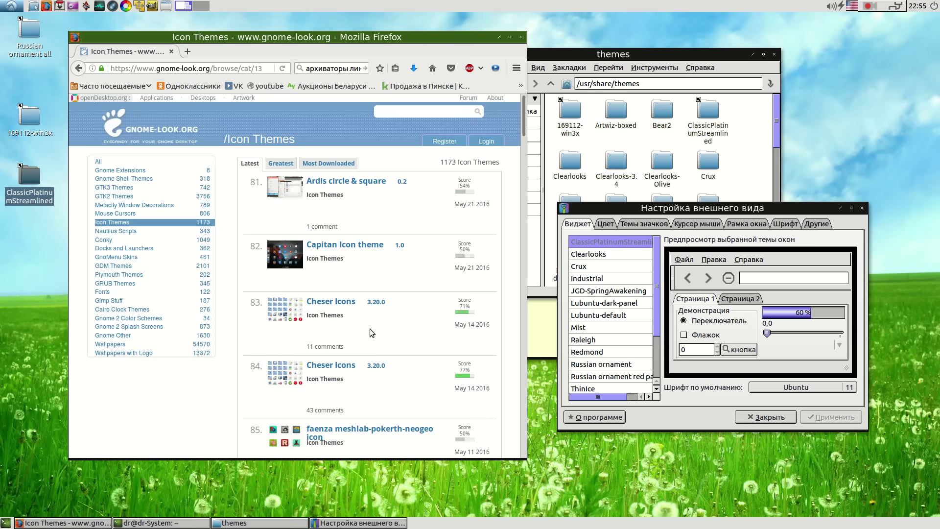
pyautogui.scroll(-10, 363, 292)
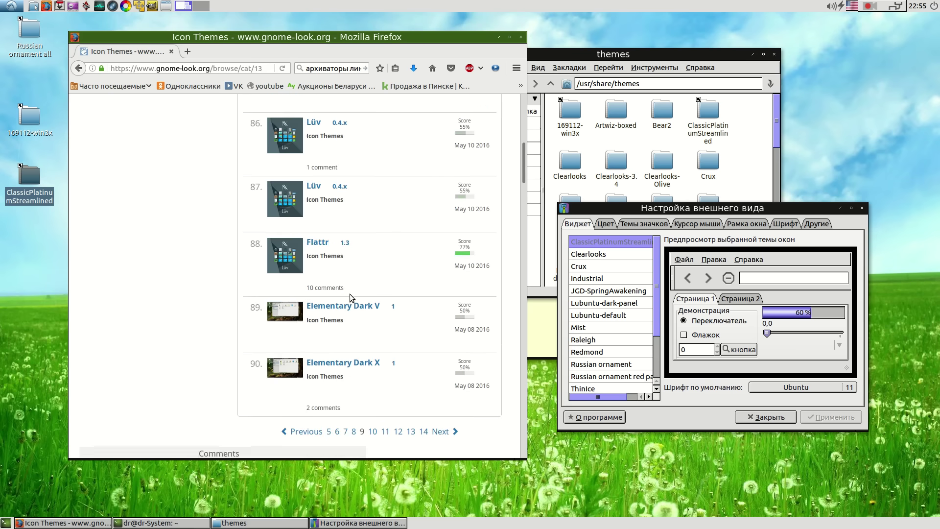
pyautogui.click(424, 349)
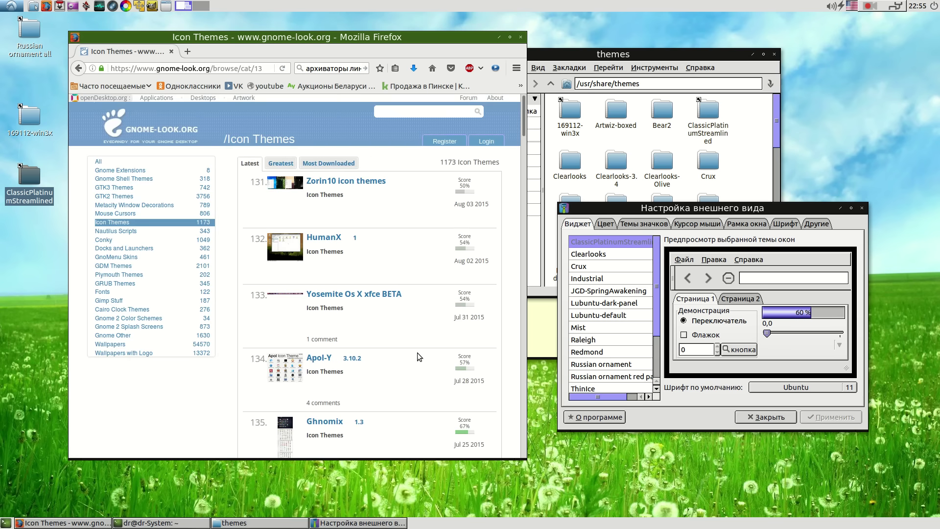
pyautogui.scroll(-3, 310, 271)
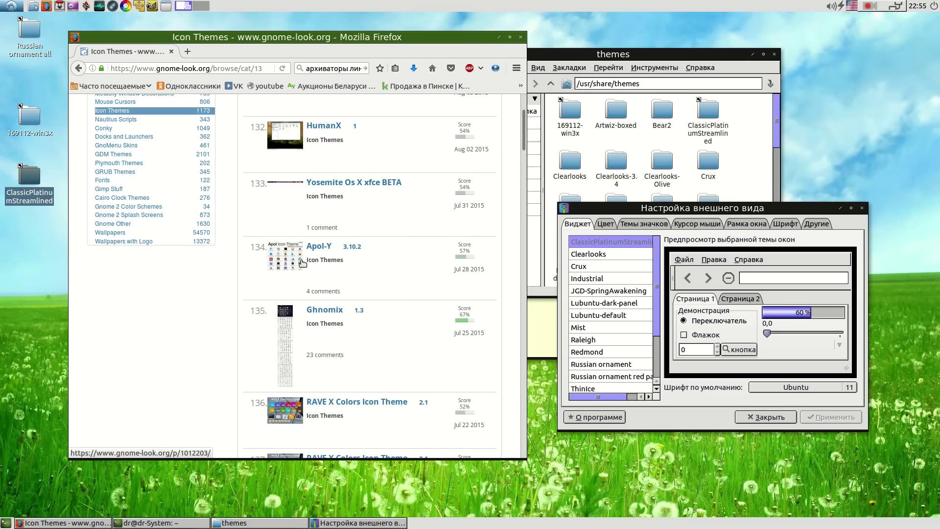
pyautogui.scroll(-1, 301, 269)
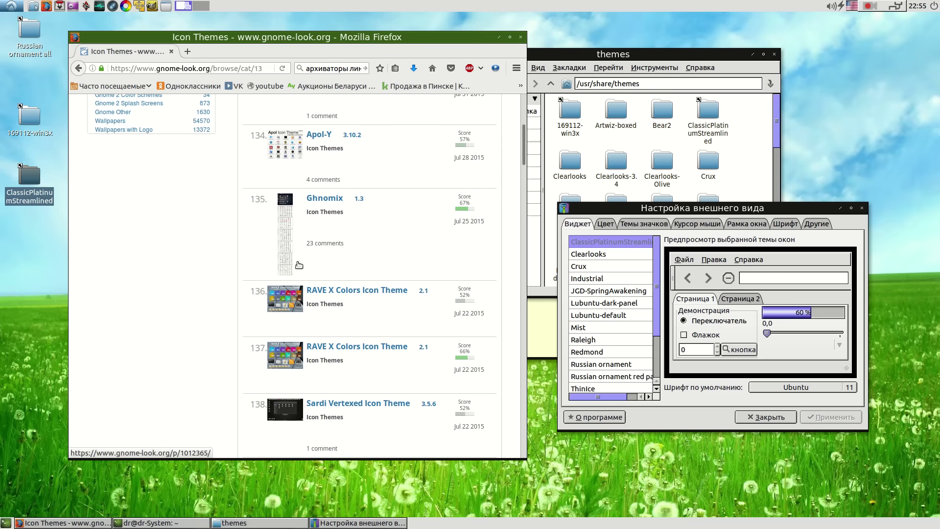
pyautogui.scroll(-5, 303, 269)
pyautogui.click(435, 341)
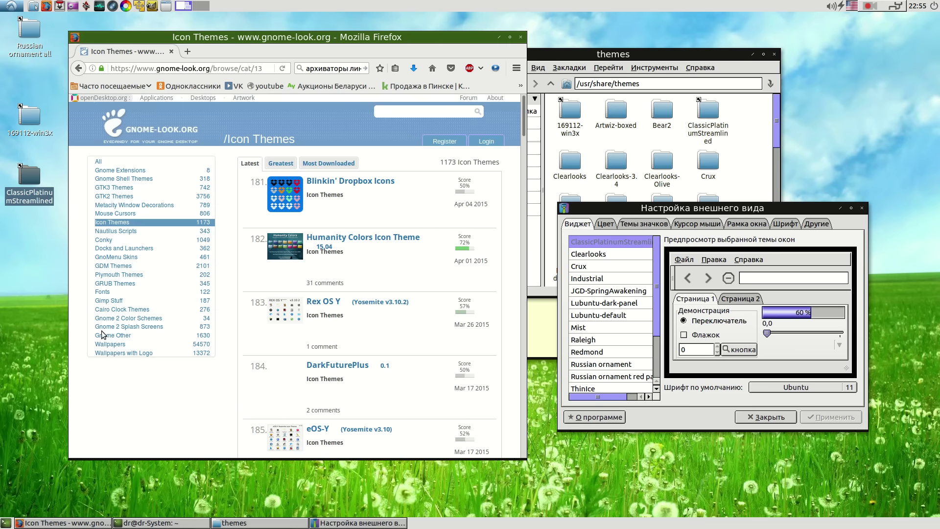
# Search gnome-look.org for "kde 2" and go back to the Icon Themes list.
pyautogui.click(382, 106)
pyautogui.write('kde 2')
pyautogui.press('Return')
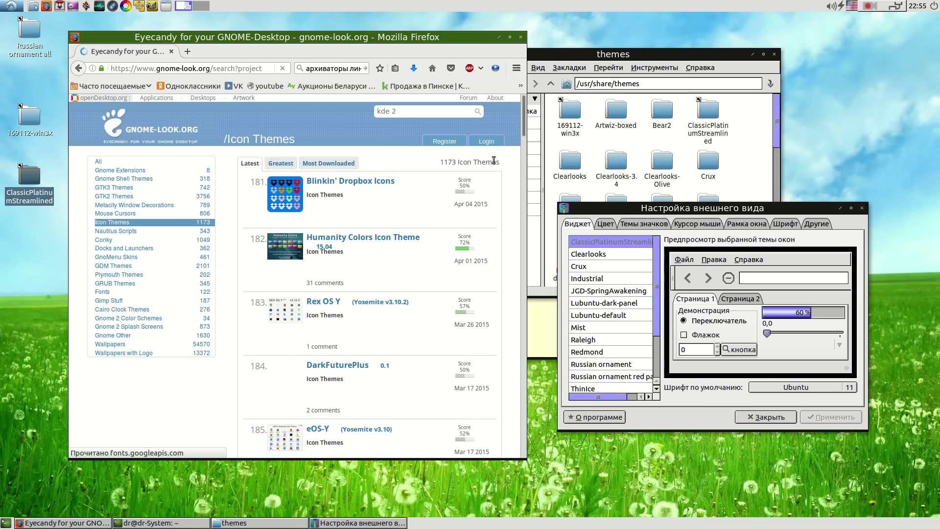
pyautogui.click(78, 68)
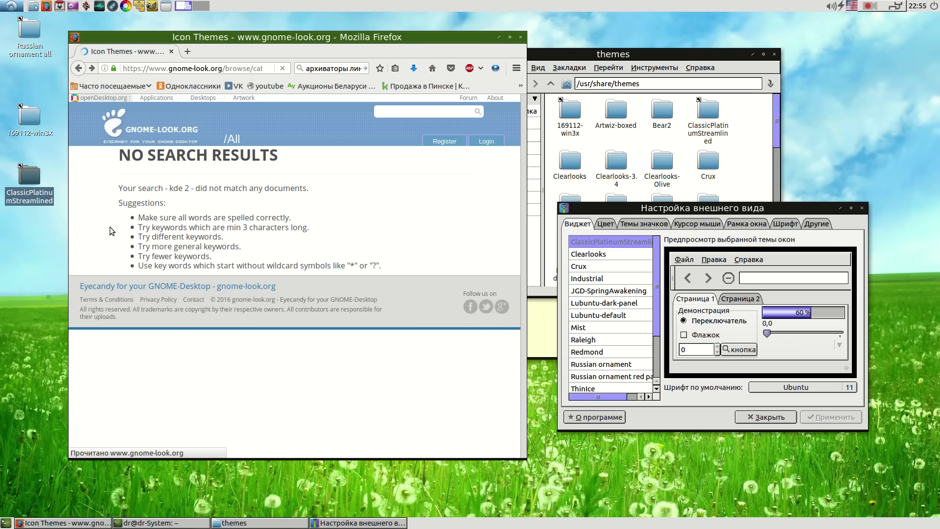
pyautogui.scroll(-3, 137, 240)
pyautogui.scroll(3, 141, 247)
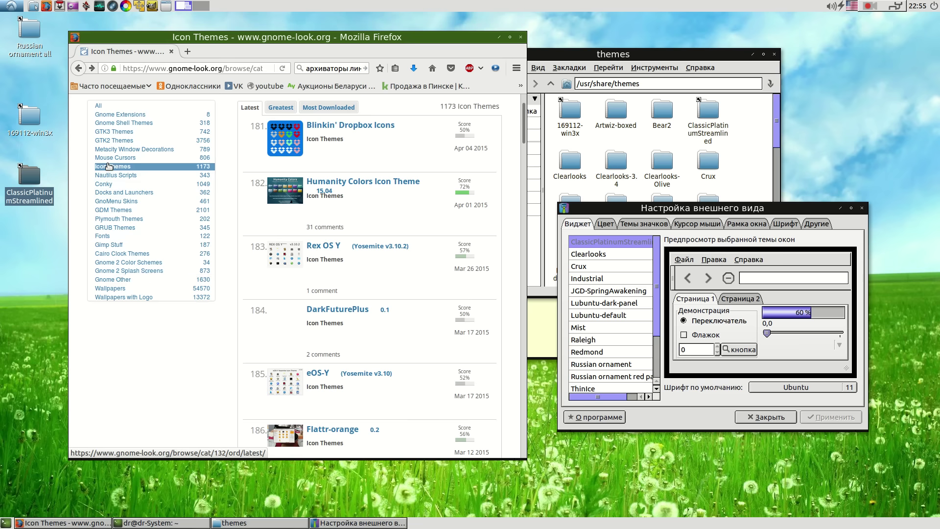
pyautogui.scroll(2, 362, 161)
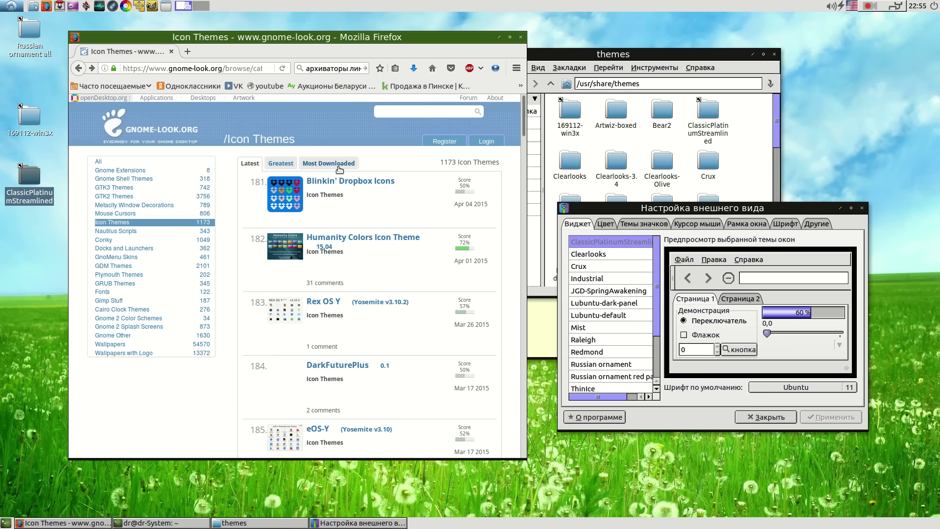
# Go to page 24 of the Icon Themes list and open the DB Silver Icons page.
pyautogui.scroll(-15, 339, 169)
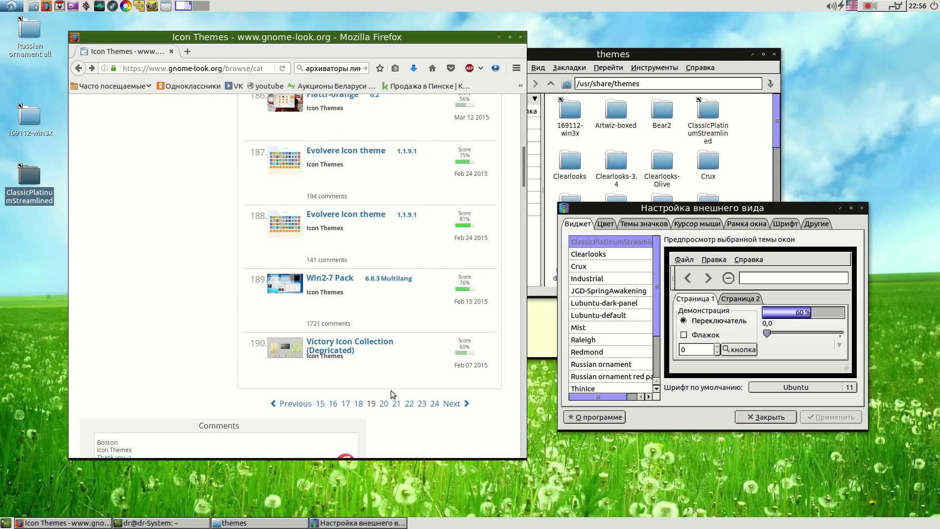
pyautogui.click(434, 404)
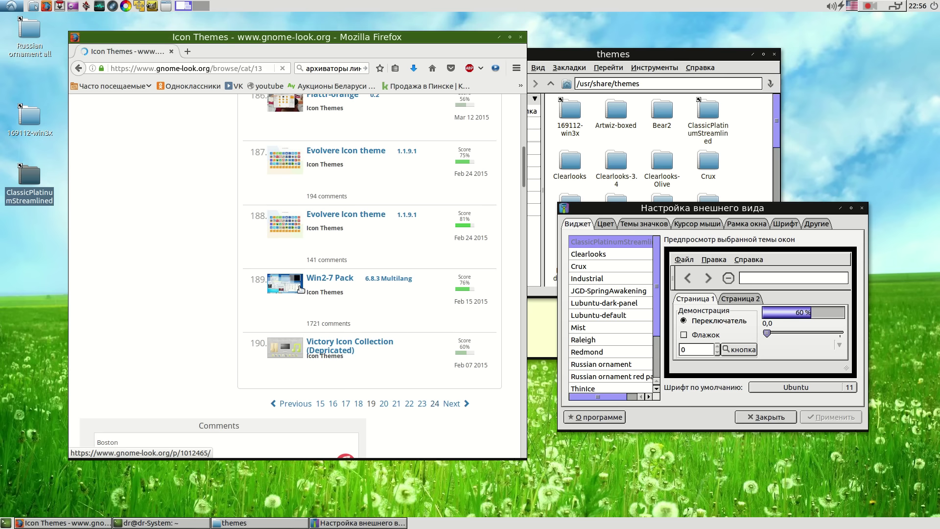
pyautogui.scroll(-3, 299, 285)
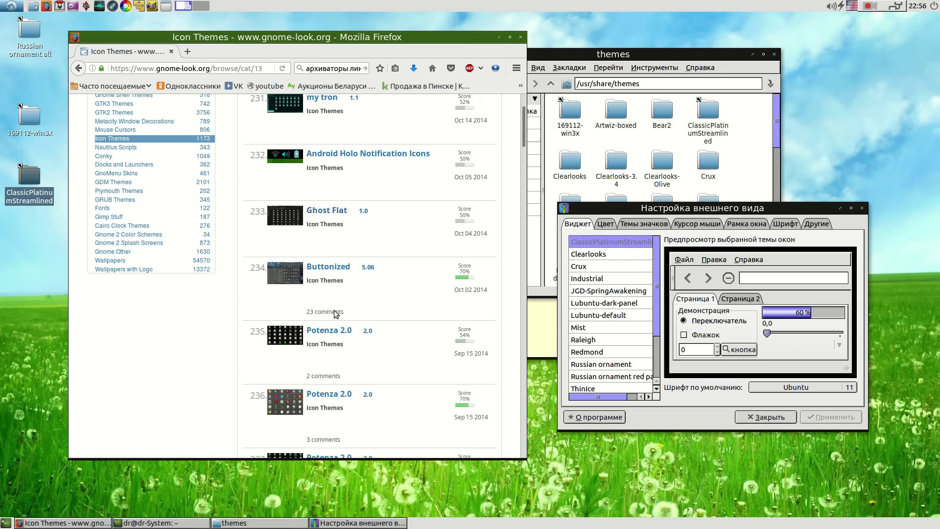
pyautogui.scroll(-10, 324, 324)
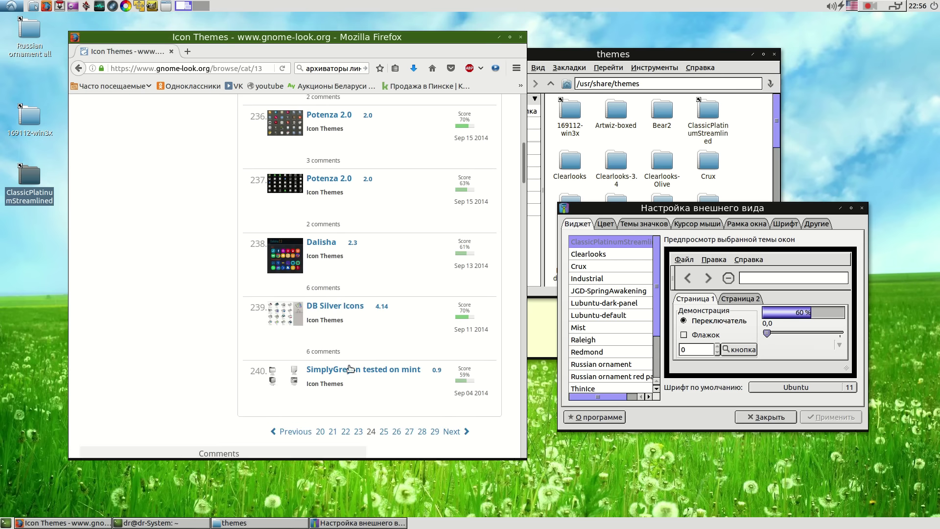
pyautogui.click(295, 314)
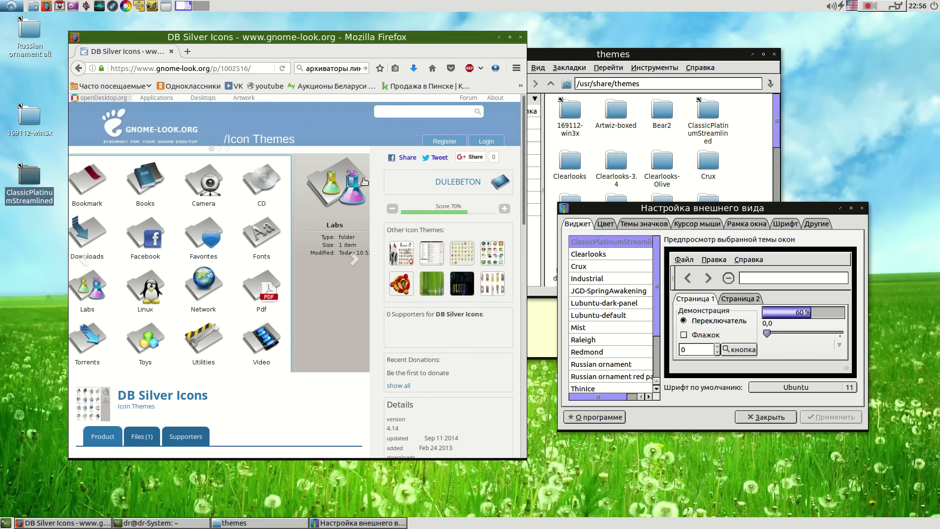
# Follow the DB Silver Icons file link to Dropbox, dismiss the sign-up prompt and save DB_Silver_Icons.tar.gz.
pyautogui.scroll(-4, 263, 214)
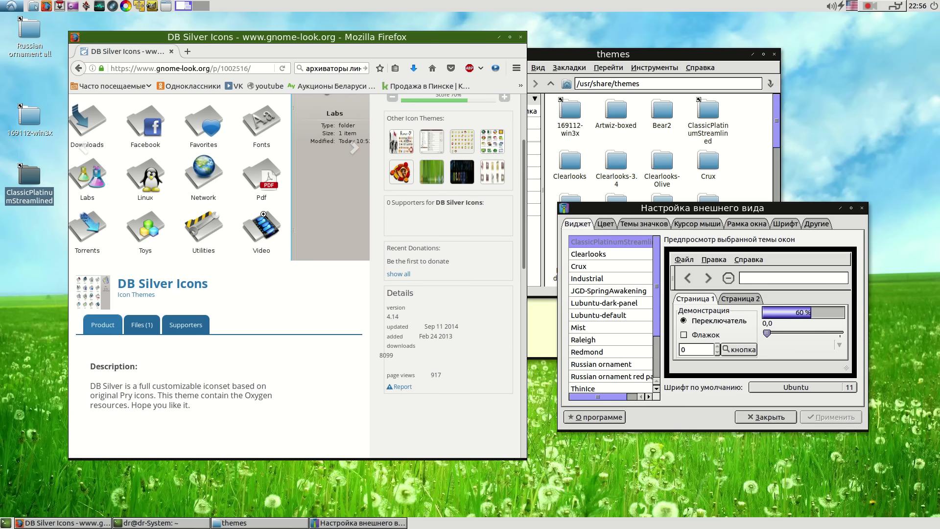
pyautogui.click(141, 325)
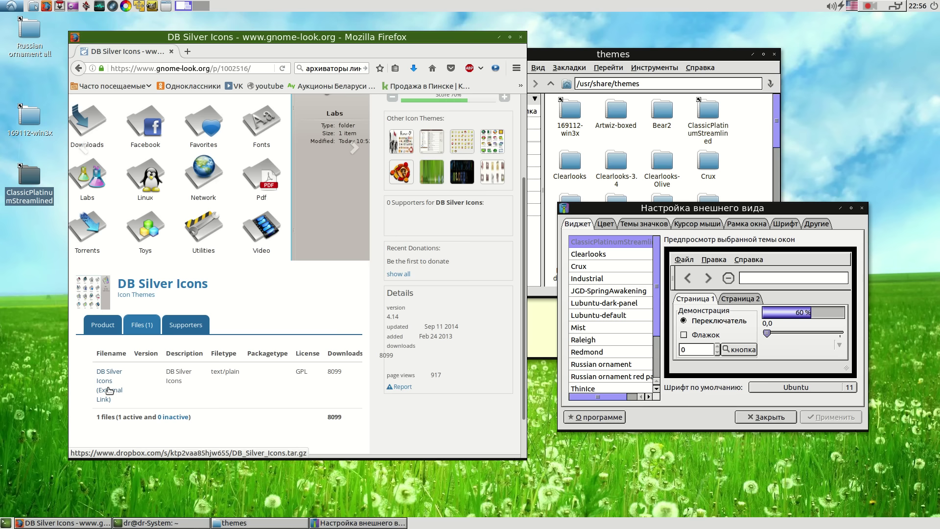
pyautogui.click(109, 391)
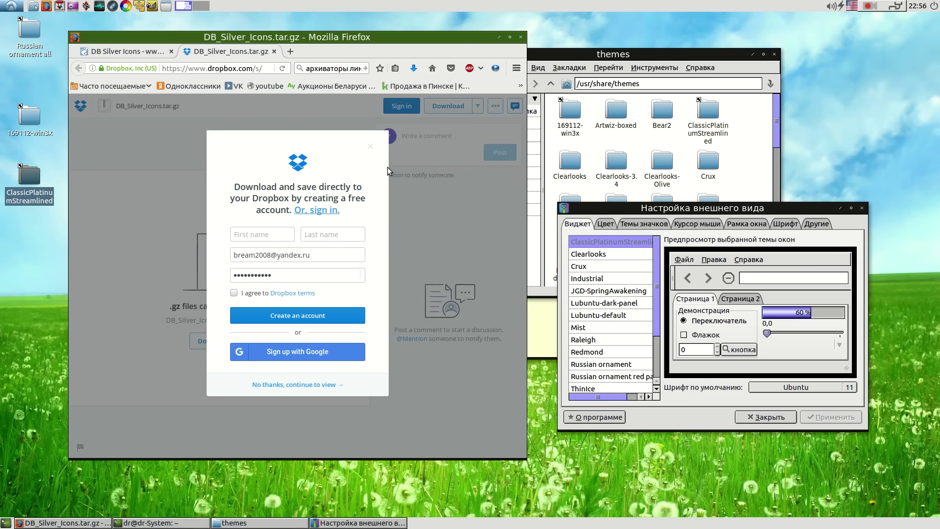
pyautogui.click(370, 150)
pyautogui.click(218, 341)
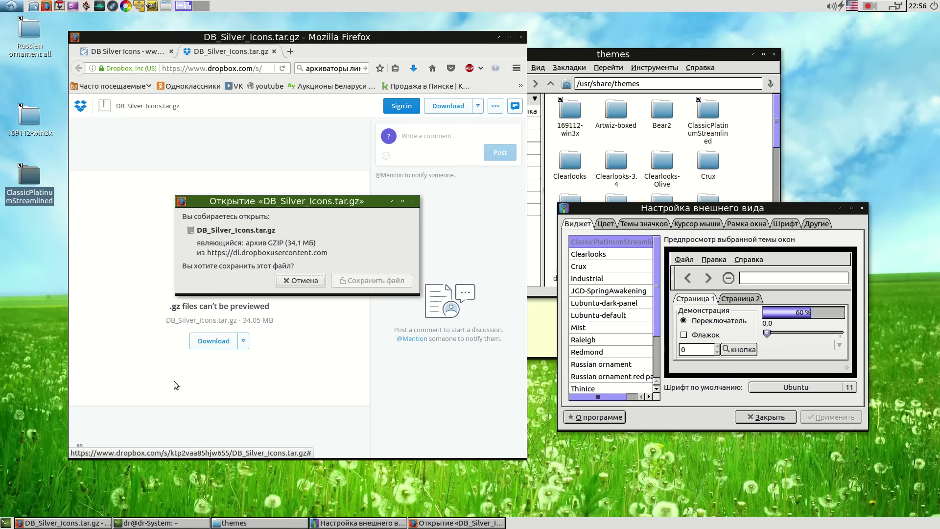
pyautogui.click(368, 280)
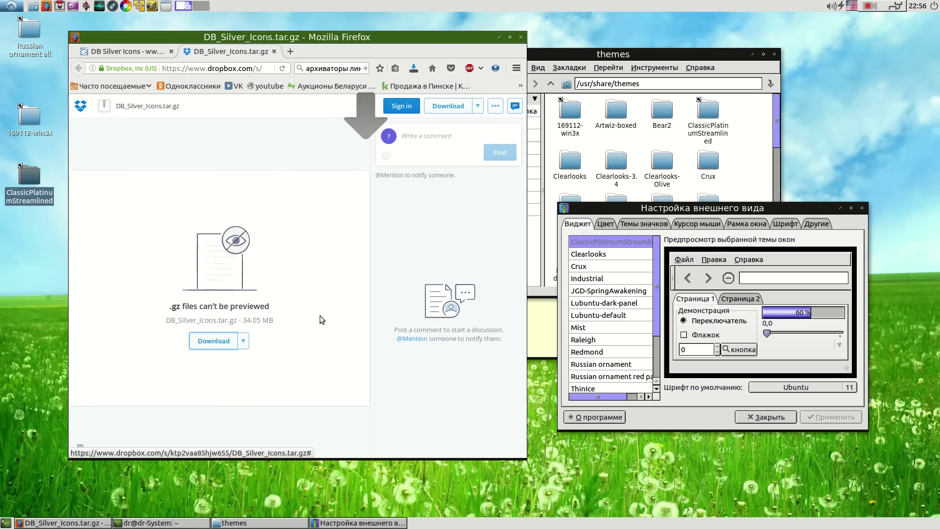
# Check the DB_Silver_Icons.tar.gz download progress in the full downloads library and minimize that window.
pyautogui.click(413, 68)
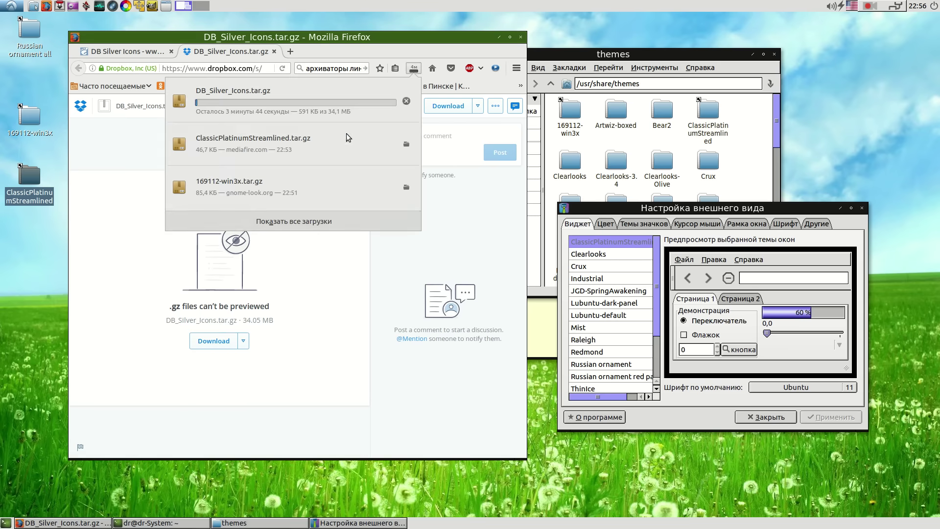
pyautogui.click(448, 228)
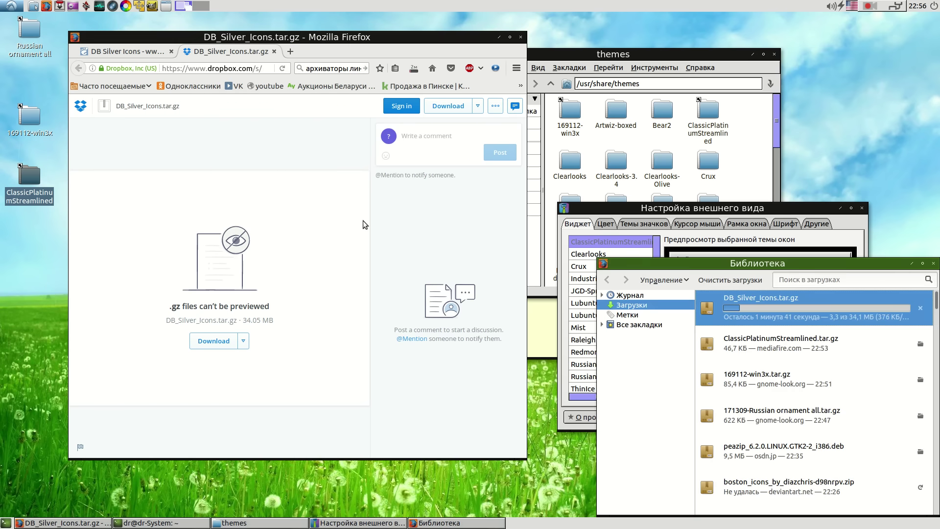
pyautogui.moveTo(803, 258); pyautogui.dragTo(298, 176)
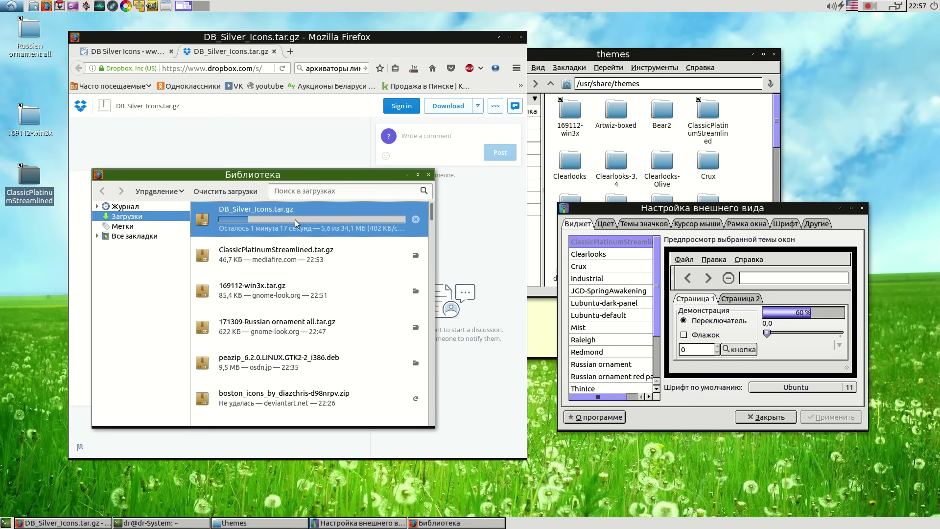
pyautogui.click(407, 175)
# Preview the Onyx-Citrus window border theme in the appearance settings, and select and apply Syscrash instead.
pyautogui.click(11, 6)
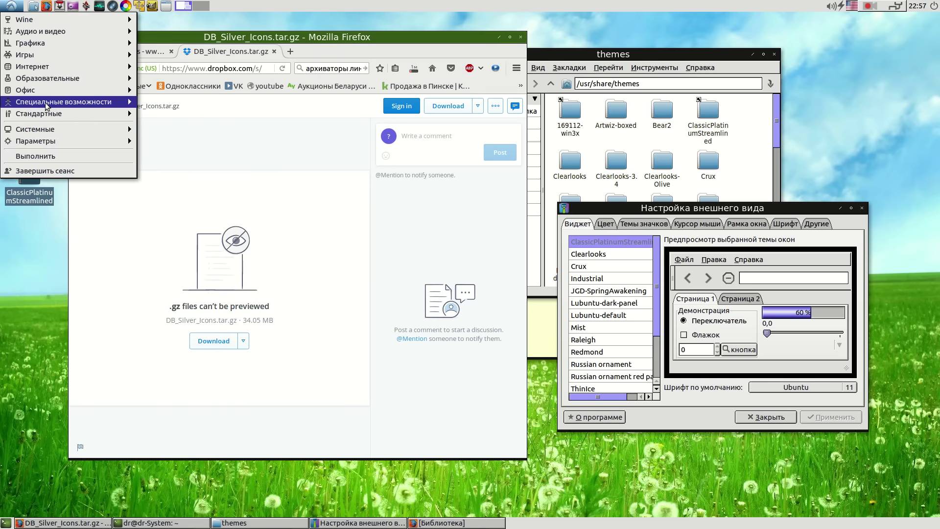
pyautogui.moveTo(57, 131)
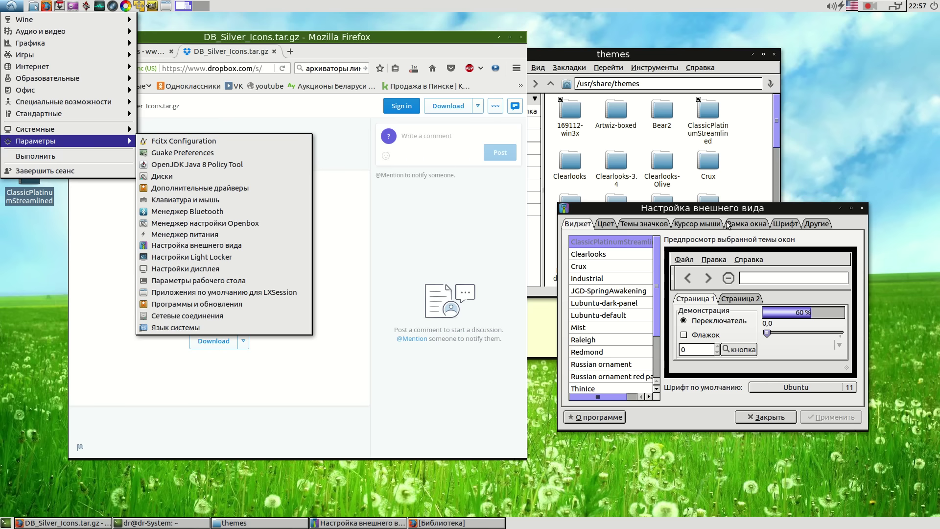
pyautogui.click(747, 223)
pyautogui.click(747, 223)
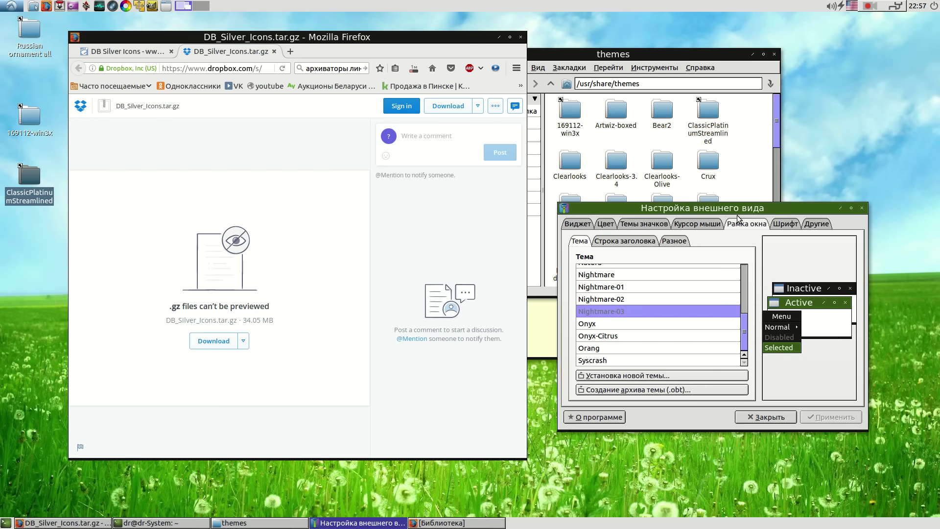
pyautogui.click(599, 335)
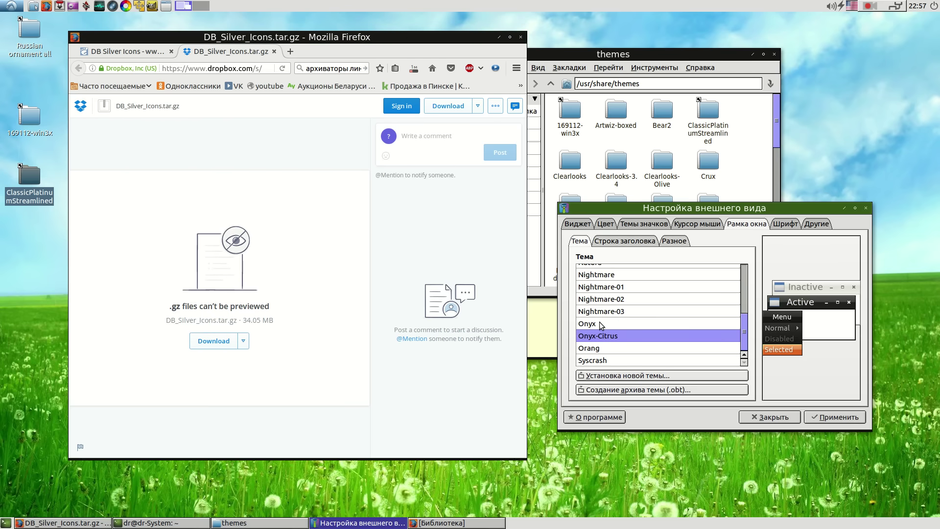
pyautogui.click(598, 359)
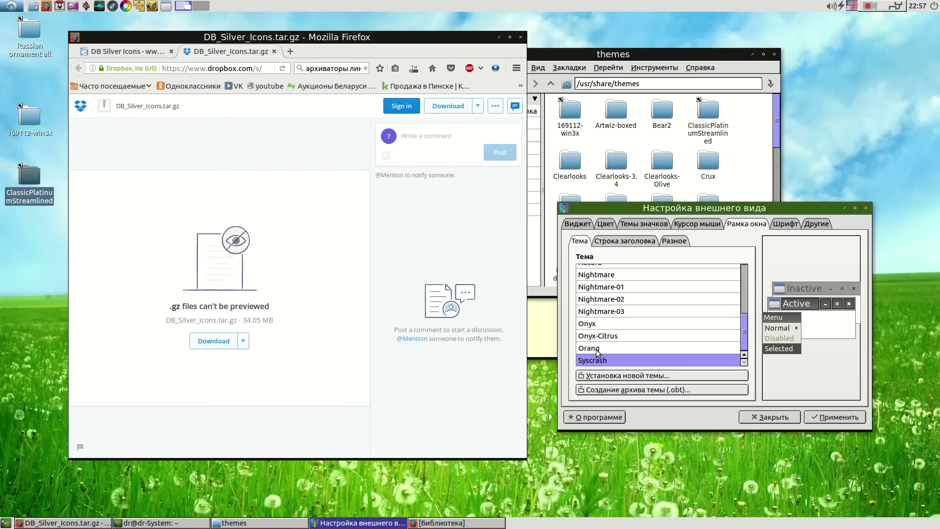
pyautogui.click(859, 417)
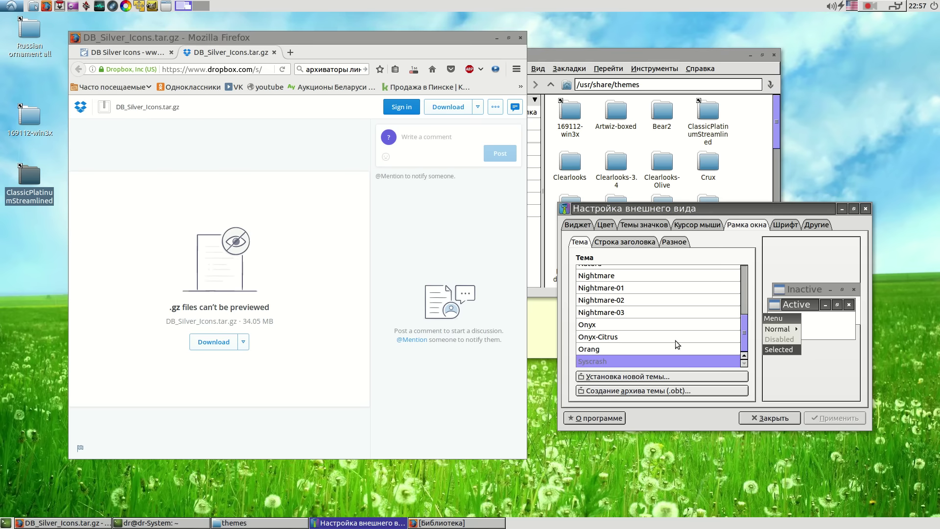
# Preview the Mikachu, Natura, Nightmare, Nightmare-01, Nightmare-03 and Onyx window border themes in the appearance settings.
pyautogui.moveTo(716, 207); pyautogui.dragTo(704, 157)
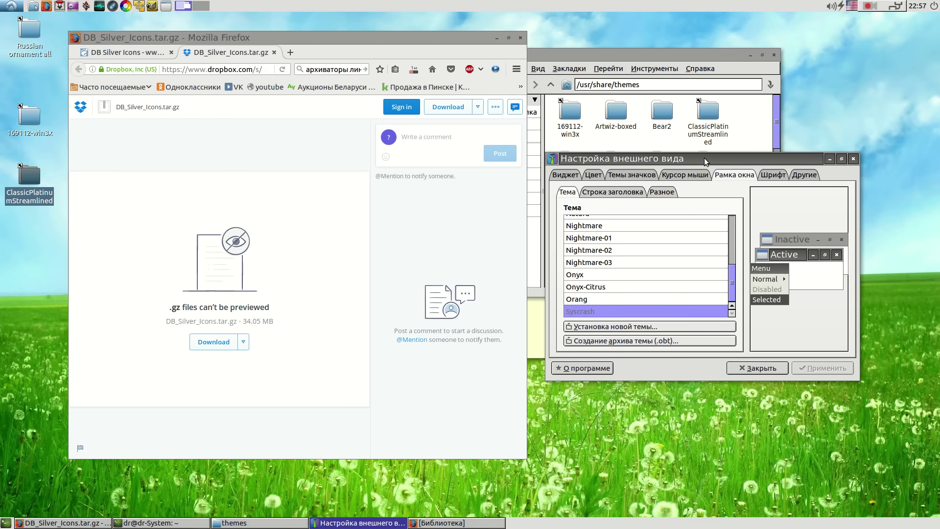
pyautogui.scroll(1, 573, 262)
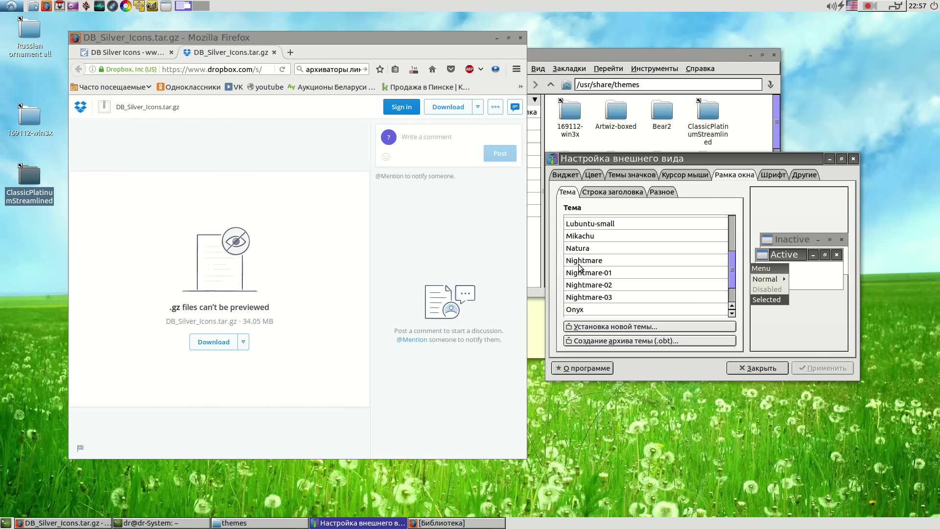
pyautogui.click(584, 238)
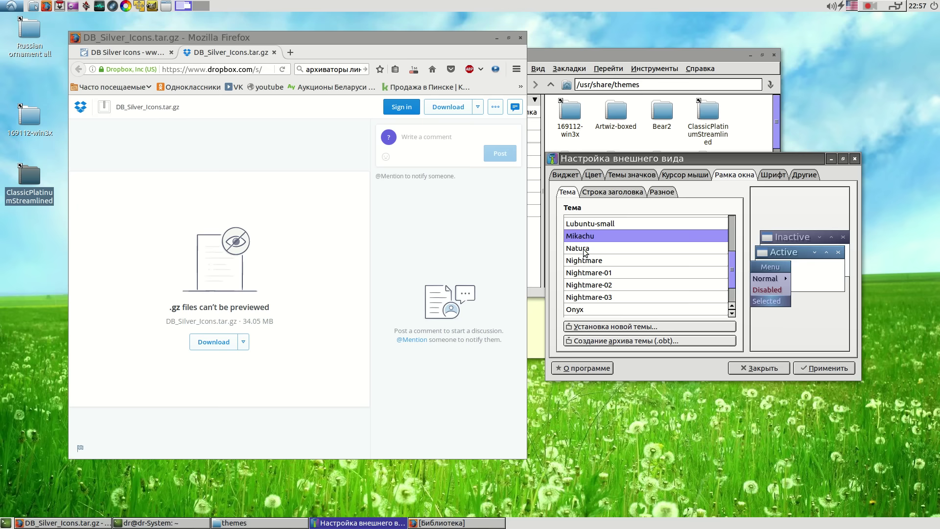
pyautogui.click(586, 248)
pyautogui.click(588, 260)
pyautogui.click(591, 274)
pyautogui.click(594, 296)
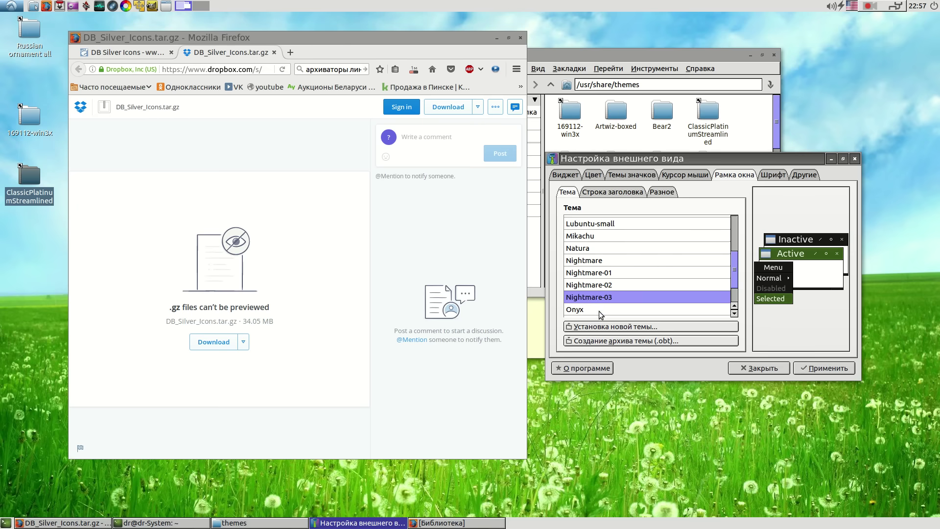
pyautogui.click(599, 311)
# Preview the Onyx-Citrus border theme, and select and apply Syscrash again as the window border.
pyautogui.scroll(-2, 590, 294)
pyautogui.click(587, 288)
pyautogui.click(586, 310)
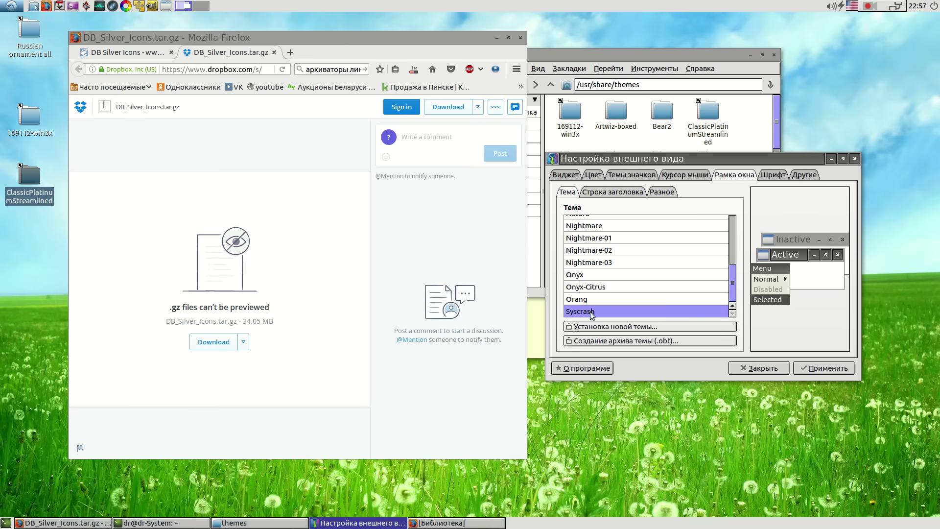
pyautogui.click(815, 374)
pyautogui.moveTo(697, 162); pyautogui.dragTo(667, 157)
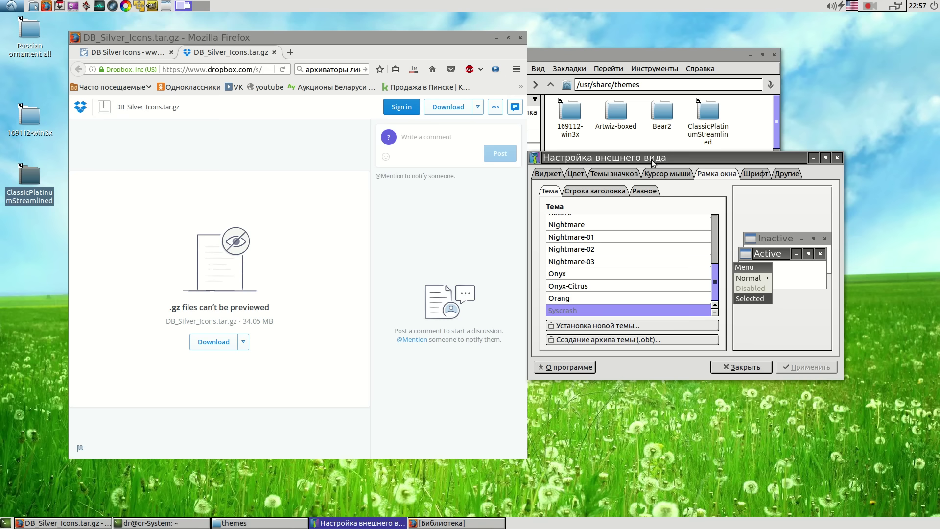
pyautogui.moveTo(660, 157); pyautogui.dragTo(701, 167)
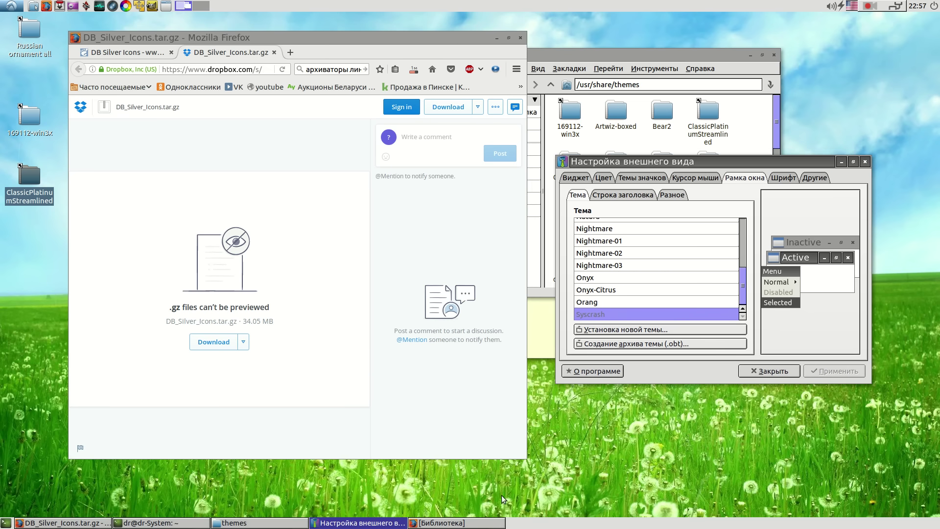
# Check the DB_Silver_Icons.tar.gz download progress in the browser's recent downloads list.
pyautogui.click(420, 74)
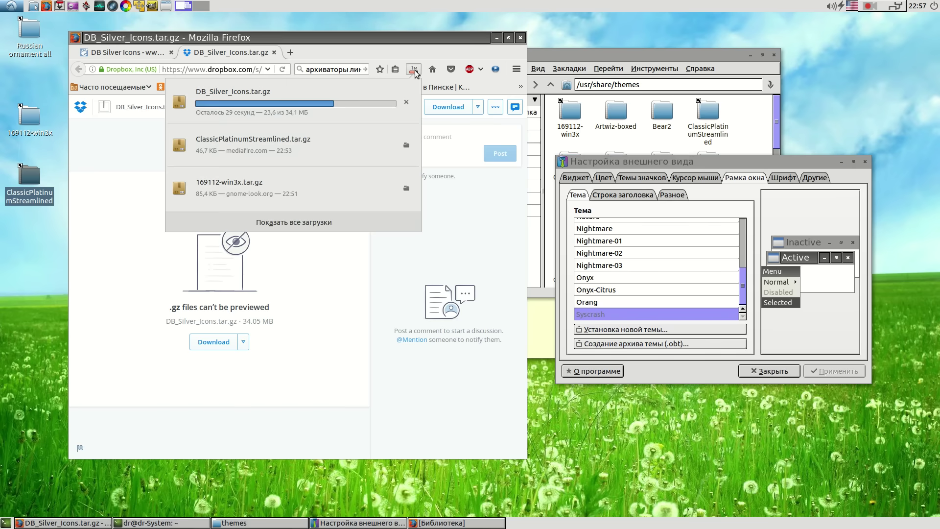
pyautogui.click(675, 39)
# Switch to the file manager window showing the themes folder and go to /usr/share.
pyautogui.click(642, 54)
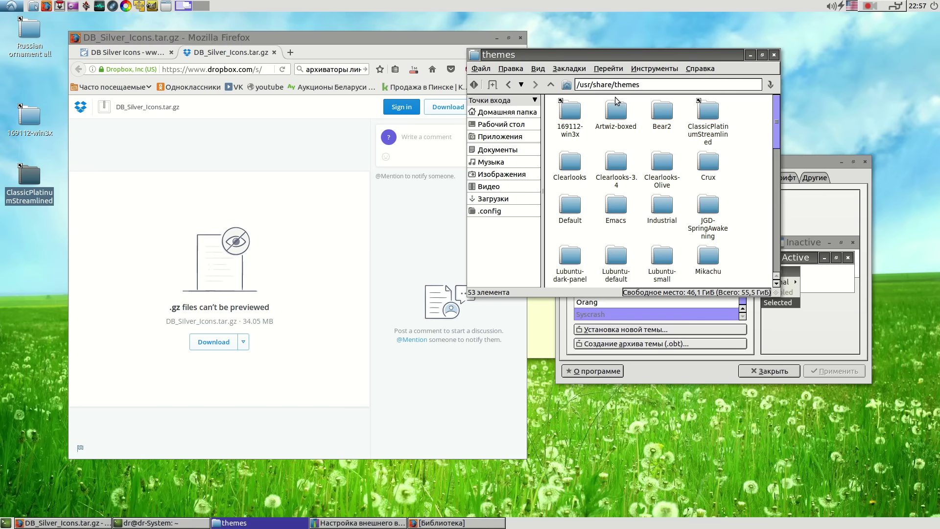
pyautogui.moveTo(642, 86); pyautogui.dragTo(612, 85)
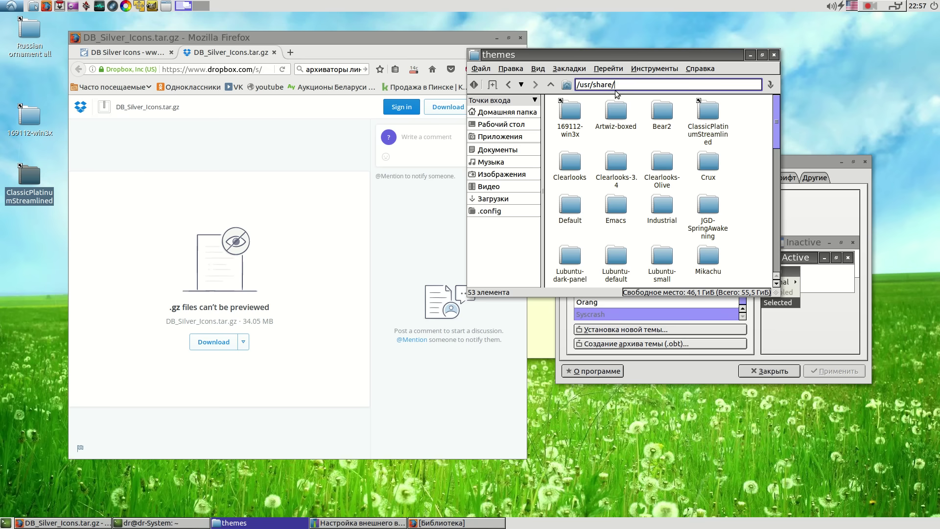
pyautogui.press('Return')
# Look through the /usr/share folder listing for the icons folder, enlarging the file manager window to show more items.
pyautogui.scroll(-6, 682, 169)
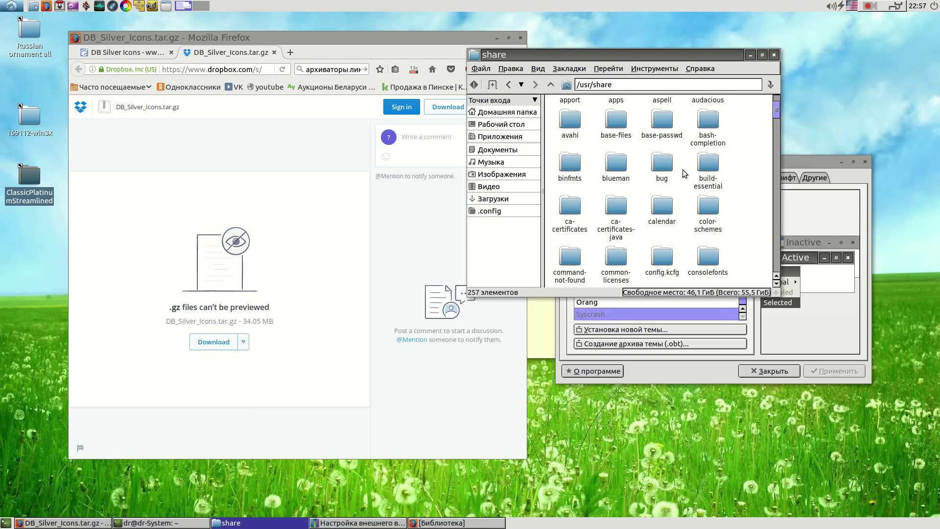
pyautogui.scroll(-15, 699, 199)
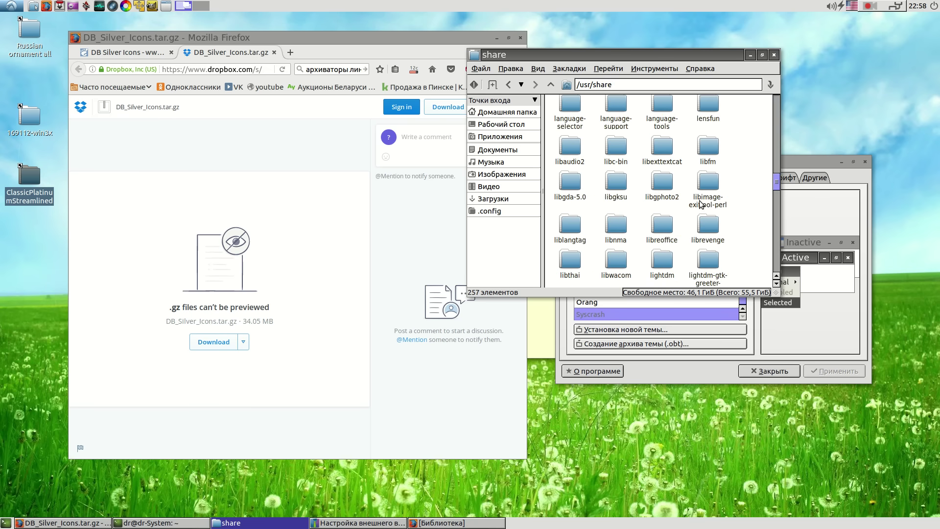
pyautogui.scroll(-5, 690, 195)
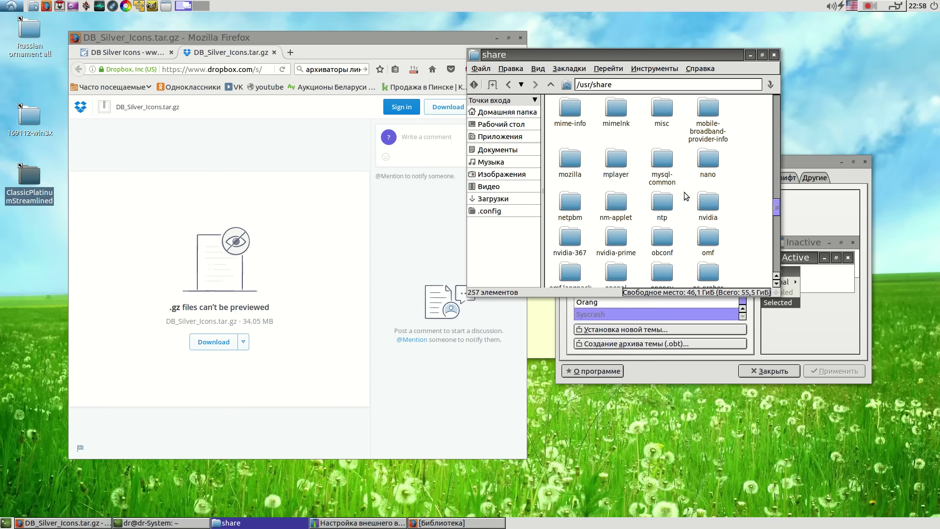
pyautogui.scroll(-10, 686, 195)
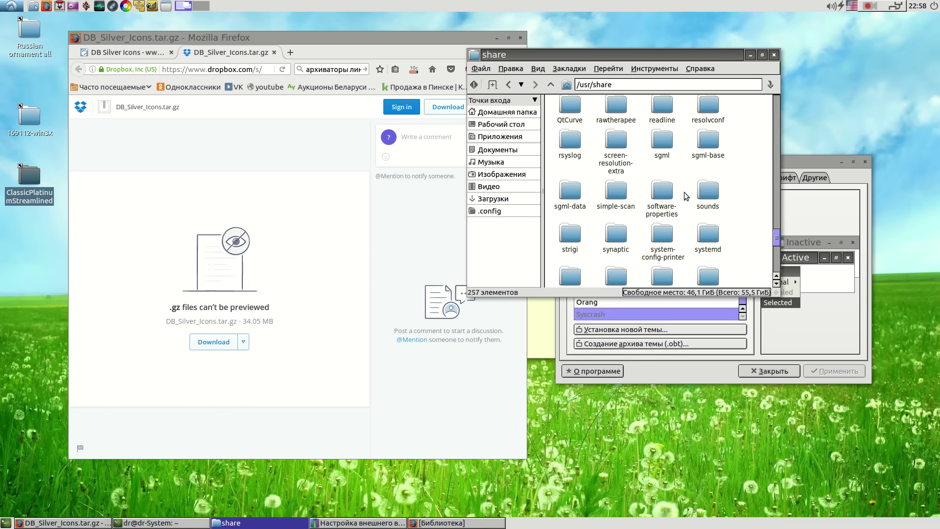
pyautogui.scroll(-10, 684, 193)
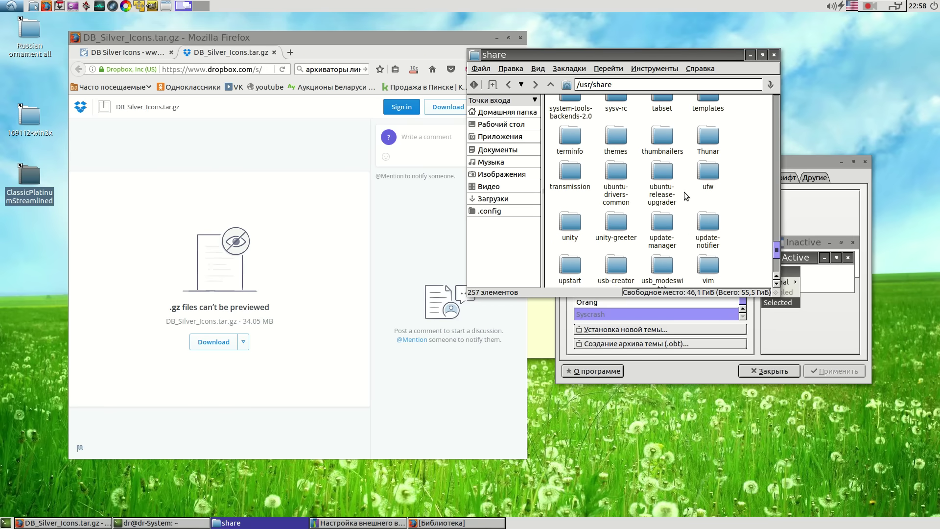
pyautogui.scroll(-5, 683, 192)
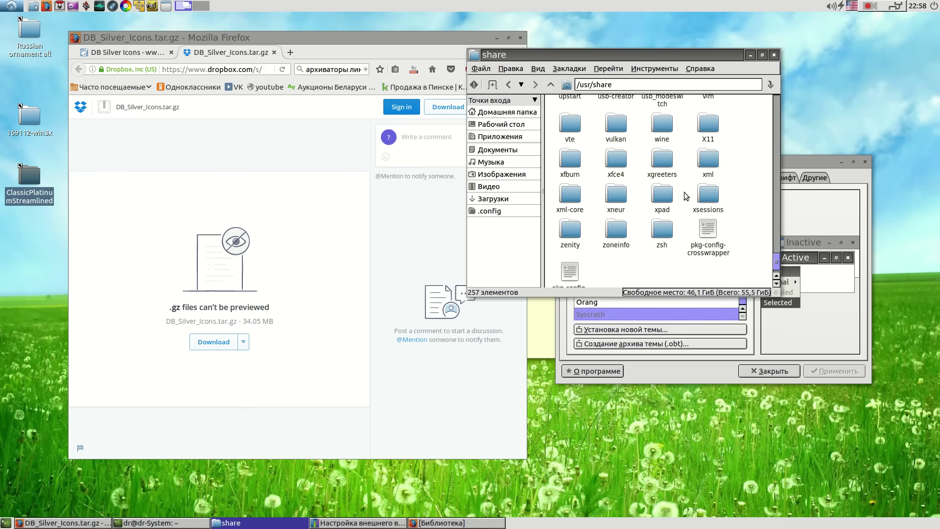
pyautogui.scroll(6, 683, 192)
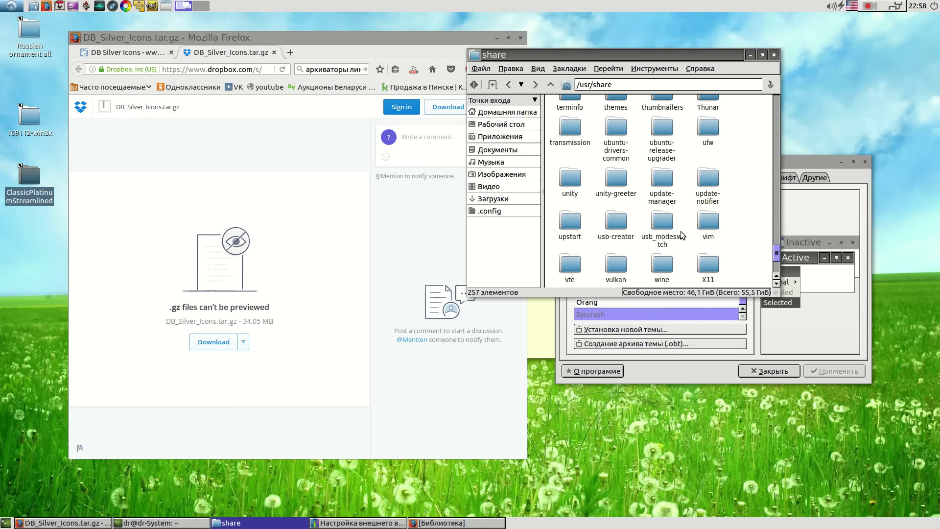
pyautogui.scroll(3, 681, 231)
pyautogui.scroll(3, 677, 231)
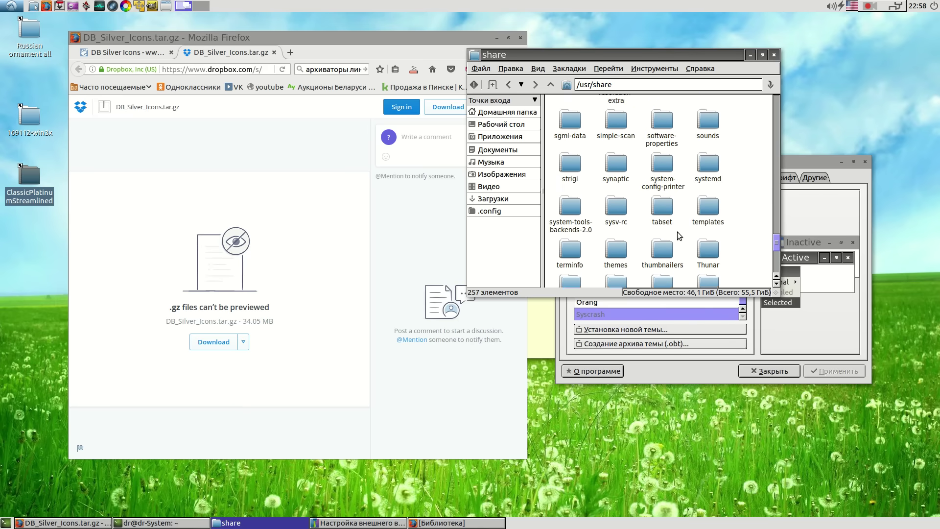
pyautogui.scroll(3, 677, 231)
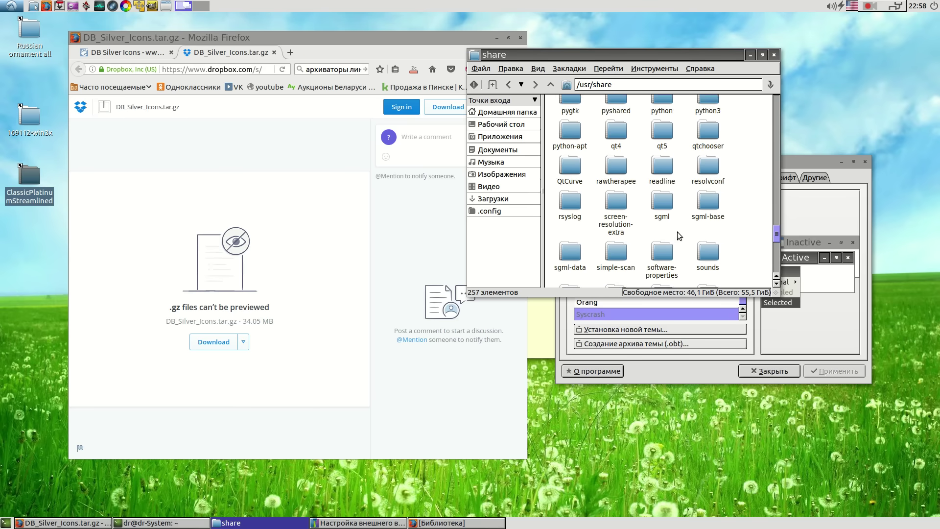
pyautogui.scroll(3, 678, 231)
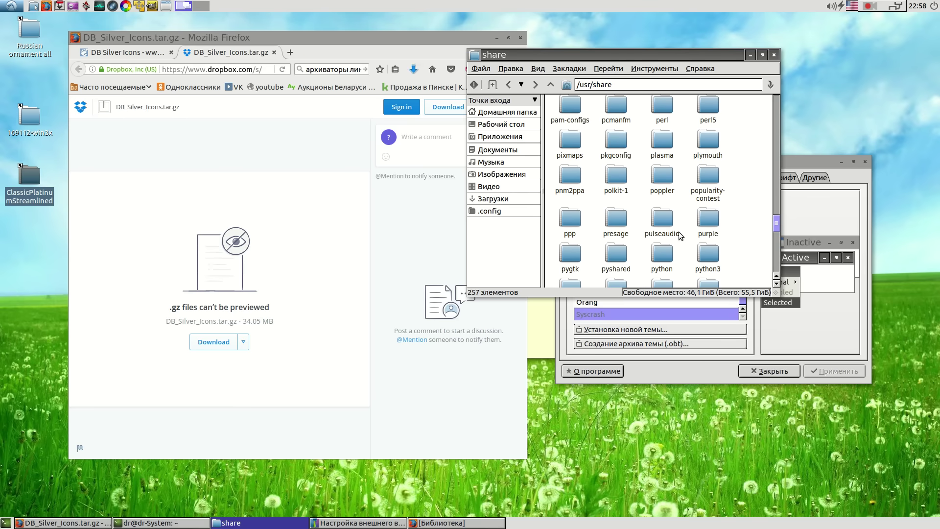
pyautogui.moveTo(773, 286); pyautogui.dragTo(873, 468)
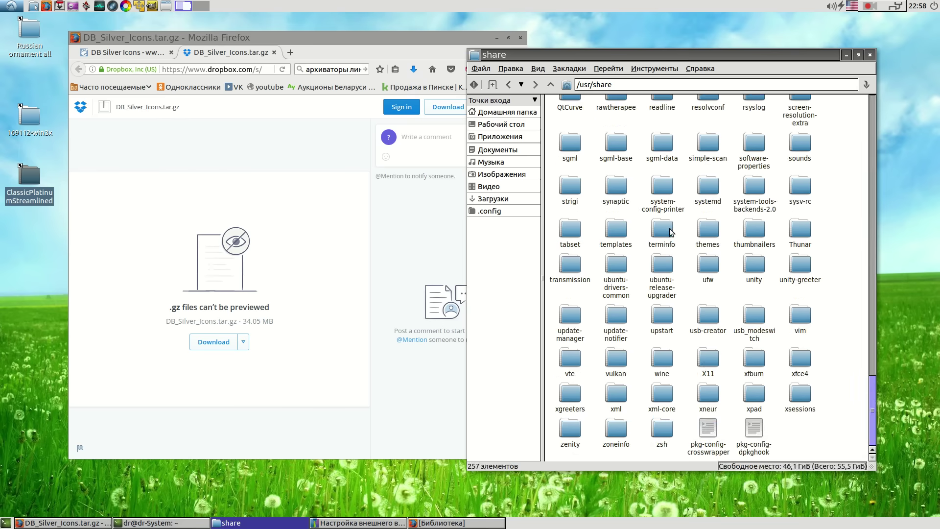
pyautogui.scroll(3, 674, 254)
pyautogui.scroll(4, 674, 254)
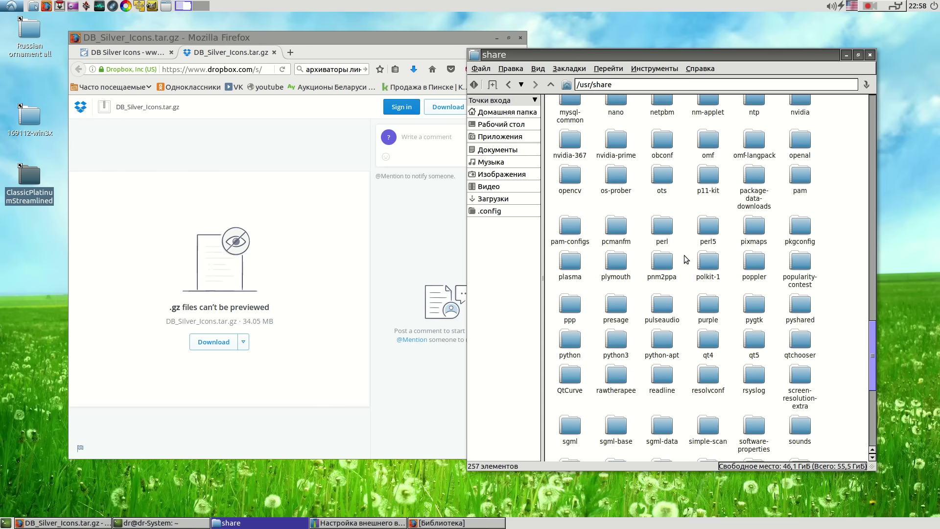
pyautogui.scroll(4, 683, 254)
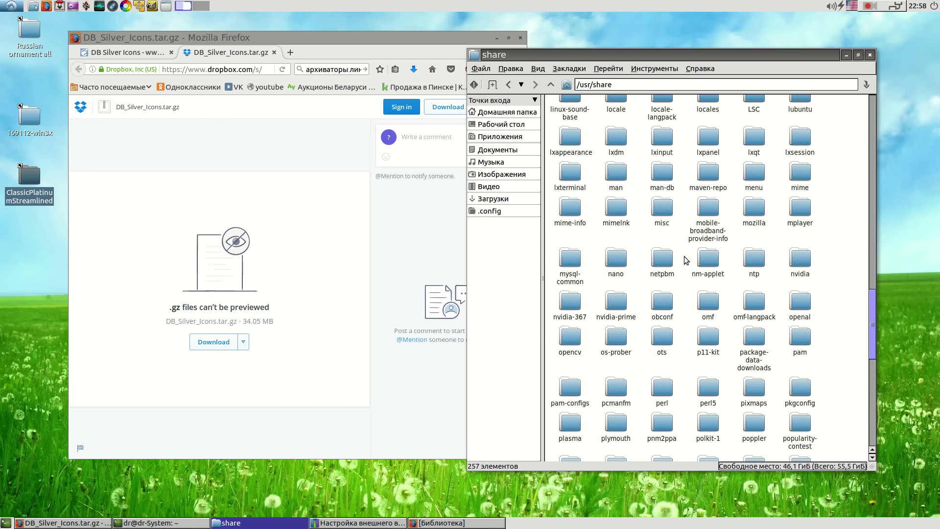
pyautogui.scroll(1, 629, 105)
# Go to /usr/share/icons by its path and move the file manager window aside from the browser.
pyautogui.click(627, 84)
pyautogui.write('/i')
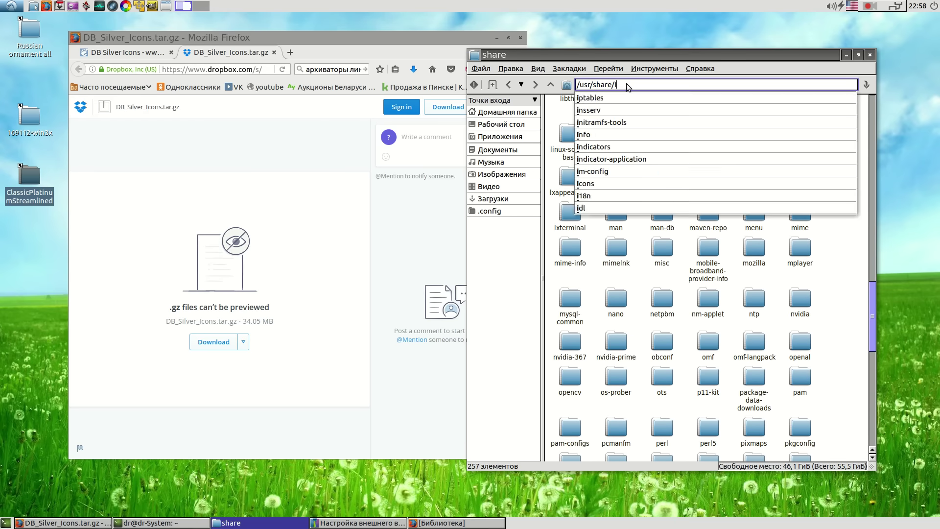
pyautogui.write('cons')
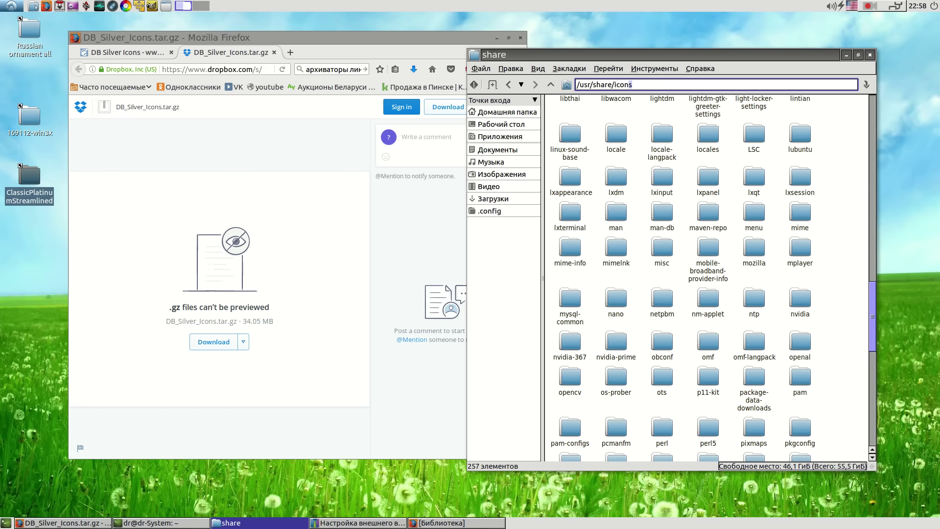
pyautogui.press('Return')
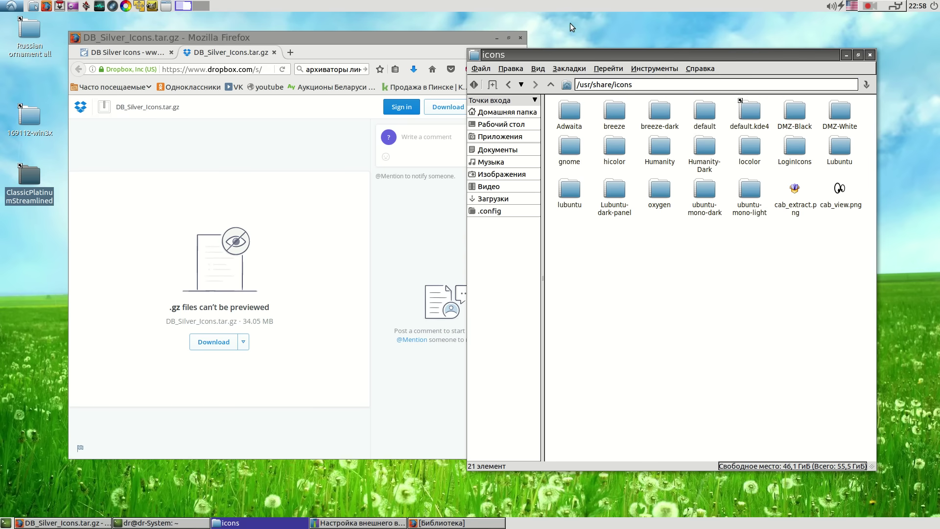
pyautogui.moveTo(578, 54); pyautogui.dragTo(620, 68)
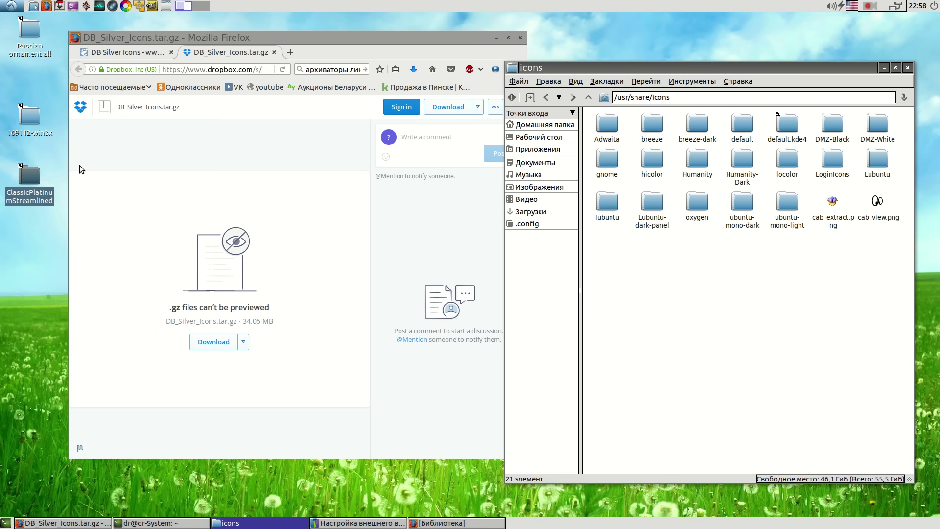
# Open the downloads folder from the browser's recent downloads and open DB_Silver_Icons.tar.gz in Ark.
pyautogui.click(413, 69)
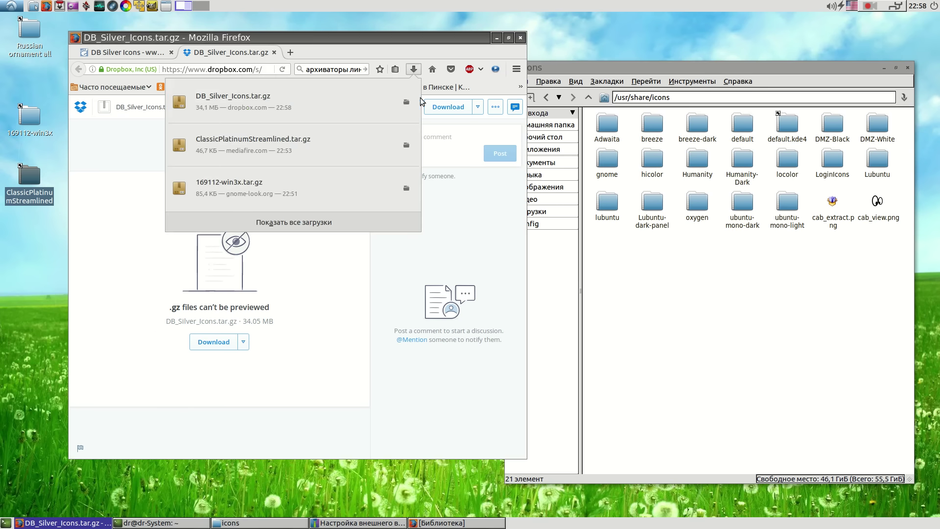
pyautogui.click(406, 145)
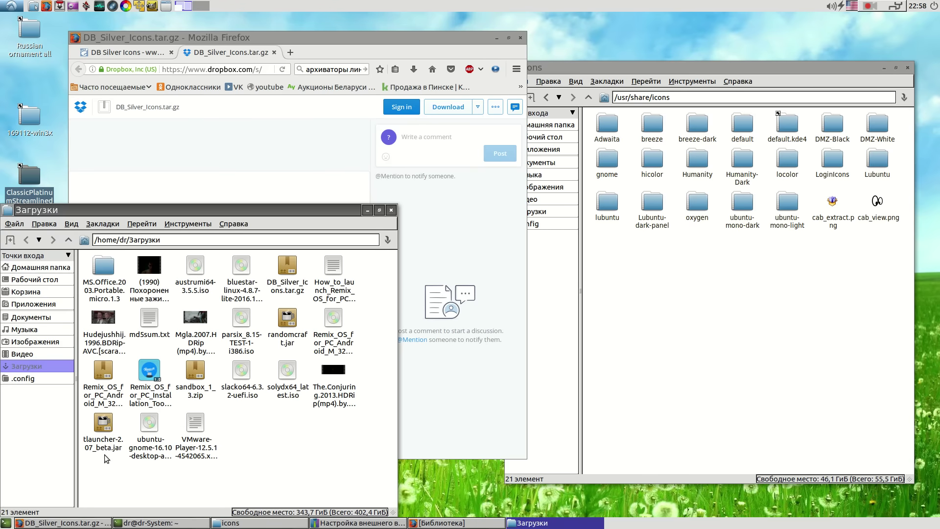
pyautogui.doubleClick(287, 284)
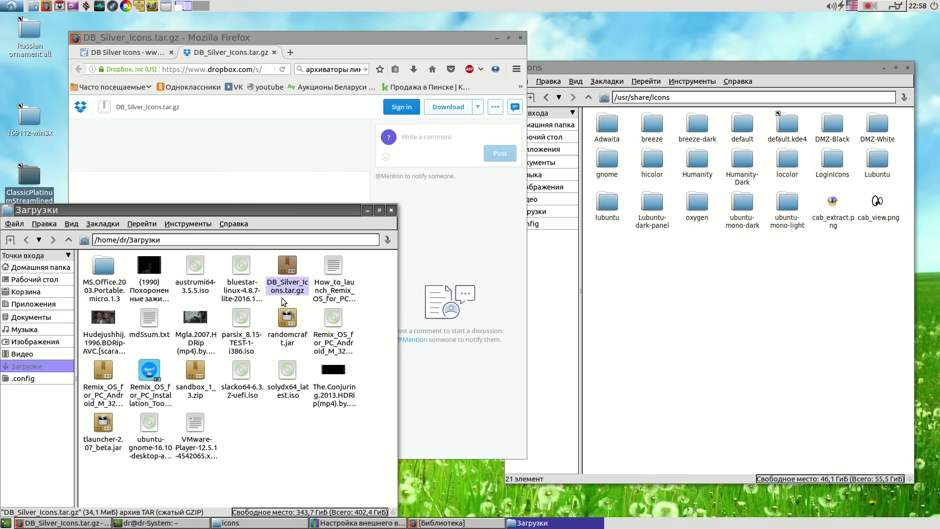
pyautogui.moveTo(209, 22); pyautogui.dragTo(304, 51)
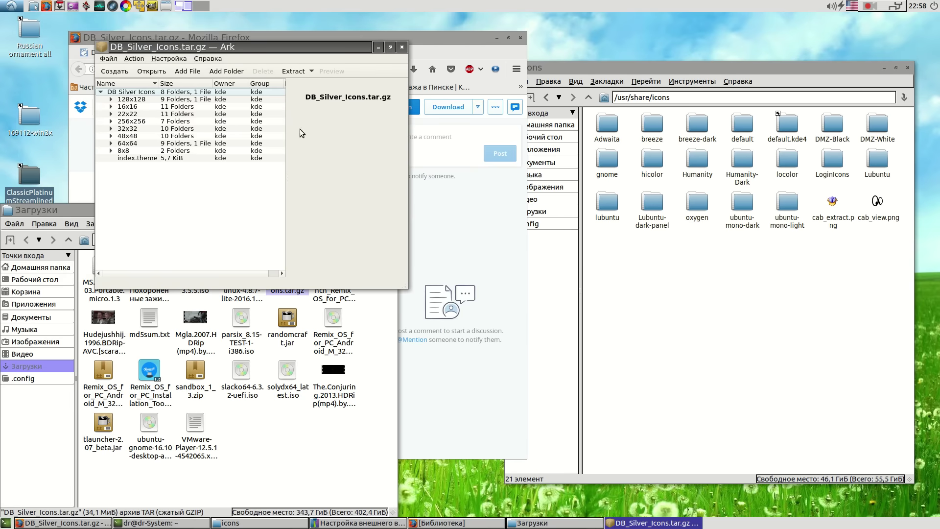
# Quick-extract the DB_Silver_Icons.tar.gz archive to the home folder and close the archive window.
pyautogui.click(312, 71)
pyautogui.click(307, 105)
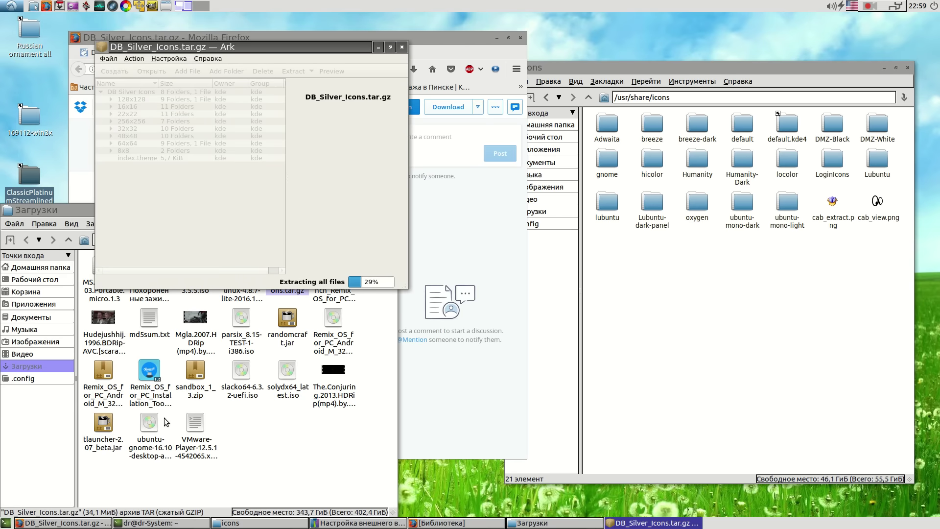
pyautogui.click(401, 47)
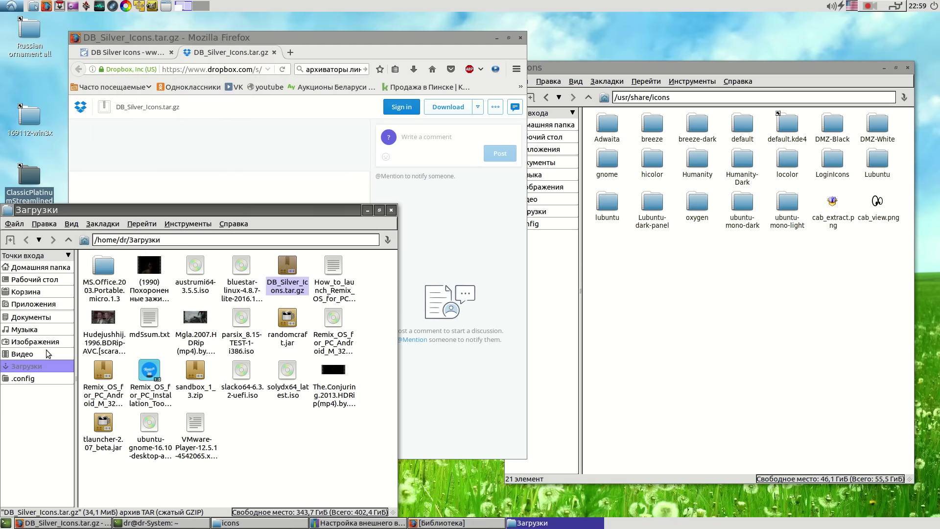
# Copy the DB Silver Icons folder from the home folder into /usr/share/icons and open the original folder.
pyautogui.click(15, 268)
pyautogui.moveTo(198, 280); pyautogui.dragTo(707, 308)
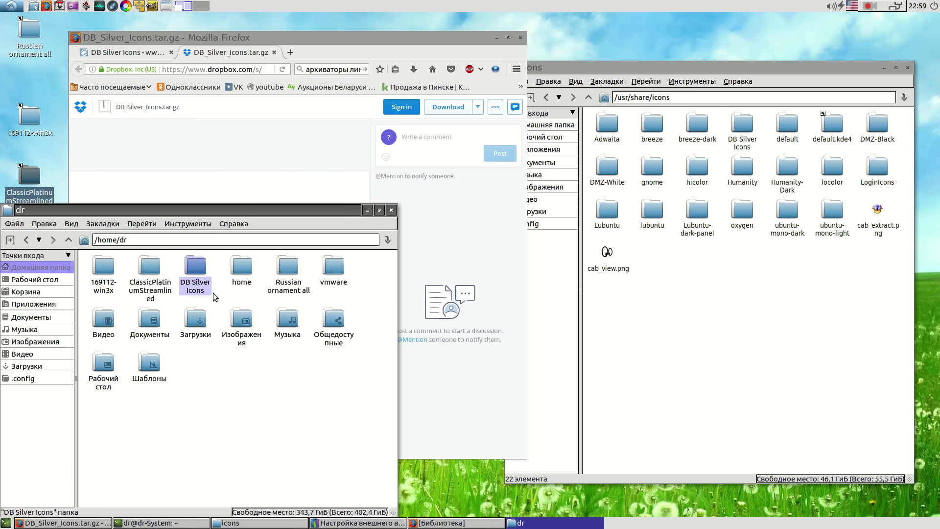
pyautogui.doubleClick(202, 285)
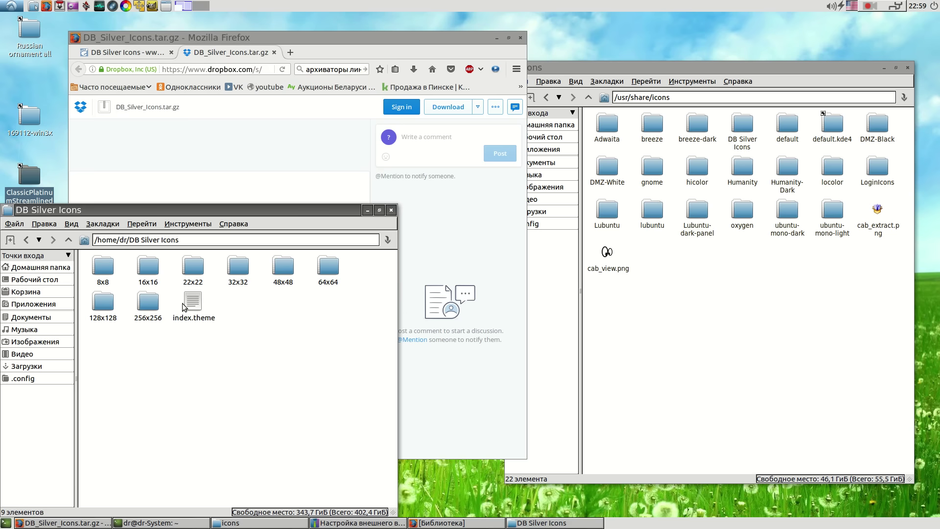
# Minimize the DB Silver Icons folder window, look through the icon themes in the appearance settings, and close the settings.
pyautogui.click(367, 210)
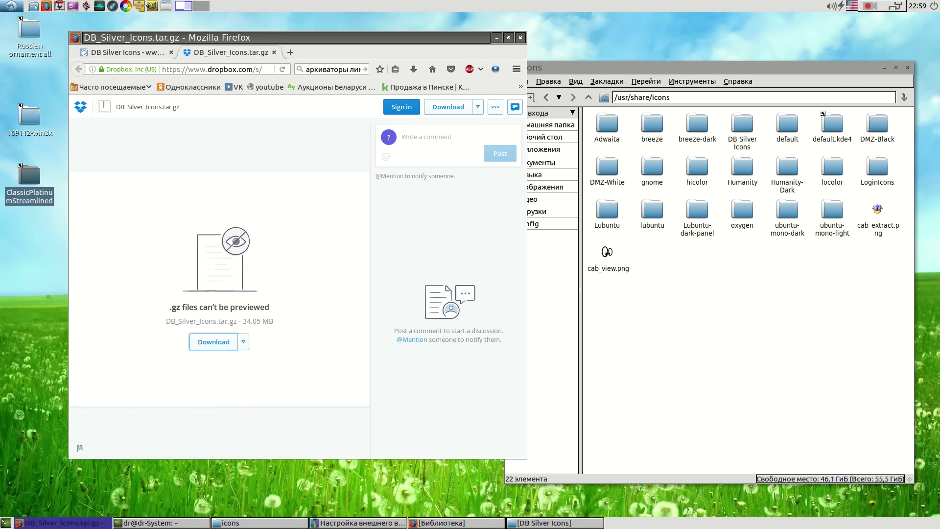
pyautogui.click(358, 522)
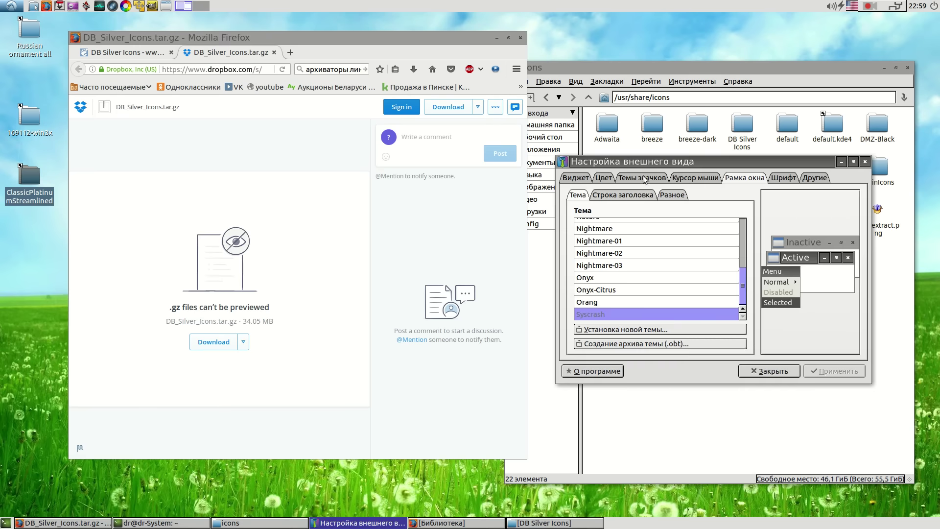
pyautogui.click(644, 178)
pyautogui.scroll(-2, 644, 238)
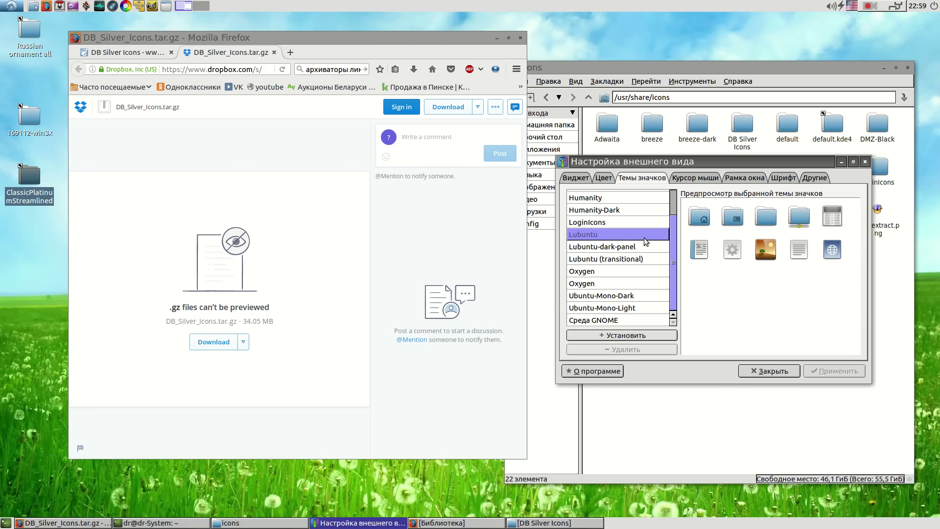
pyautogui.scroll(2, 643, 236)
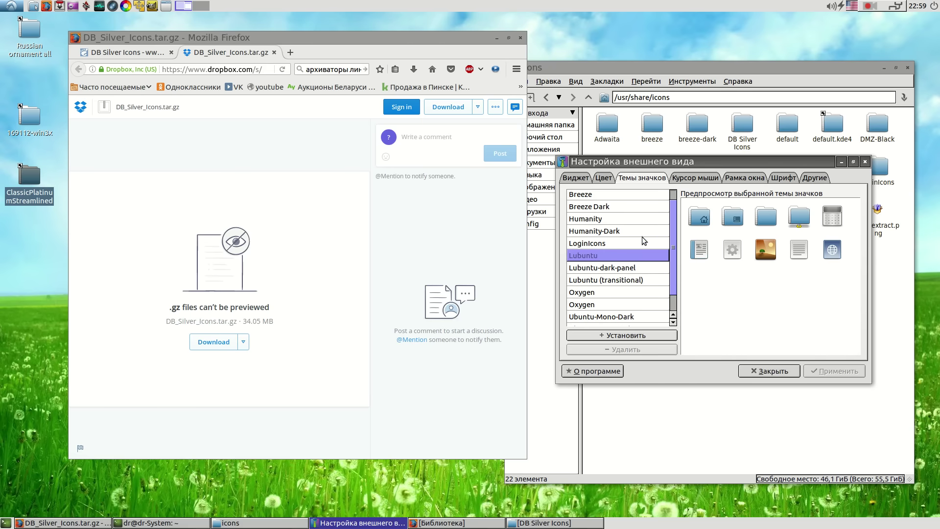
pyautogui.click(864, 163)
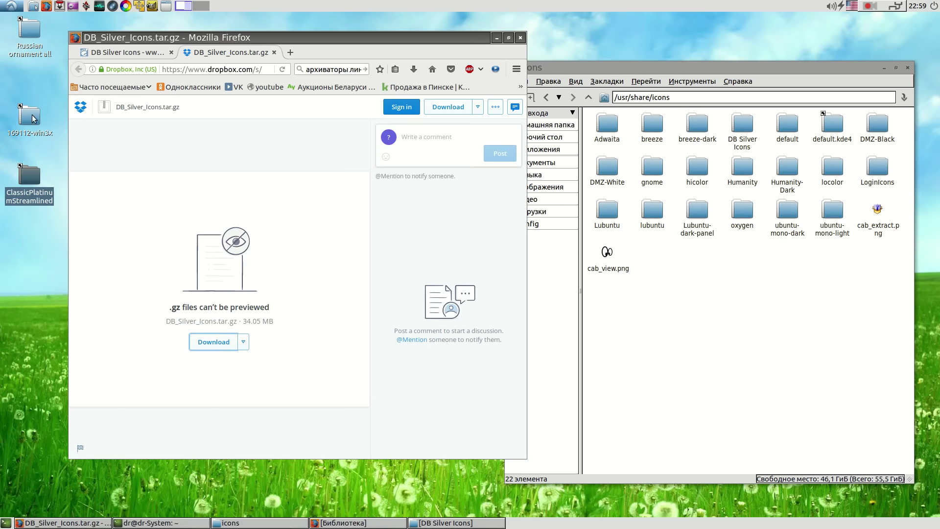
# Reopen the appearance settings (Настройка внешнего вида) and move the window up over the browser.
pyautogui.click(11, 6)
pyautogui.moveTo(52, 129)
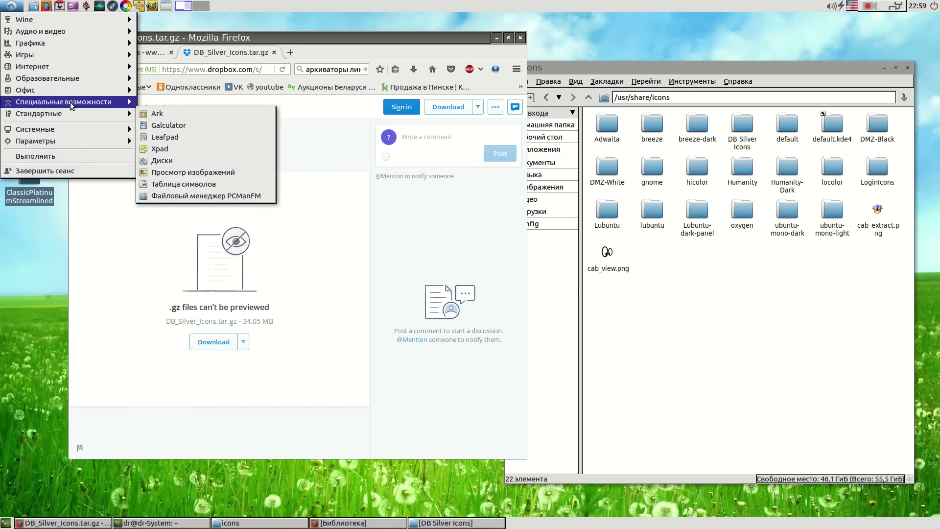
pyautogui.moveTo(72, 81)
pyautogui.moveTo(84, 145)
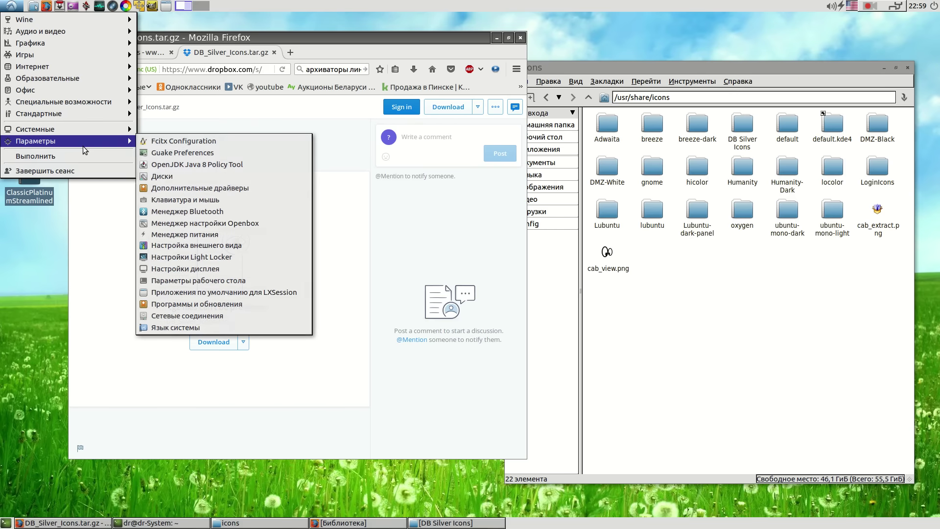
pyautogui.click(224, 245)
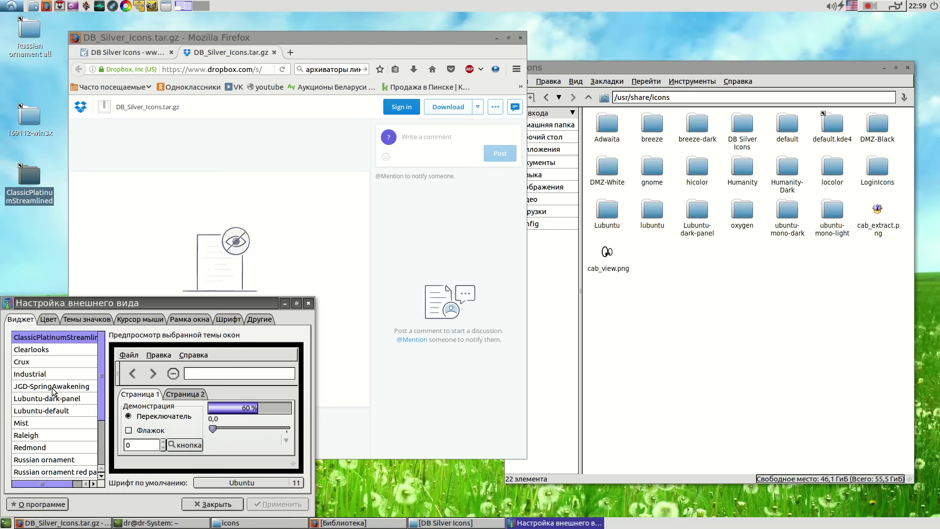
pyautogui.moveTo(58, 303); pyautogui.dragTo(241, 144)
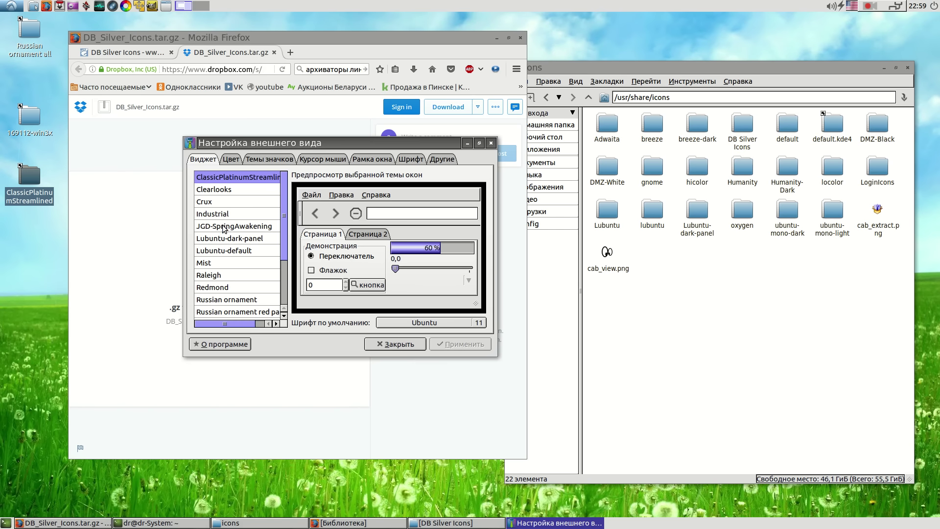
# Preview the JGD-SpringAwakening widget theme, reselect ClassicPlatinumStreamlined, and apply the DB Silver icon theme.
pyautogui.click(224, 226)
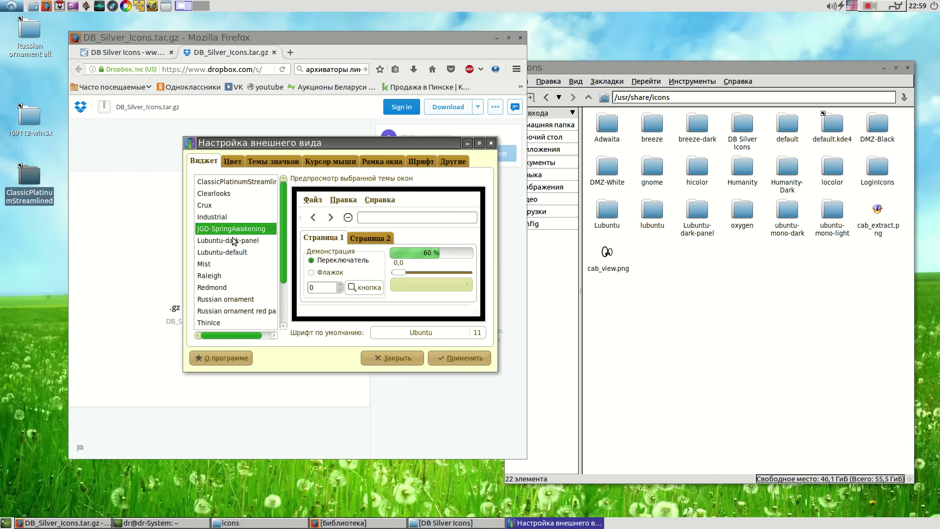
pyautogui.click(226, 181)
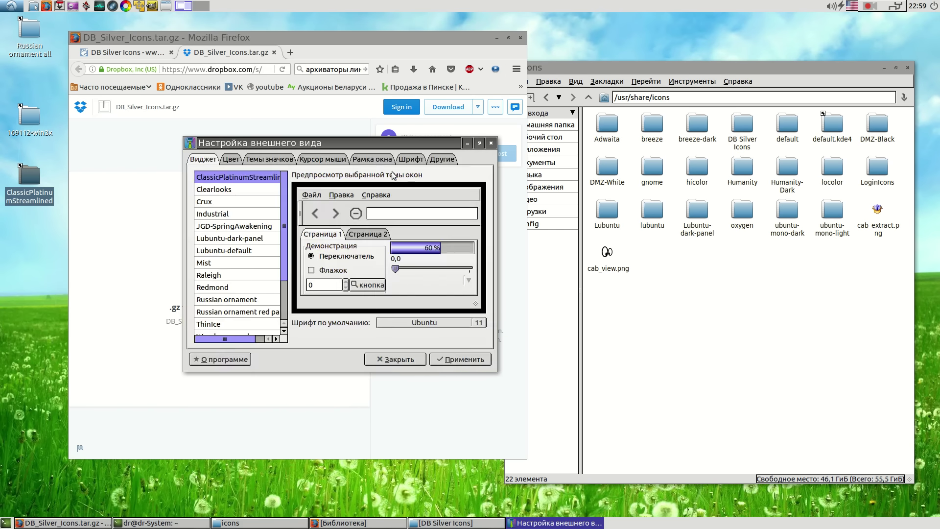
pyautogui.click(271, 159)
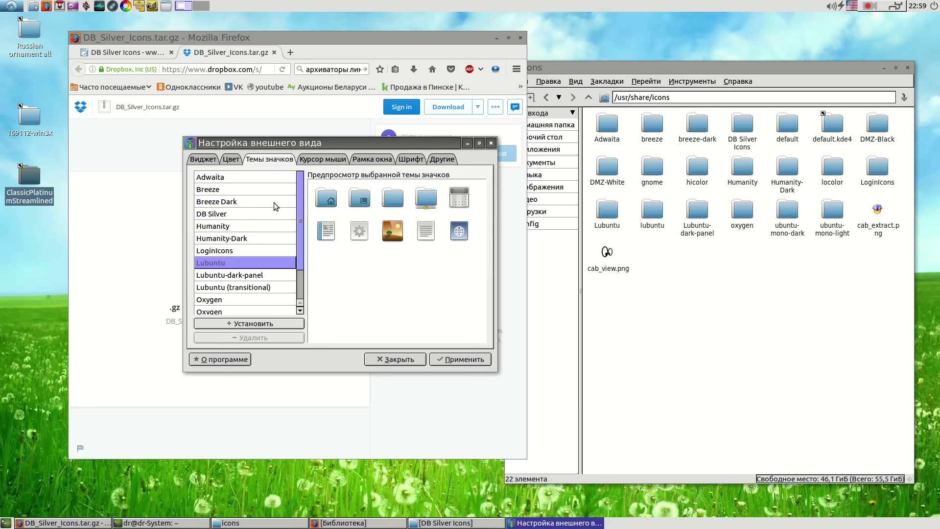
pyautogui.click(238, 214)
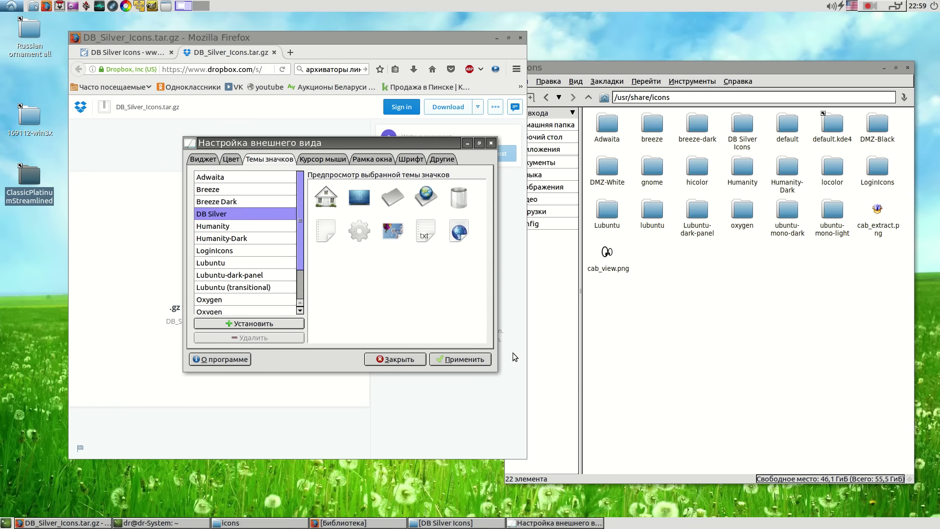
pyautogui.click(463, 360)
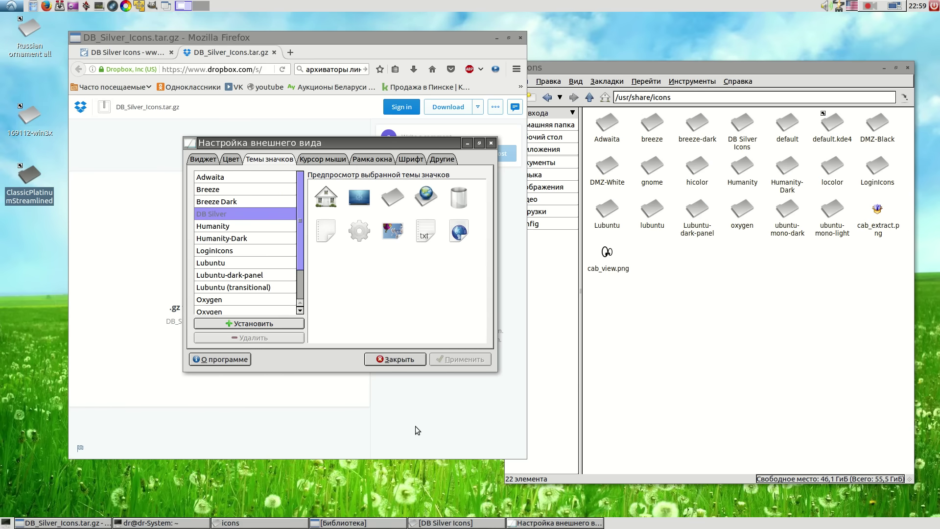
# Restore the DB Silver Icons folder window, move it aside, and examine the new icons in it and in the applications menu.
pyautogui.click(431, 523)
pyautogui.moveTo(192, 215); pyautogui.dragTo(306, 181)
pyautogui.click(11, 5)
pyautogui.moveTo(38, 48)
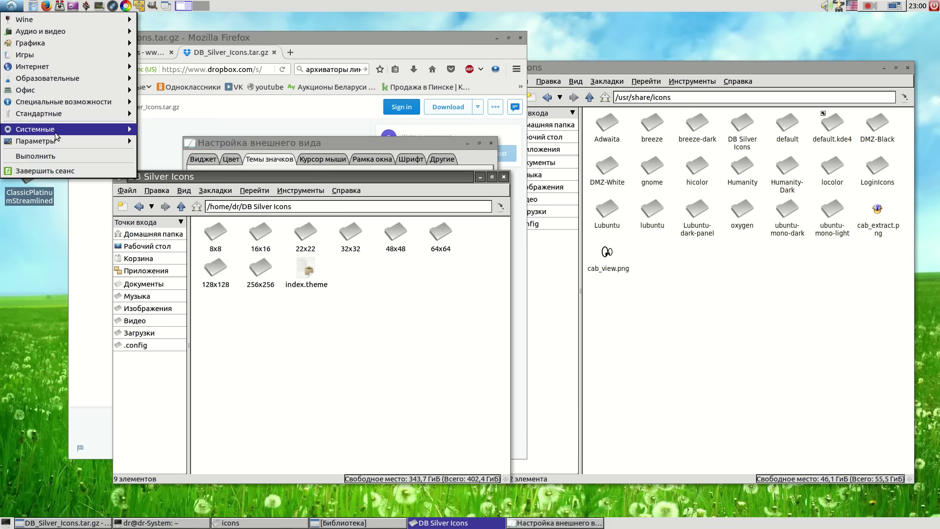
pyautogui.moveTo(52, 127)
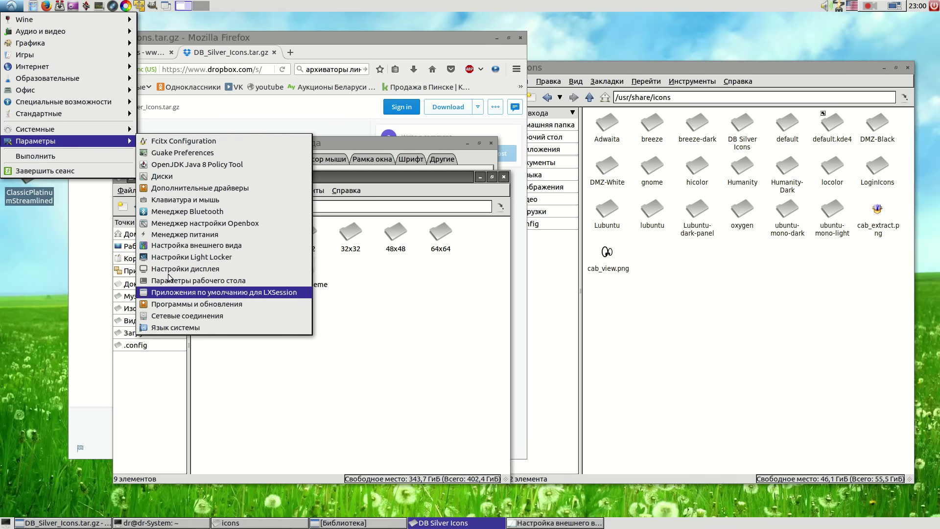
pyautogui.click(36, 296)
pyautogui.moveTo(238, 175); pyautogui.dragTo(302, 156)
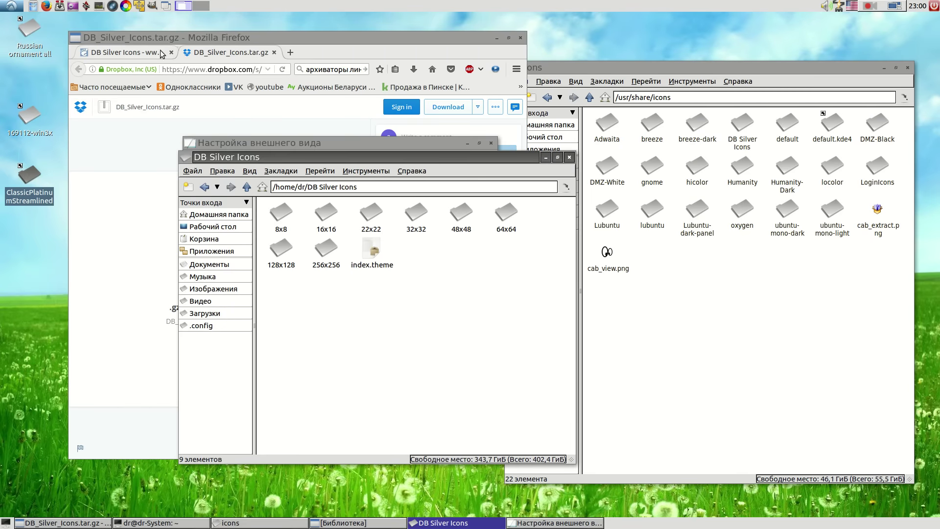
# Return to the gnome-look.org icon themes list and view the page of the SimplyGrey -n tested on mint theme.
pyautogui.click(142, 52)
pyautogui.click(79, 69)
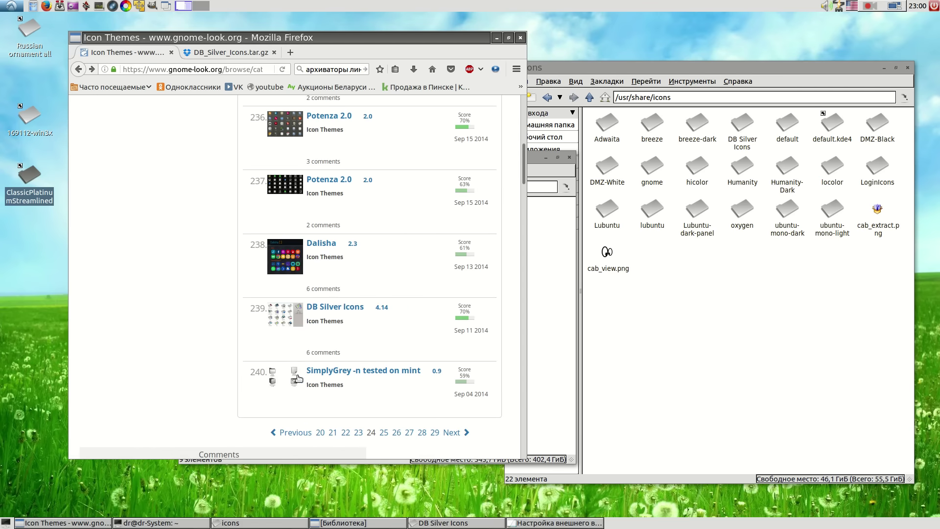
pyautogui.click(335, 307)
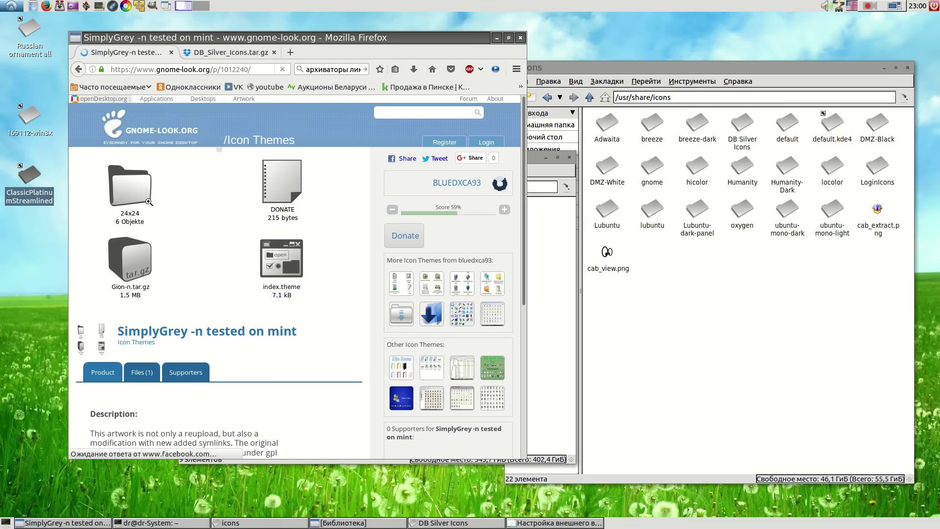
pyautogui.click(78, 72)
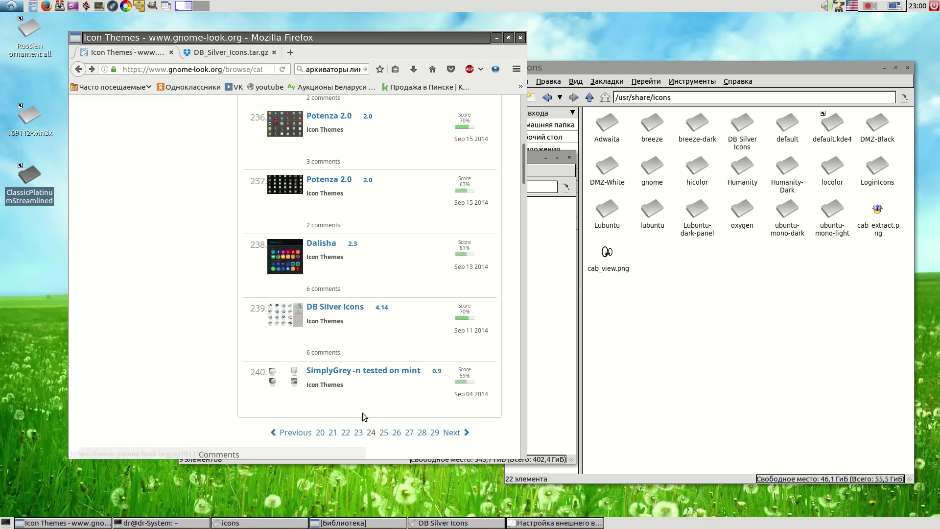
# Browse page 28 of the icon themes list and view the Best-Of-Mac and Best-Of-Win theme pages.
pyautogui.click(422, 433)
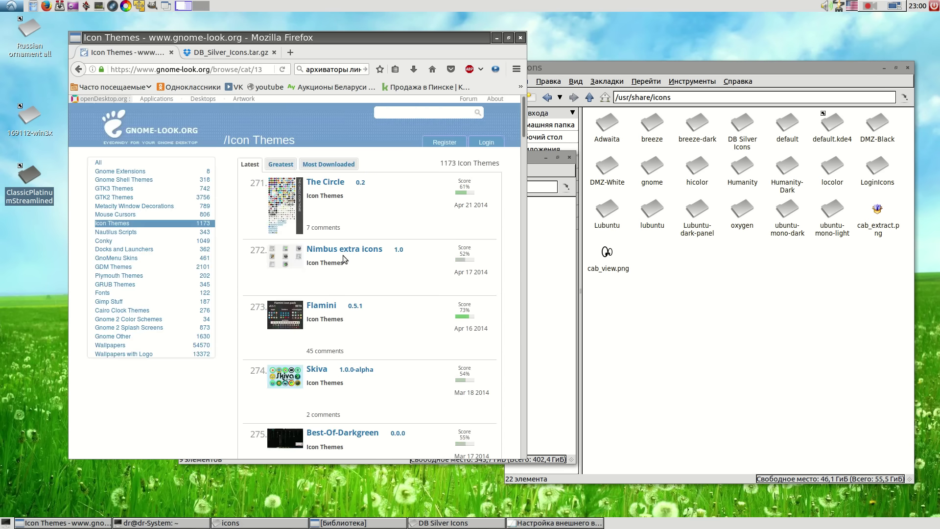
pyautogui.scroll(-5, 342, 255)
pyautogui.scroll(-1, 345, 264)
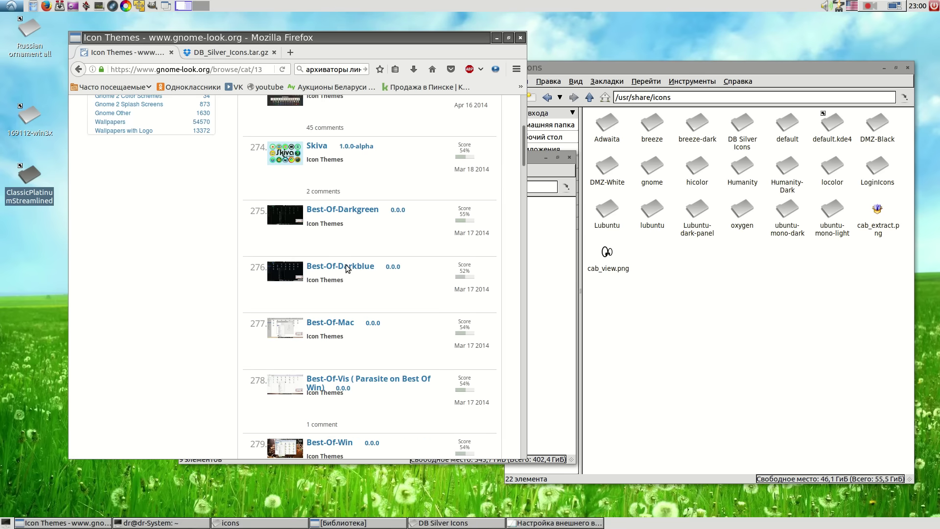
pyautogui.scroll(-1, 320, 251)
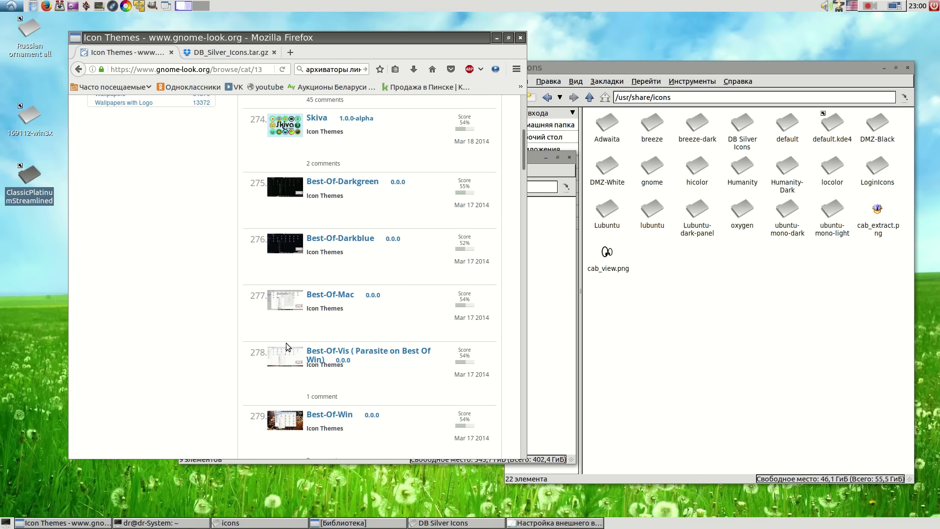
pyautogui.click(286, 305)
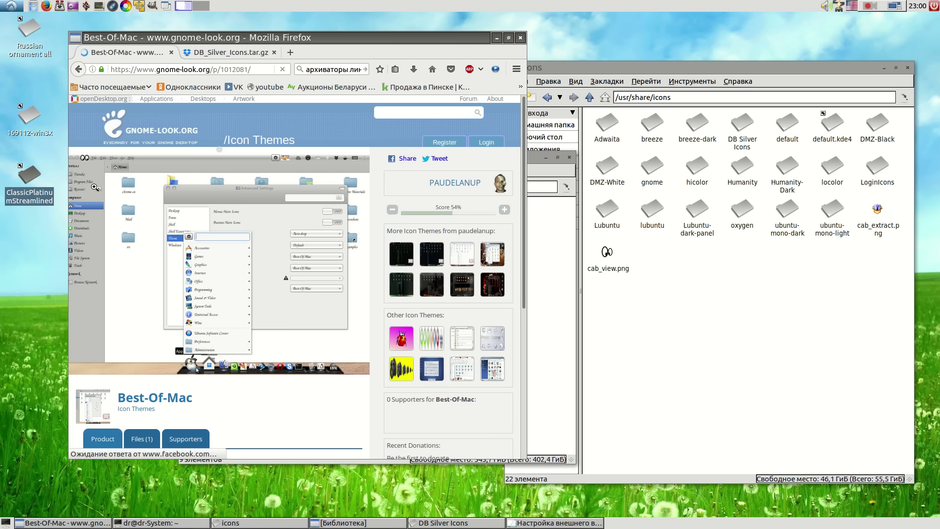
pyautogui.click(79, 70)
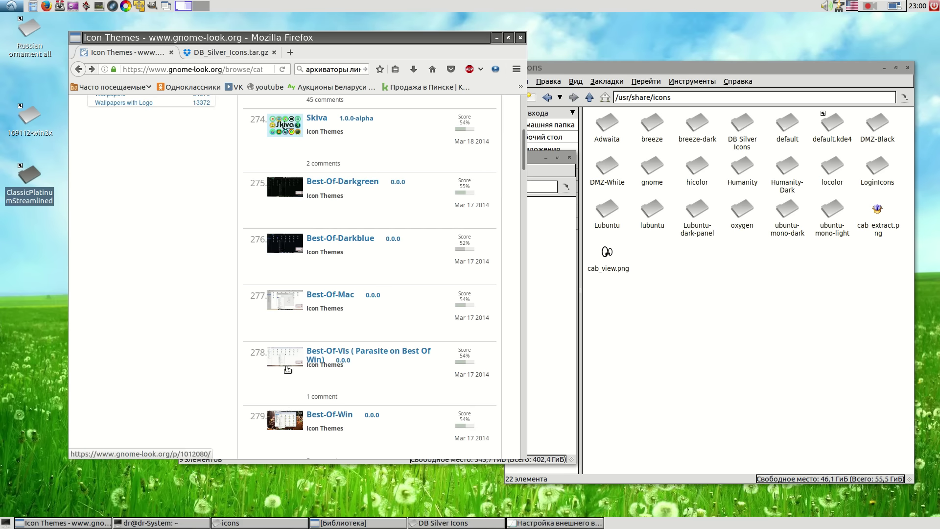
pyautogui.click(291, 417)
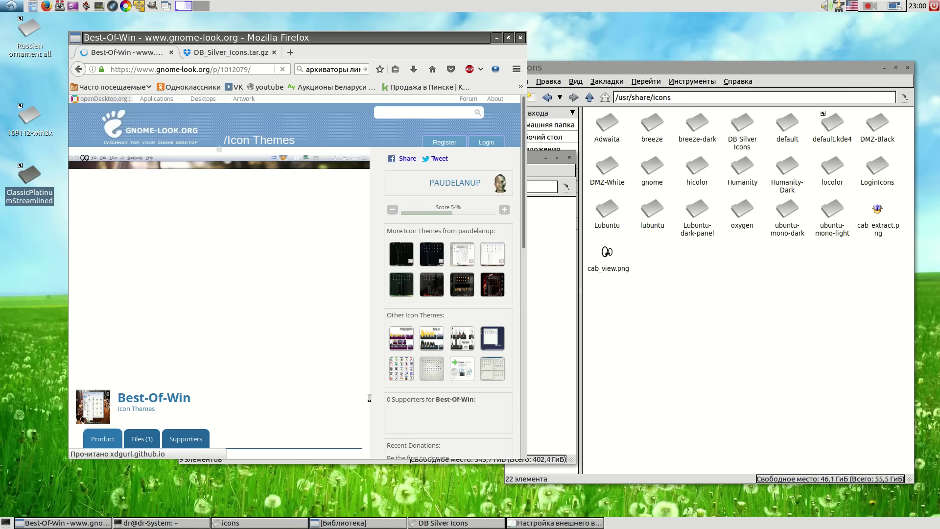
pyautogui.click(79, 69)
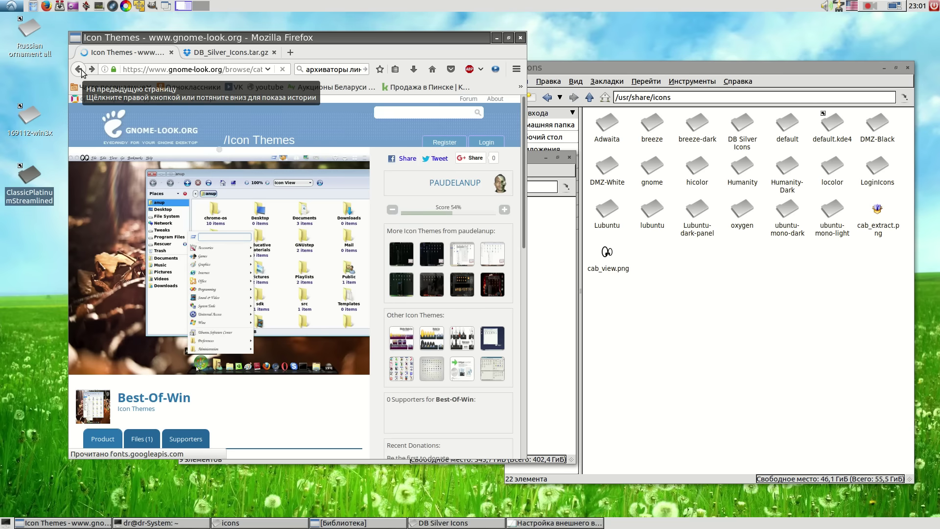
# Go to page 32 of the icon themes list and open the Classic95 theme page.
pyautogui.scroll(-3, 224, 252)
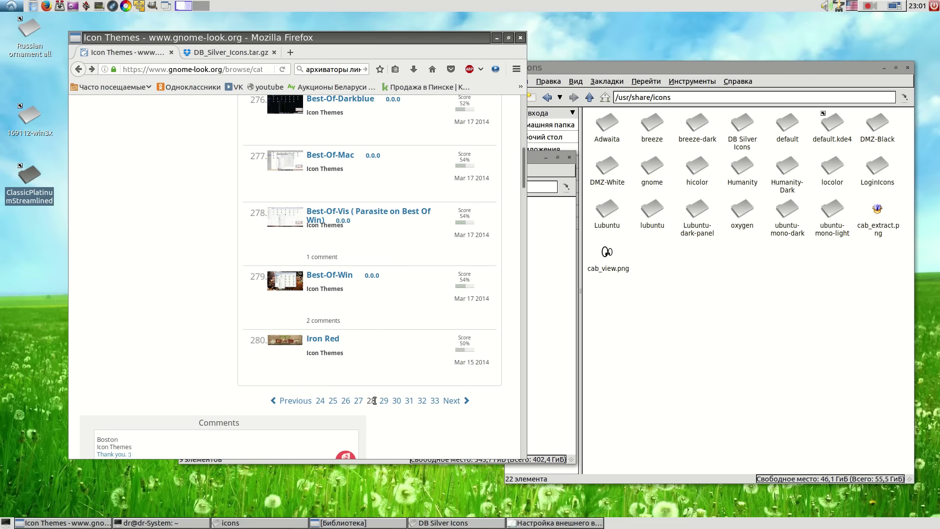
pyautogui.click(422, 401)
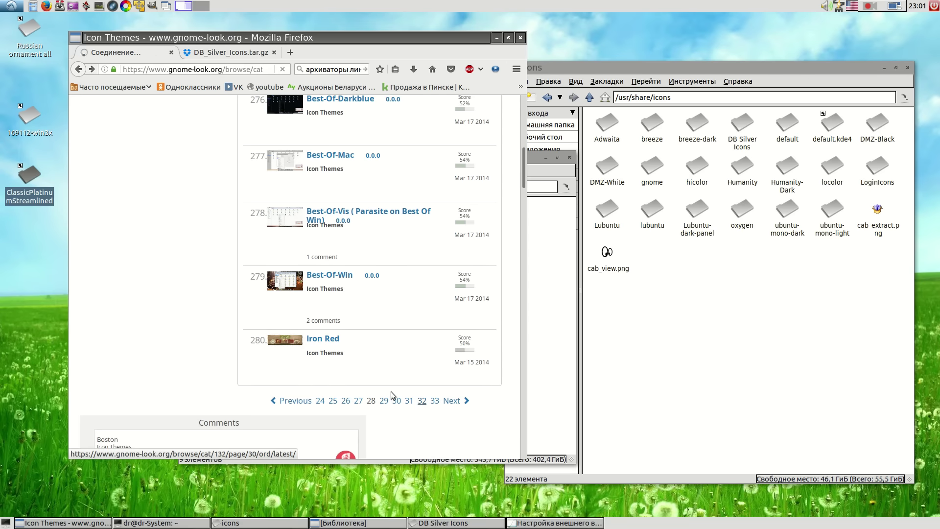
pyautogui.click(394, 400)
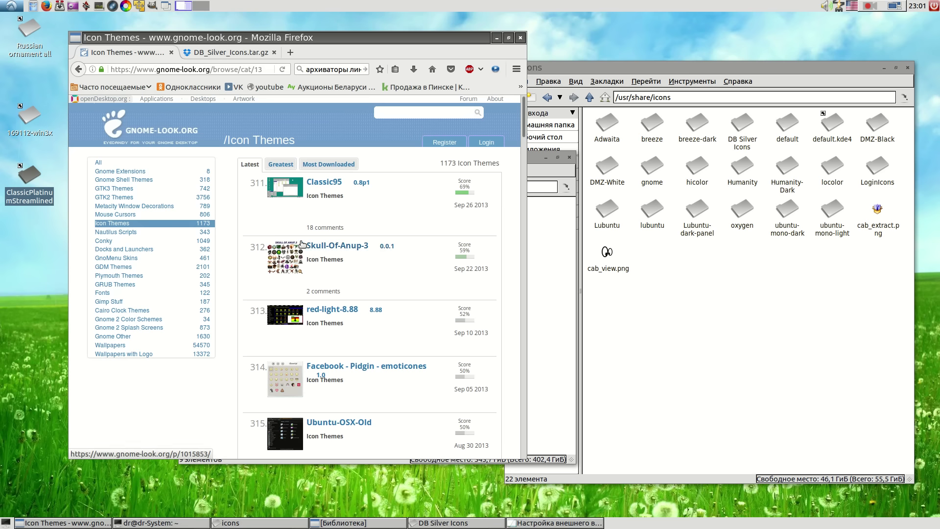
pyautogui.click(288, 186)
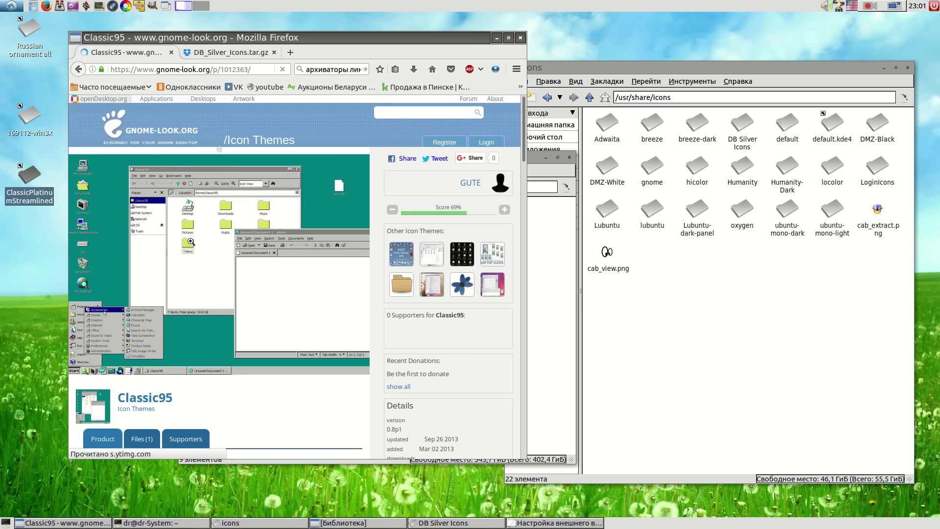
# Open the external link for Classic95-0.8p1.tar.gz from the Classic95 theme's files.
pyautogui.scroll(-4, 147, 327)
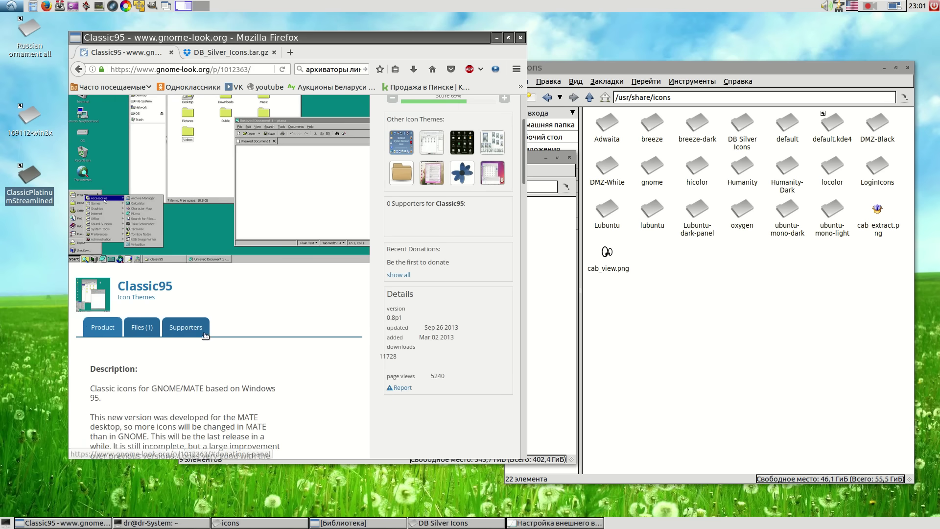
pyautogui.click(126, 328)
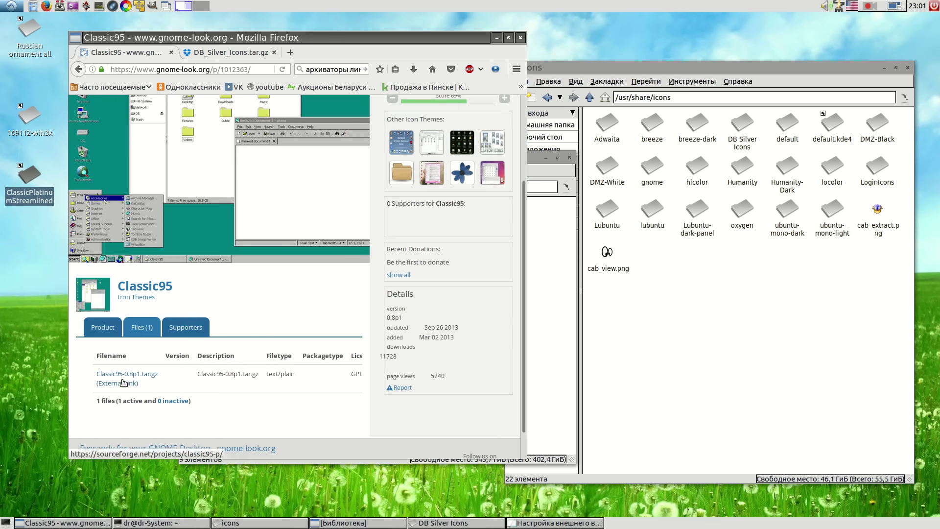
pyautogui.click(132, 385)
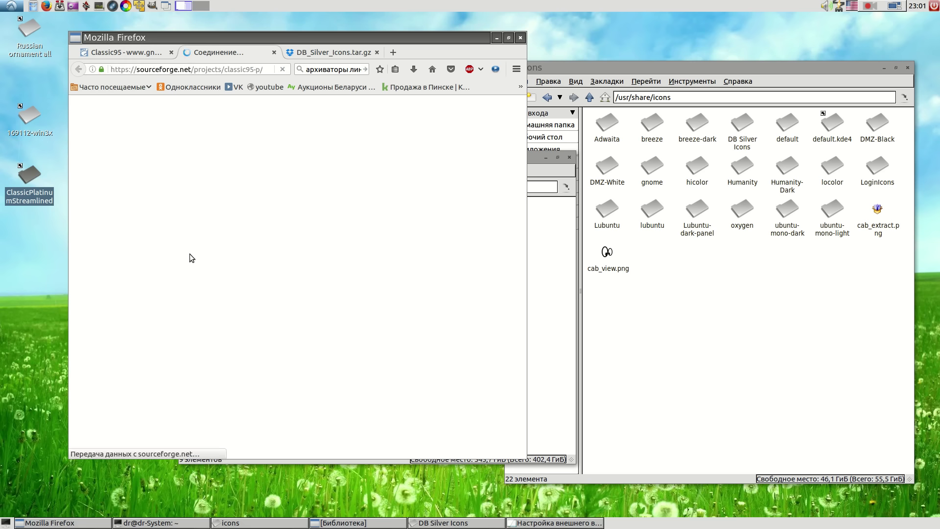
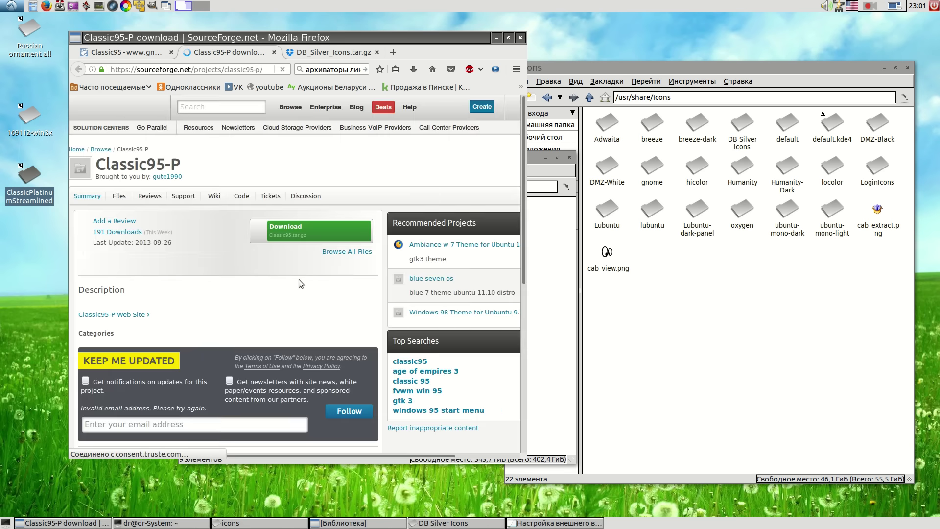
# Start the download of Classic95.tar.gz from the Classic95-P project page on SourceForge.
pyautogui.click(287, 236)
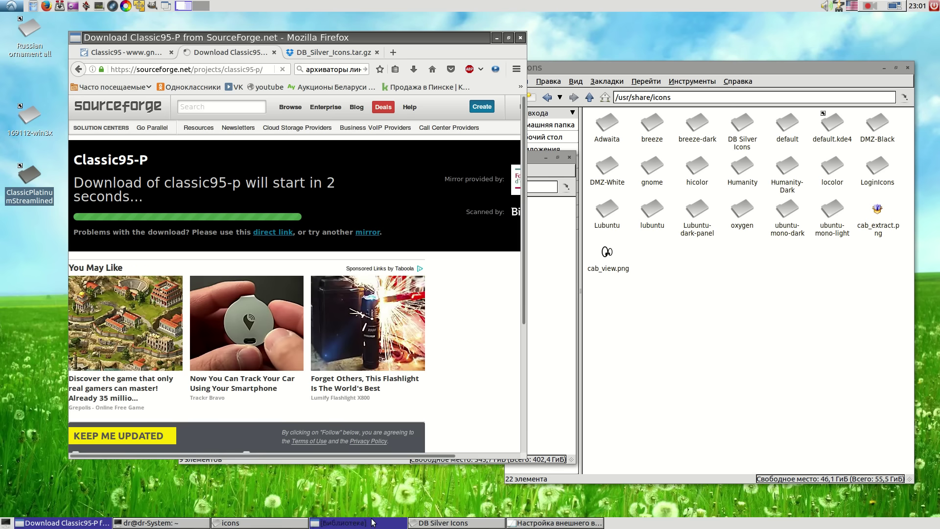
# Switch to the appearance settings, choose the GNOME icon theme and the Redmond widget theme, and apply them.
pyautogui.click(529, 523)
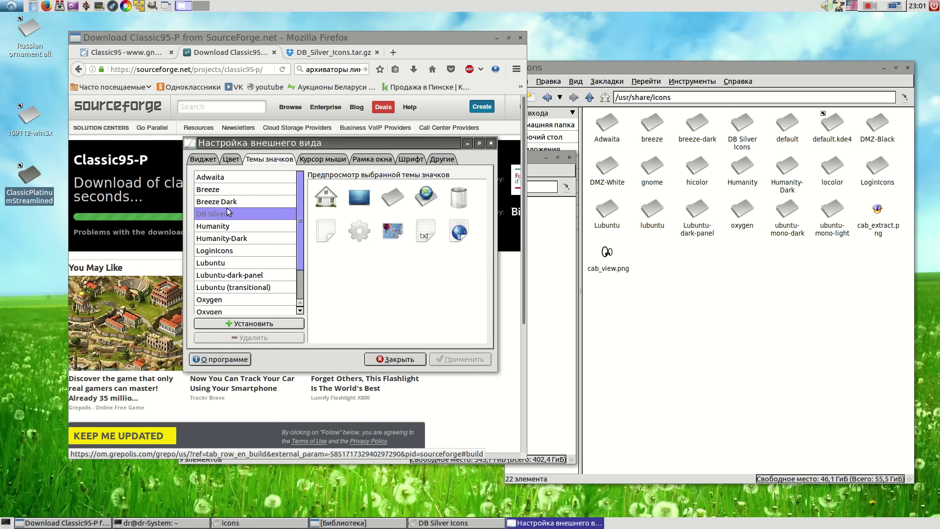
pyautogui.scroll(-2, 281, 241)
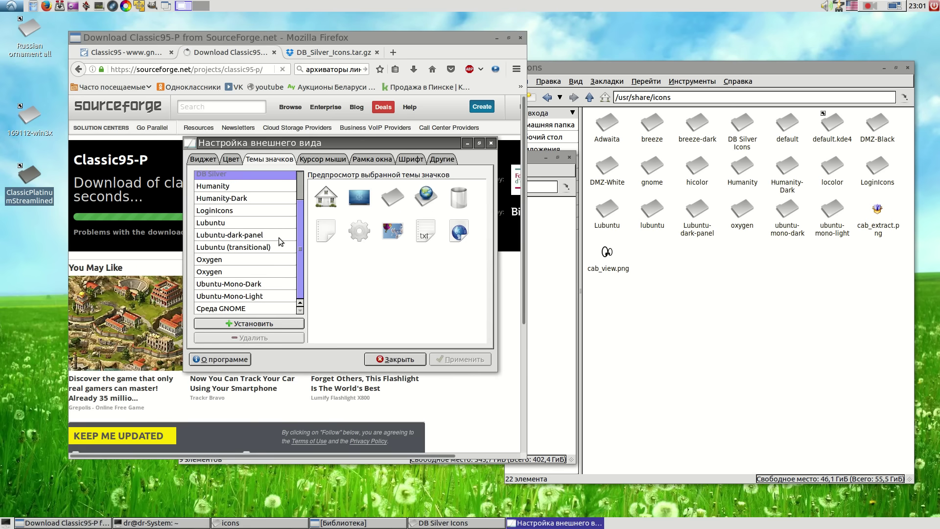
pyautogui.click(218, 309)
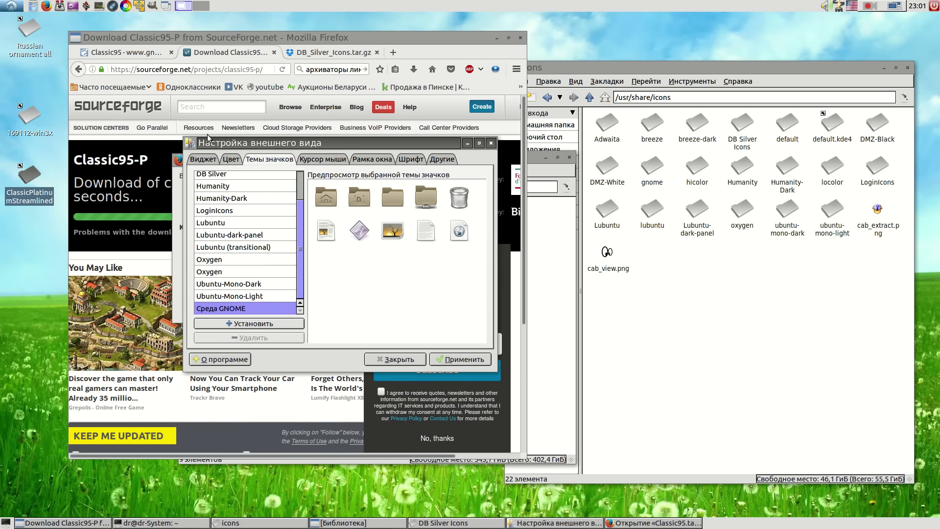
pyautogui.click(208, 160)
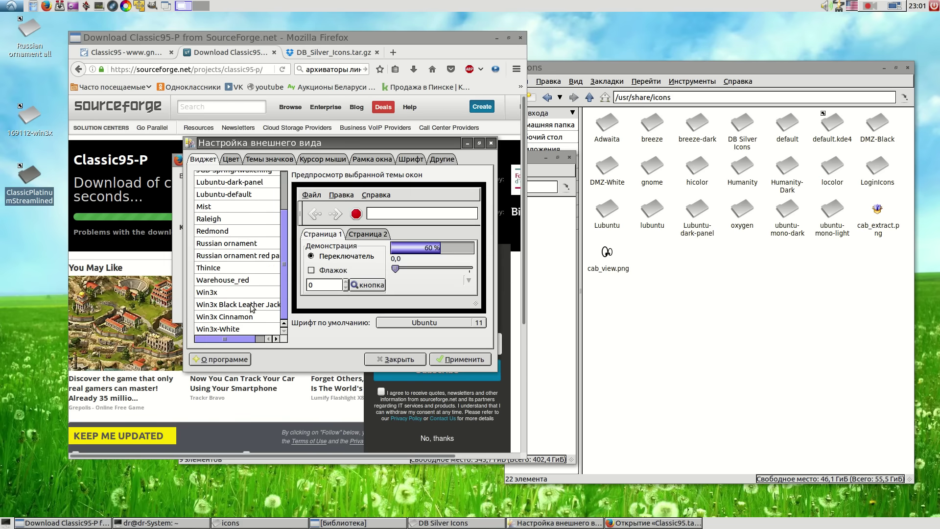
pyautogui.click(213, 231)
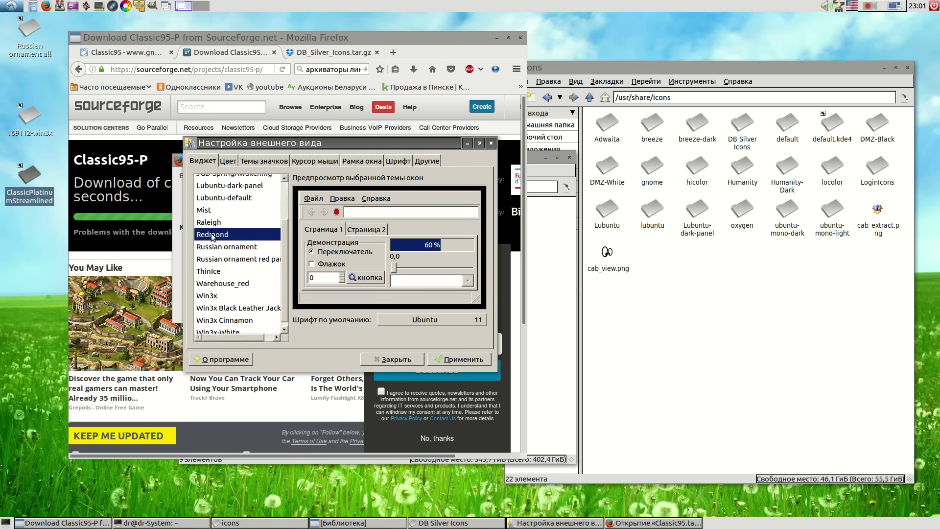
pyautogui.click(439, 360)
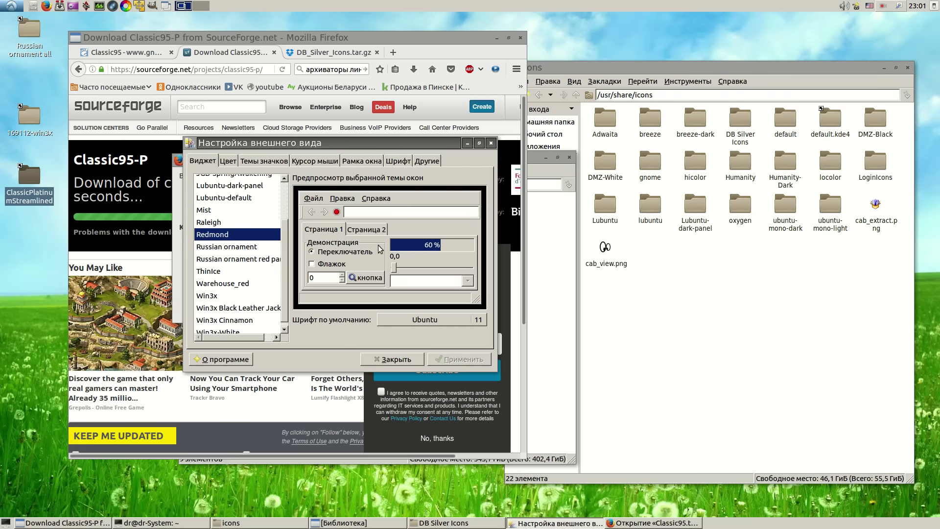
# Open the downloaded Classic95.tar.gz in Ark, extract it into the home folder, and close the archive.
pyautogui.click(467, 142)
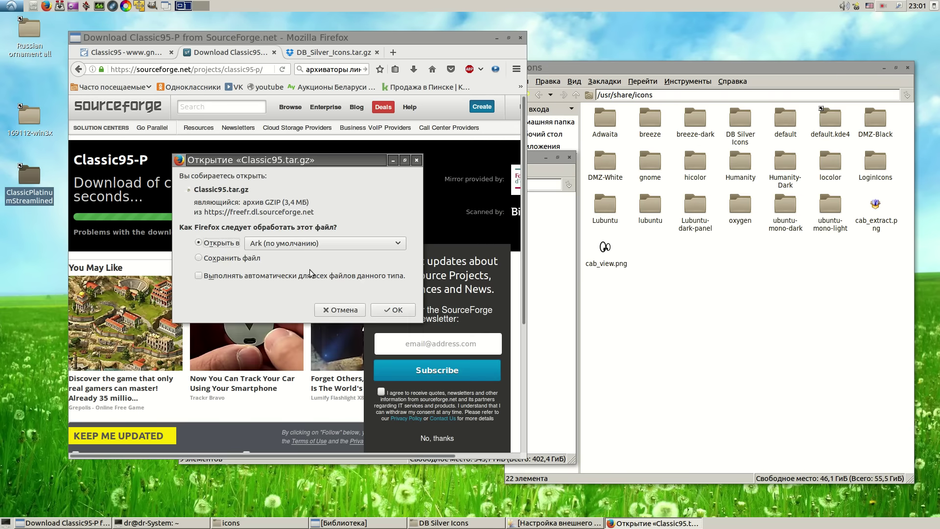
pyautogui.click(393, 309)
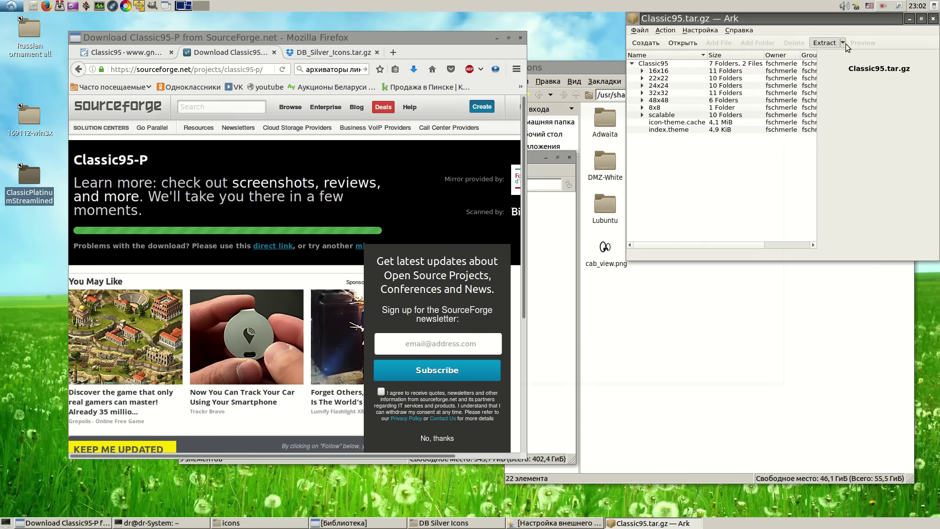
pyautogui.click(845, 43)
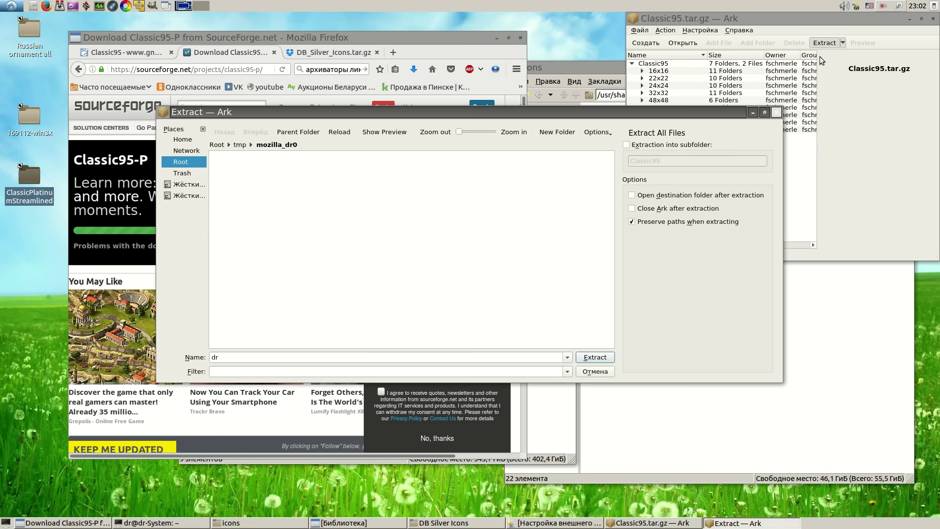
pyautogui.click(775, 112)
pyautogui.click(843, 43)
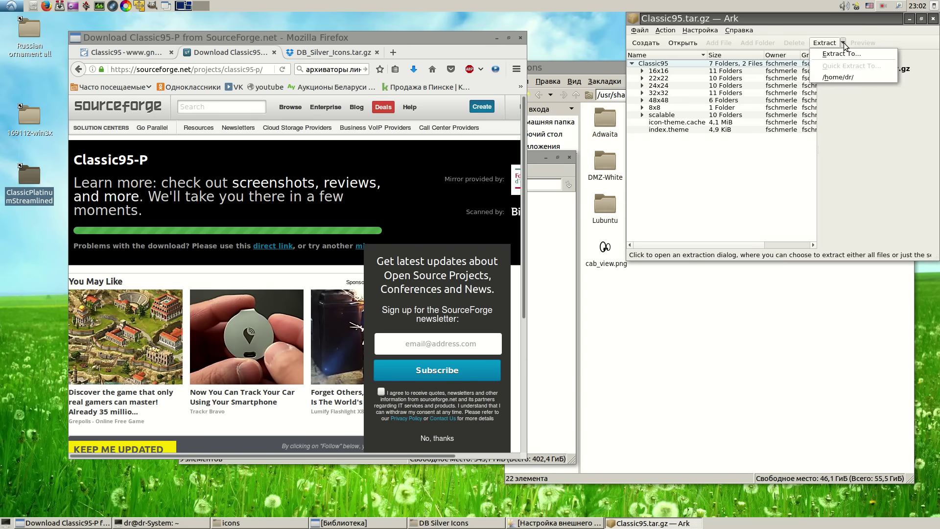
pyautogui.click(838, 77)
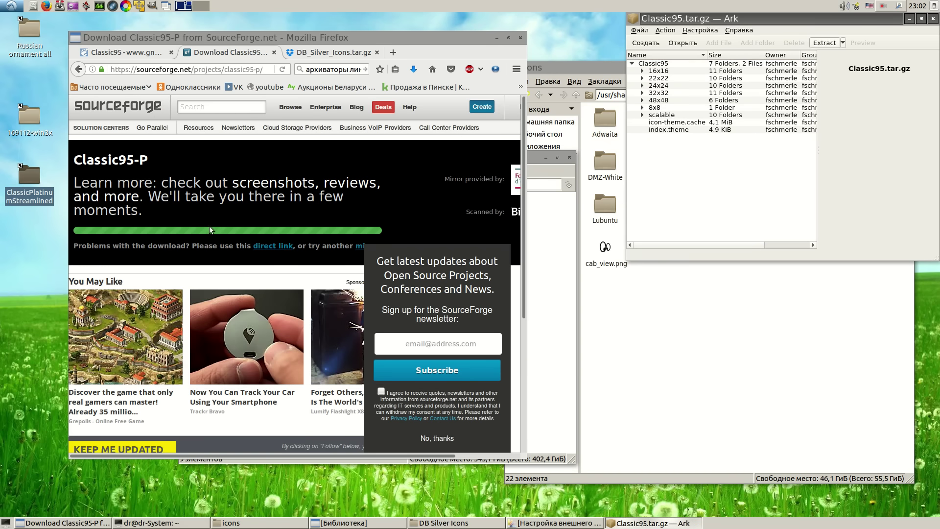
pyautogui.click(933, 18)
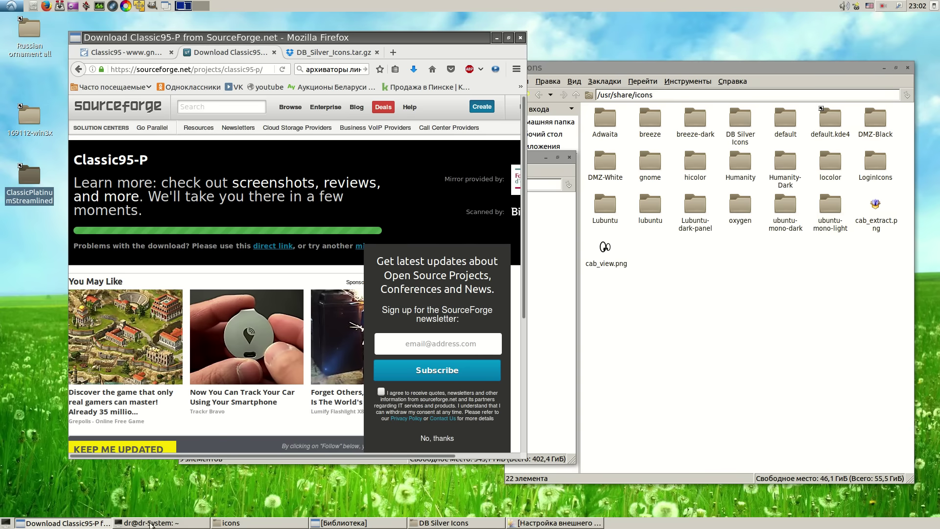
# Link the extracted Classic95 folder from the home folder onto the desktop and into /usr/share/icons.
pyautogui.click(454, 523)
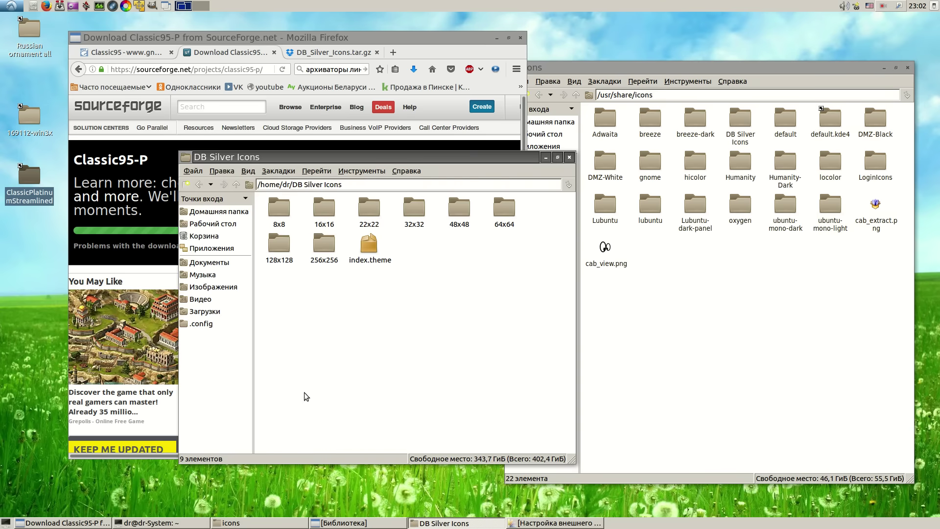
pyautogui.click(227, 223)
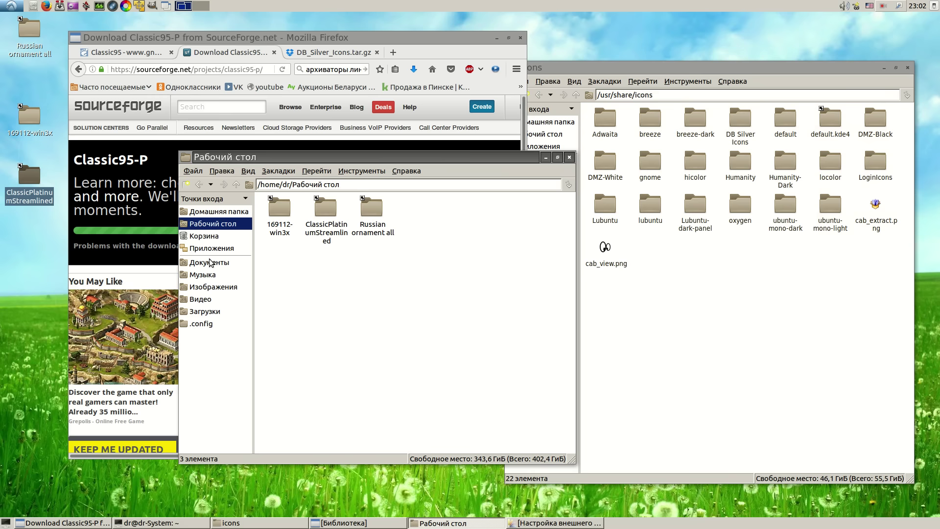
pyautogui.click(208, 213)
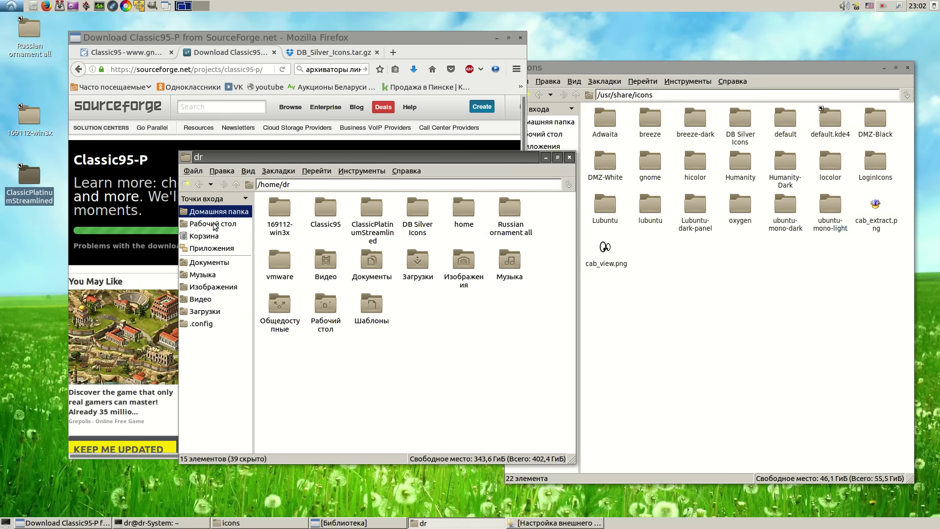
pyautogui.click(281, 211)
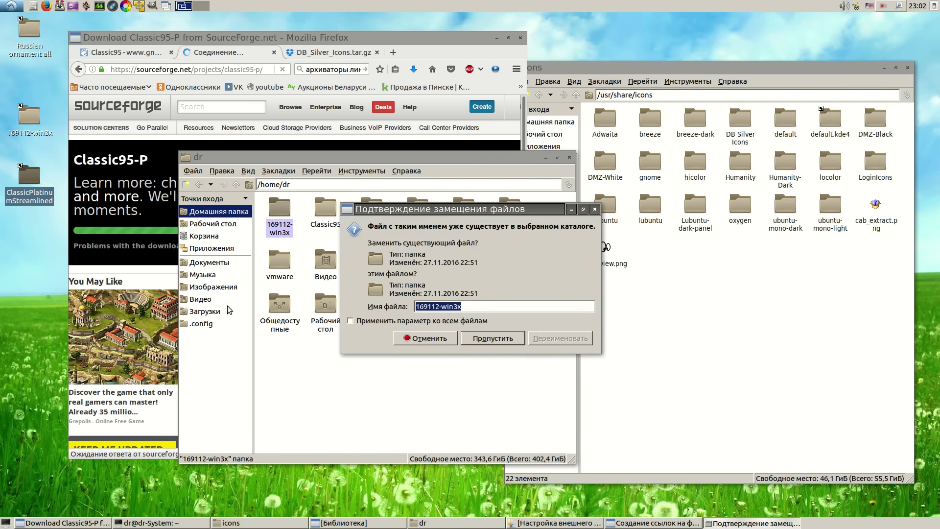
pyautogui.click(433, 337)
pyautogui.moveTo(324, 209); pyautogui.dragTo(645, 377)
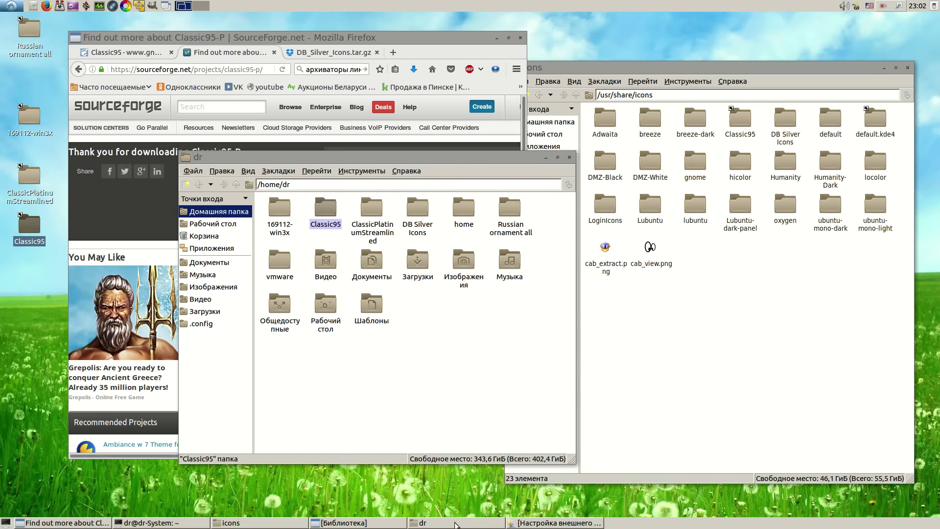
# Restart the appearance settings and apply the Classic95 icon theme.
pyautogui.click(509, 523)
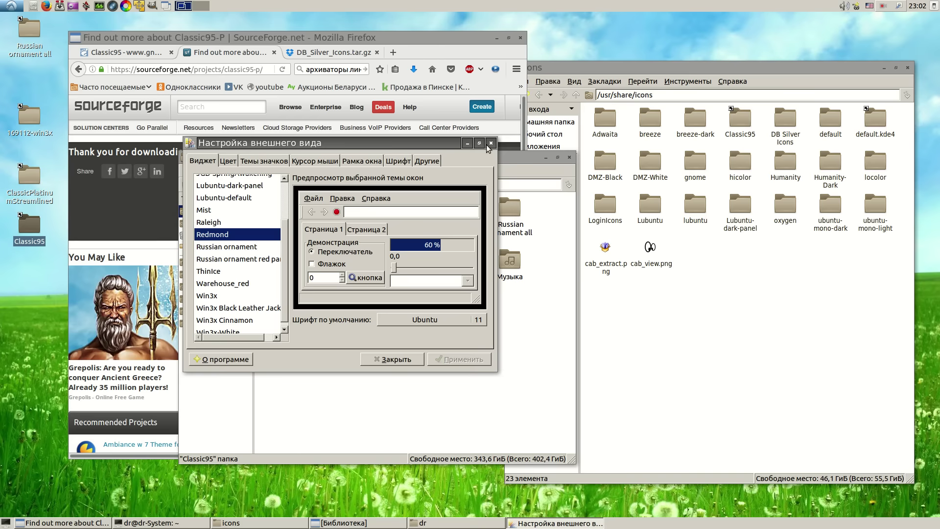
pyautogui.click(490, 143)
pyautogui.click(11, 5)
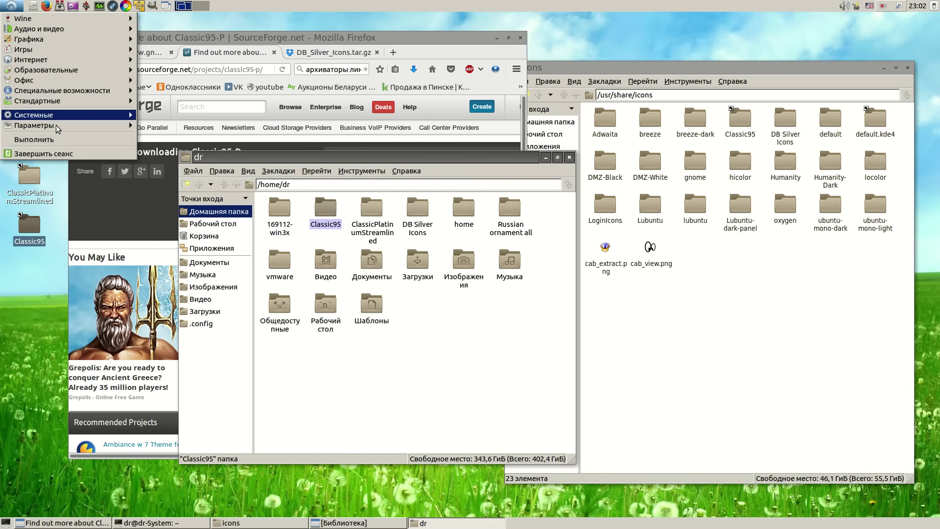
pyautogui.moveTo(57, 127)
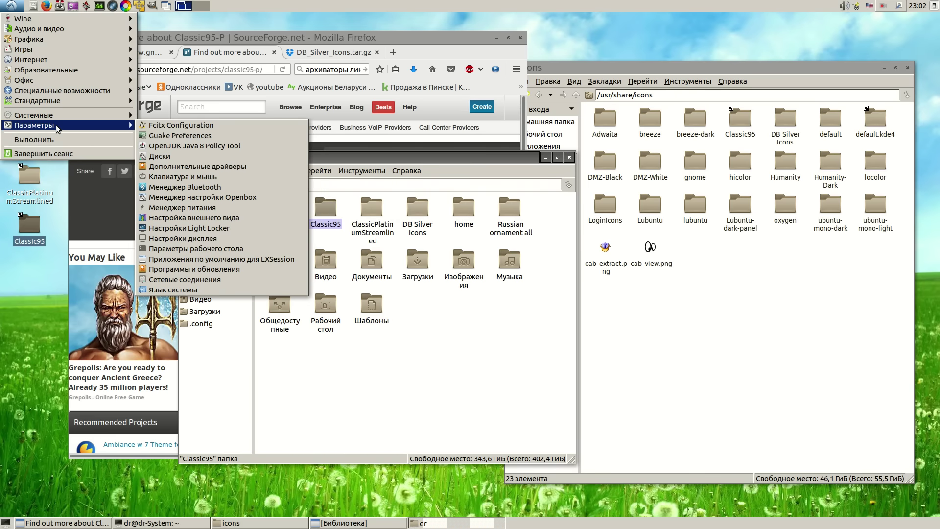
pyautogui.click(211, 222)
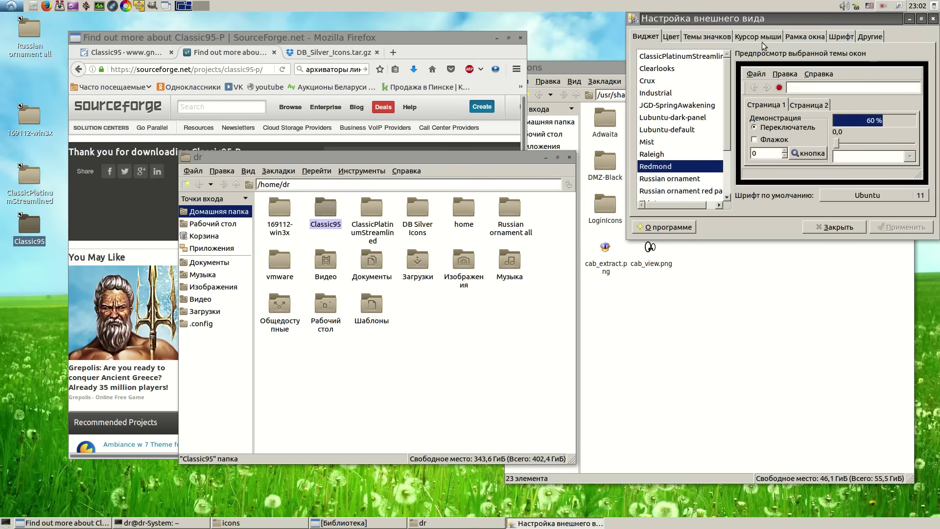
pyautogui.click(704, 37)
pyautogui.scroll(3, 688, 133)
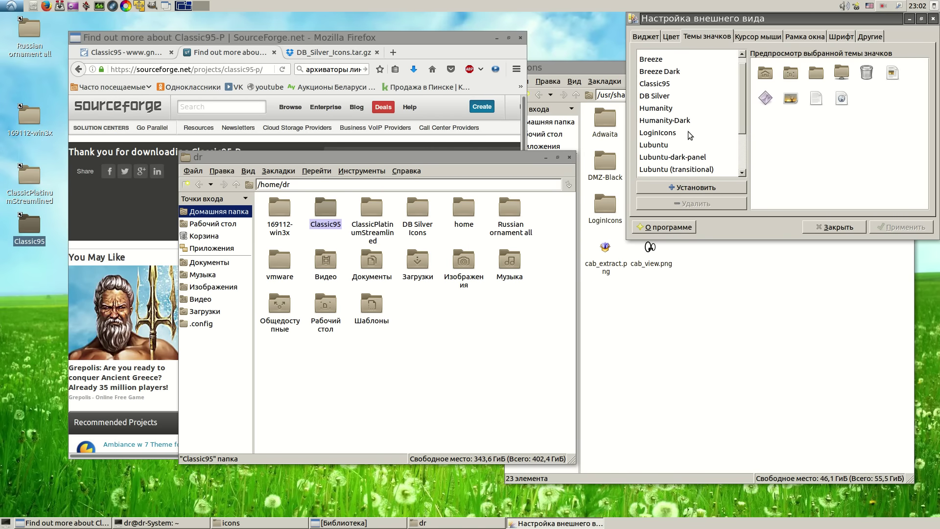
pyautogui.click(656, 86)
pyautogui.click(900, 227)
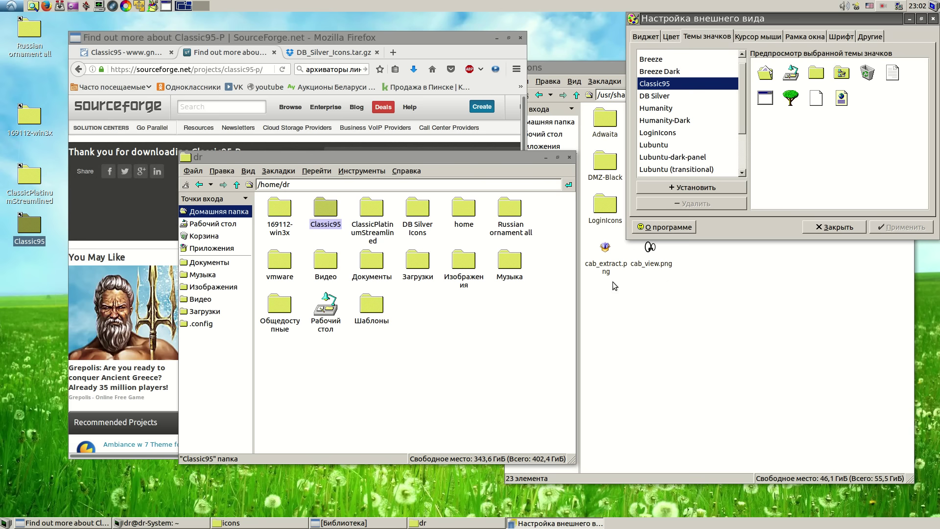
# Look over the Classic95 icons in the application menu and on the desktop, moving the appearance settings off the icons folder window.
pyautogui.click(11, 6)
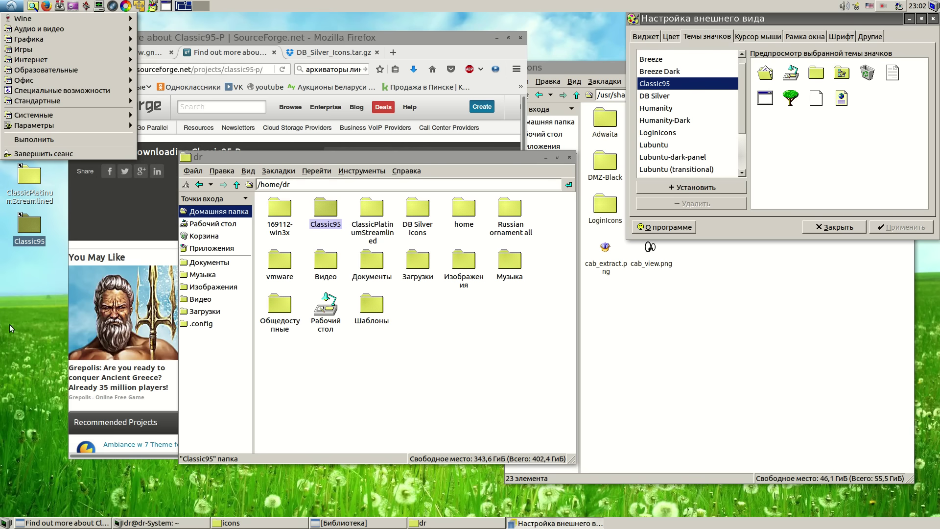
pyautogui.click(8, 381)
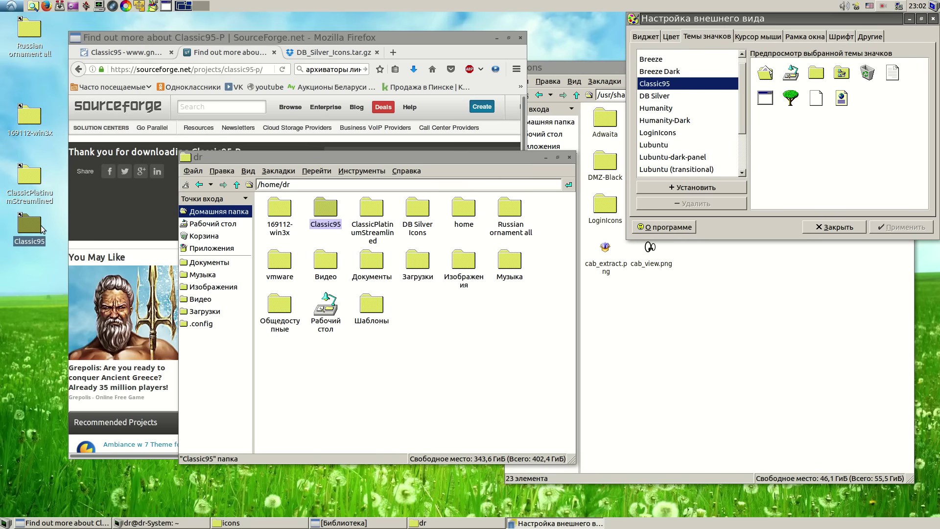
pyautogui.click(37, 276)
pyautogui.moveTo(741, 17); pyautogui.dragTo(380, 198)
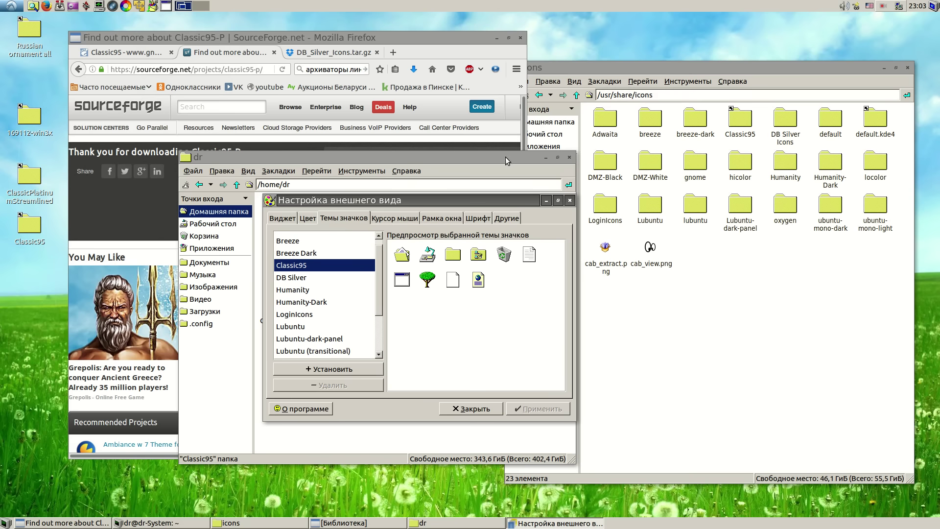
# In Firefox, close the SourceForge and DB_Silver_Icons tabs, and open Box-Look.org through a web search for "box look".
pyautogui.click(274, 52)
pyautogui.click(274, 52)
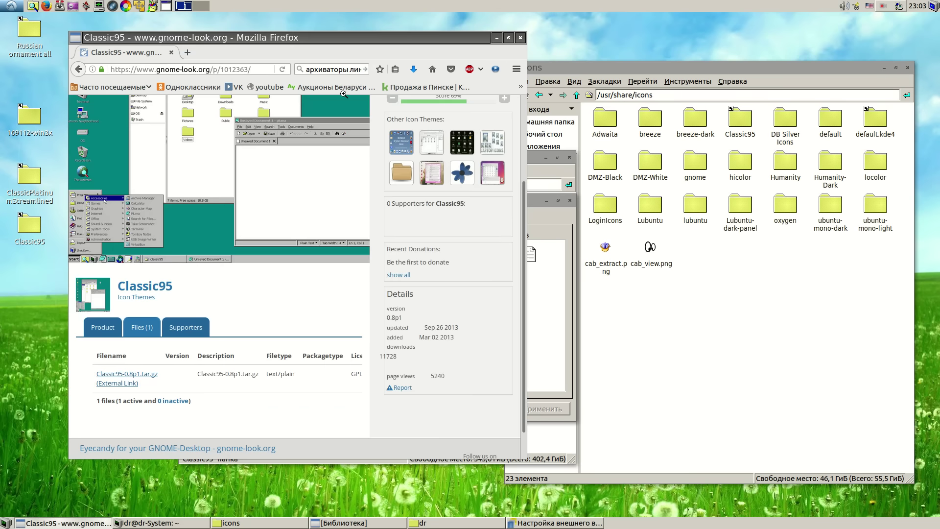
pyautogui.click(346, 72)
pyautogui.press('BackSpace')
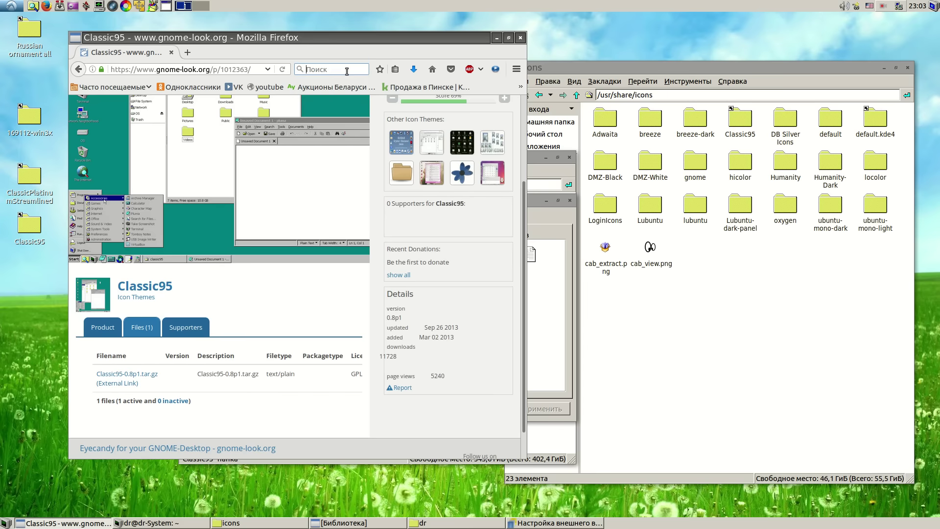
pyautogui.write('box look')
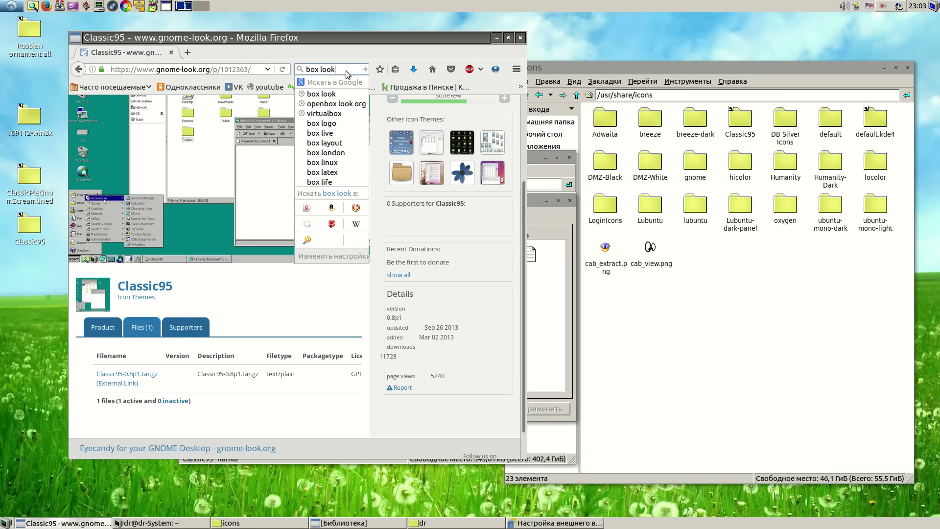
pyautogui.press('Return')
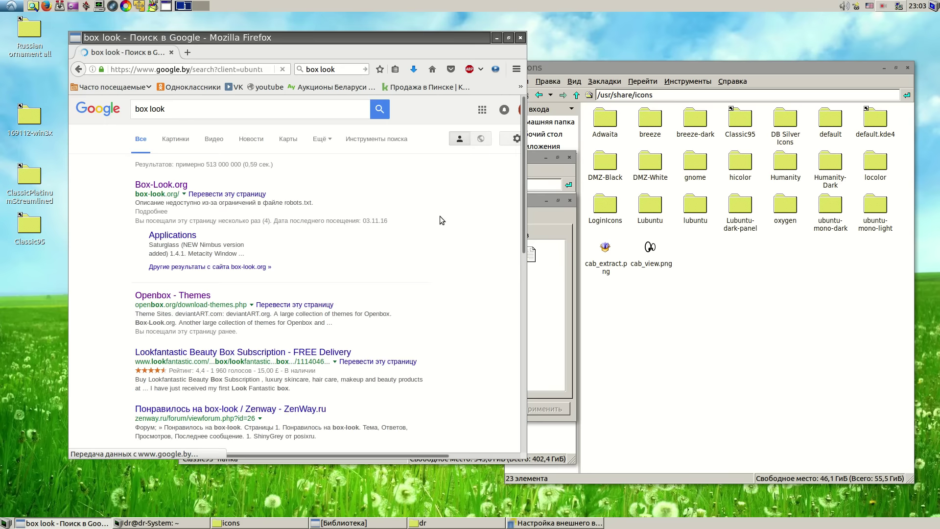
pyautogui.click(154, 185)
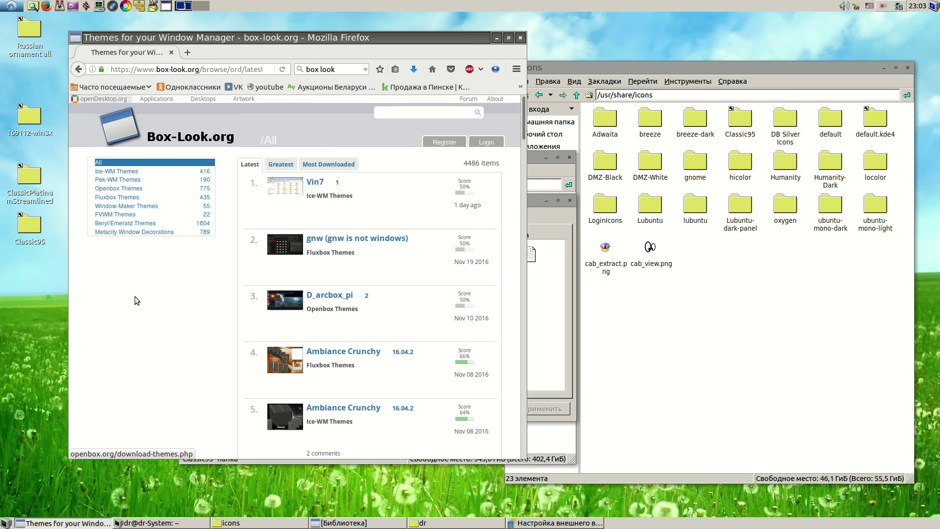
# Filter Box-Look.org to the Openbox Themes category and browse the latest themes through the second results page.
pyautogui.click(130, 191)
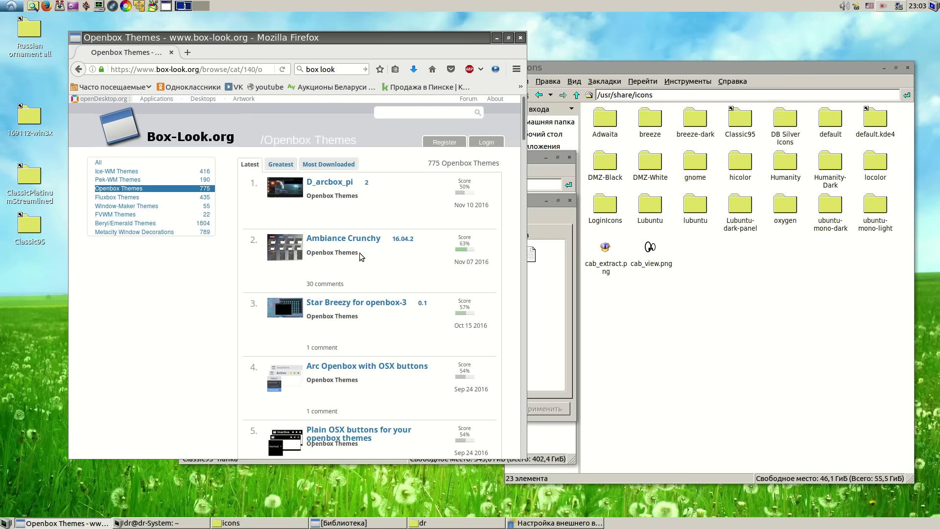
pyautogui.scroll(-4, 363, 270)
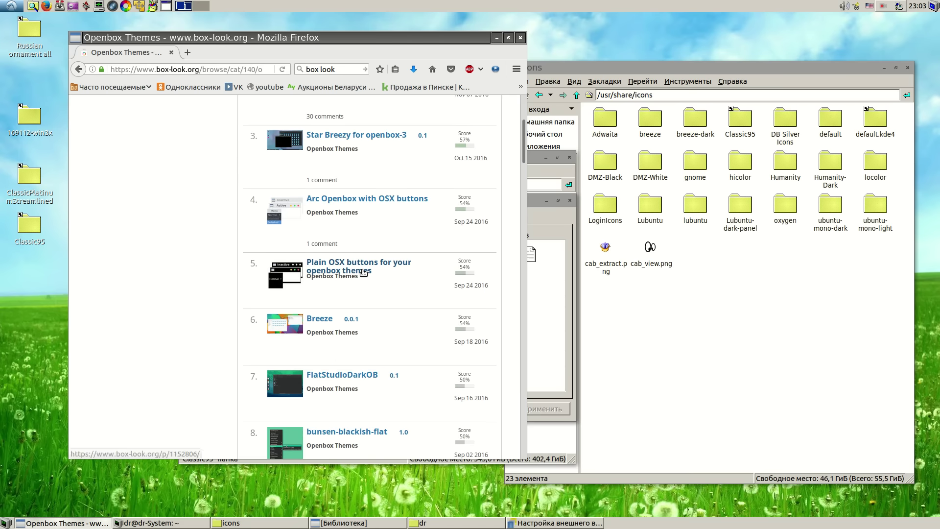
pyautogui.scroll(-5, 364, 273)
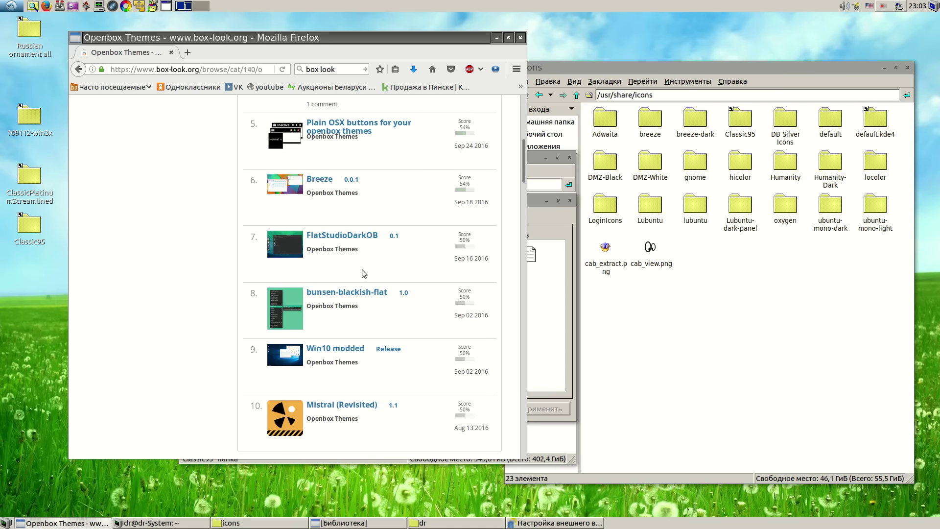
pyautogui.click(323, 355)
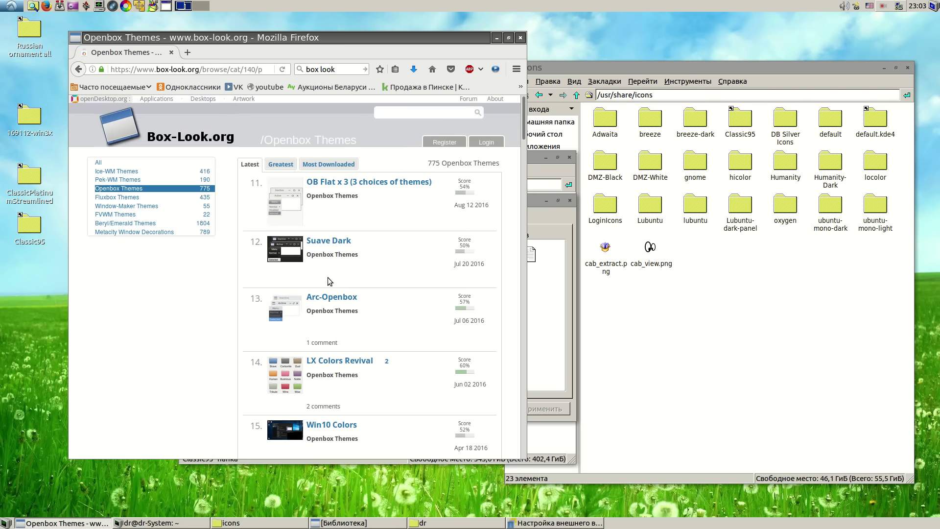
pyautogui.scroll(-5, 326, 296)
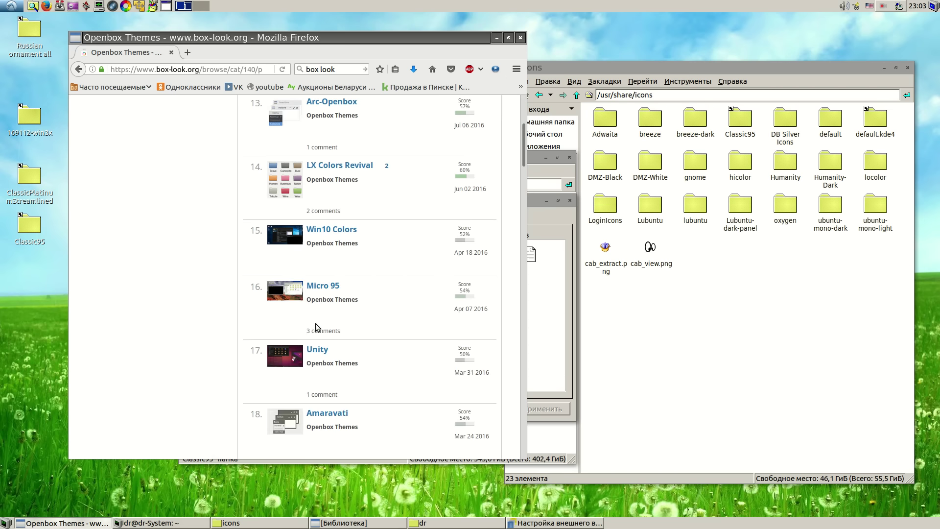
# Open the Micro 95 theme, check its downloadable files, and return to the Openbox themes listing.
pyautogui.click(313, 290)
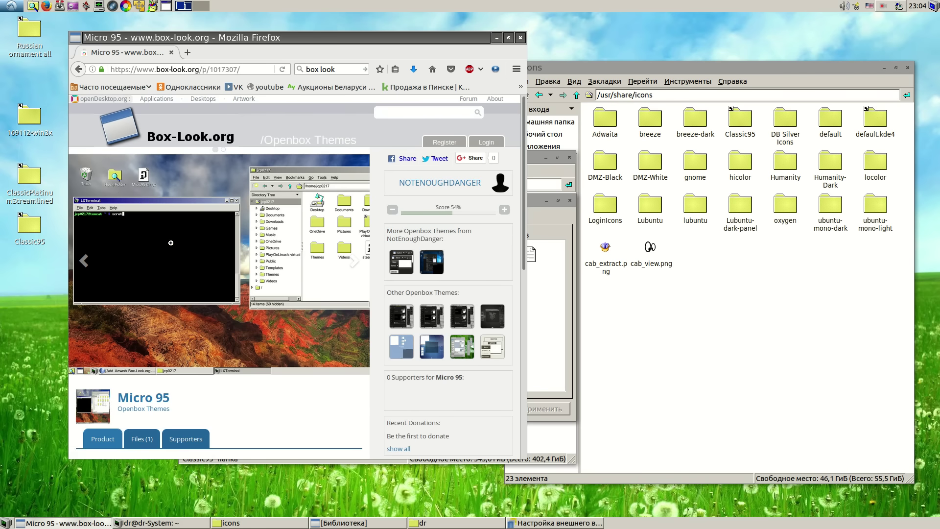
pyautogui.scroll(-4, 171, 243)
pyautogui.click(142, 327)
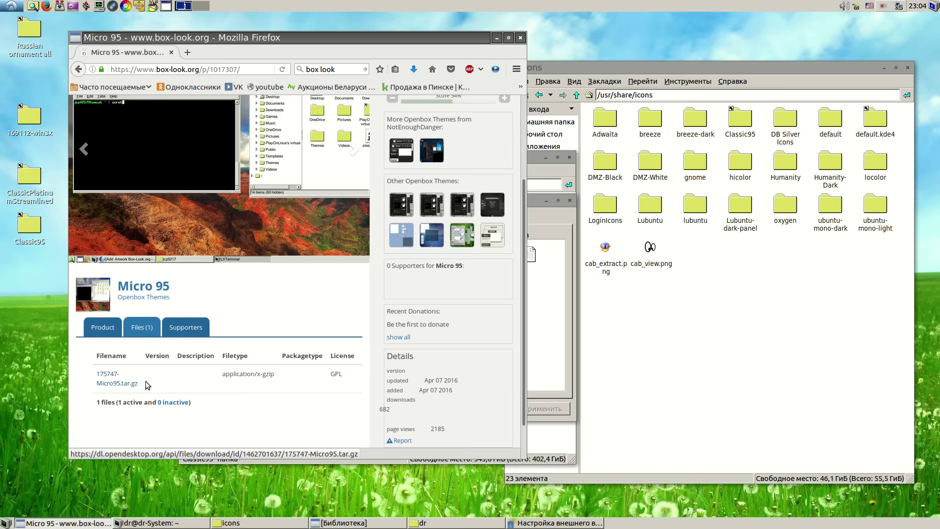
pyautogui.click(144, 297)
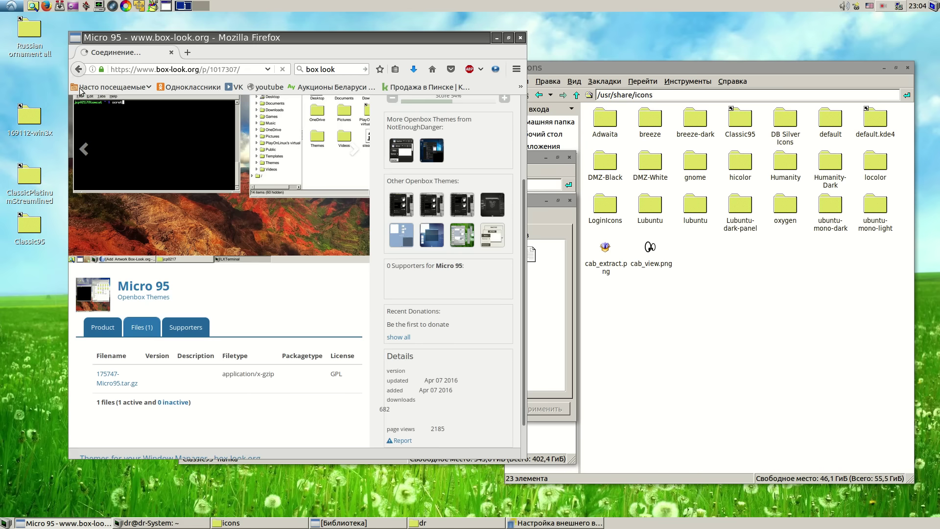
# Check the selected widget and window border themes in the appearance settings, and close that window.
pyautogui.click(539, 337)
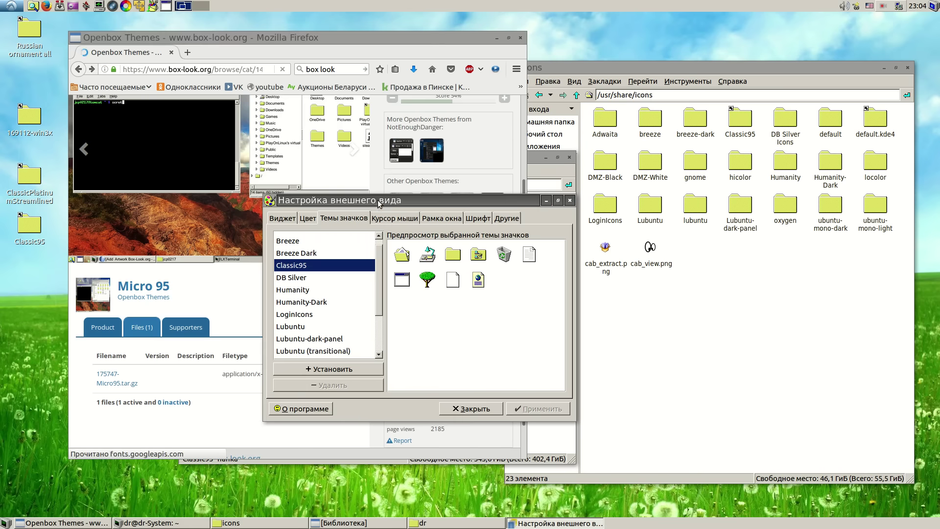
pyautogui.click(283, 218)
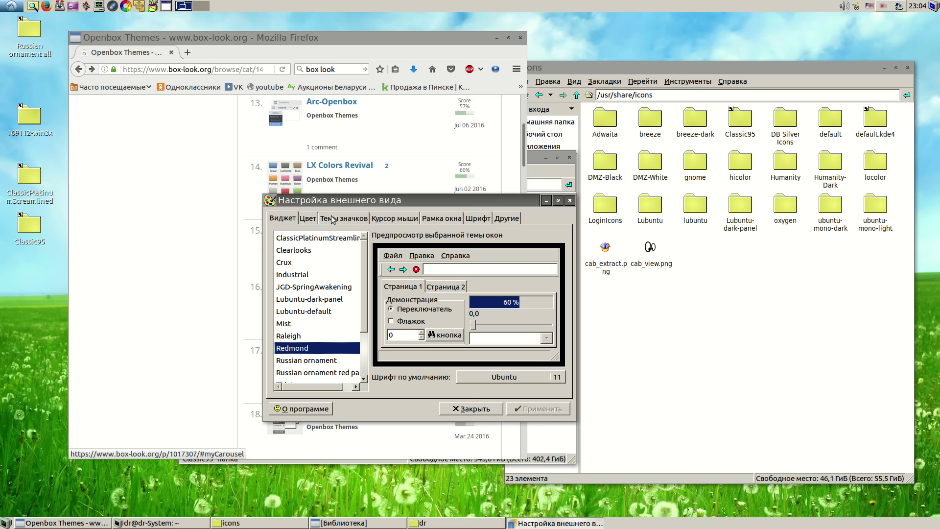
pyautogui.click(456, 221)
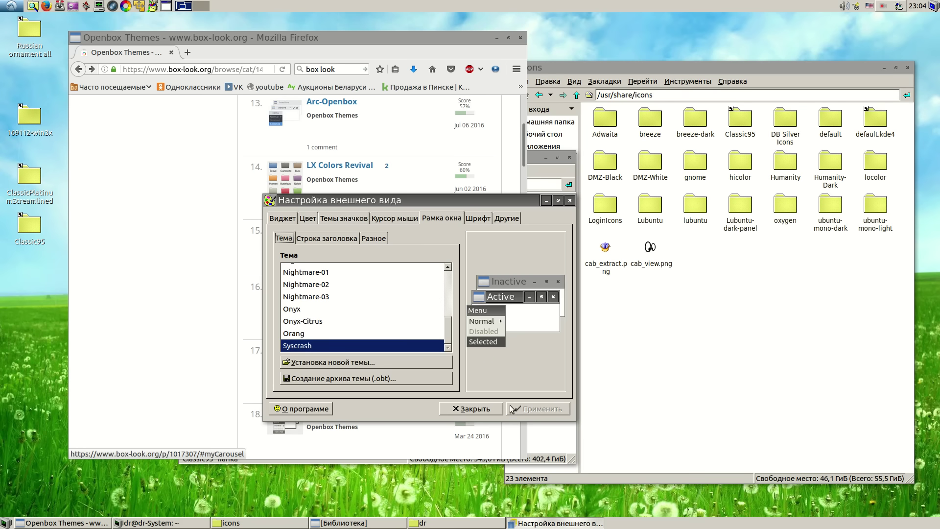
pyautogui.click(470, 408)
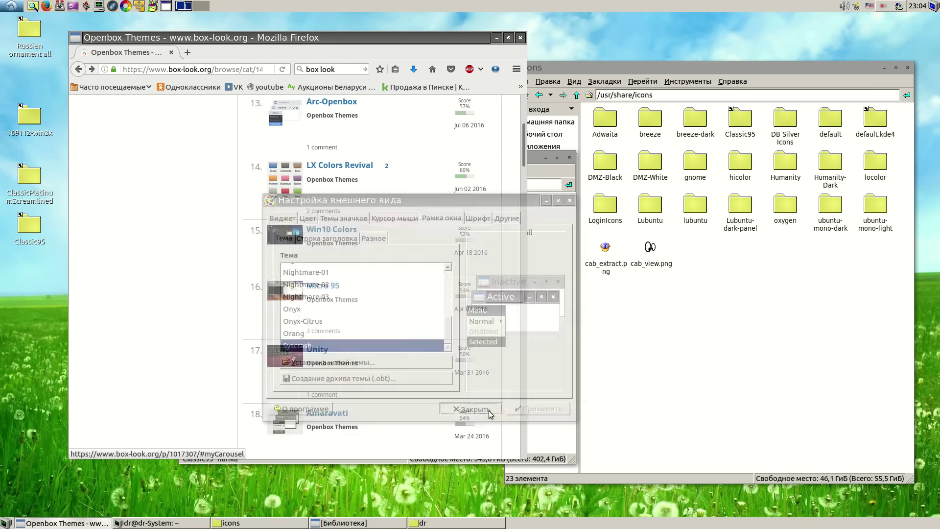
# Look through the Openbox themes listing from page 2 on to page 6 for a classic Windows-style theme.
pyautogui.scroll(-3, 358, 214)
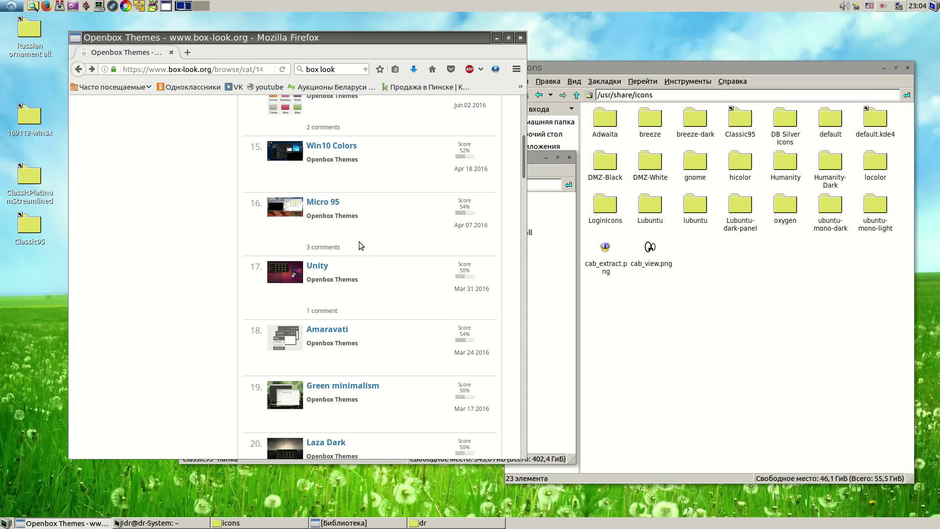
pyautogui.scroll(-2, 365, 372)
pyautogui.click(354, 448)
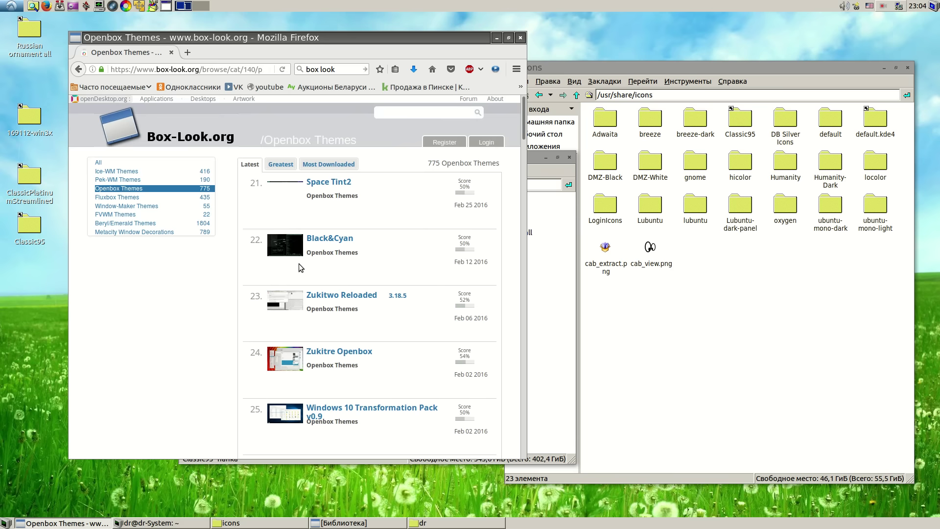
pyautogui.scroll(-3, 333, 220)
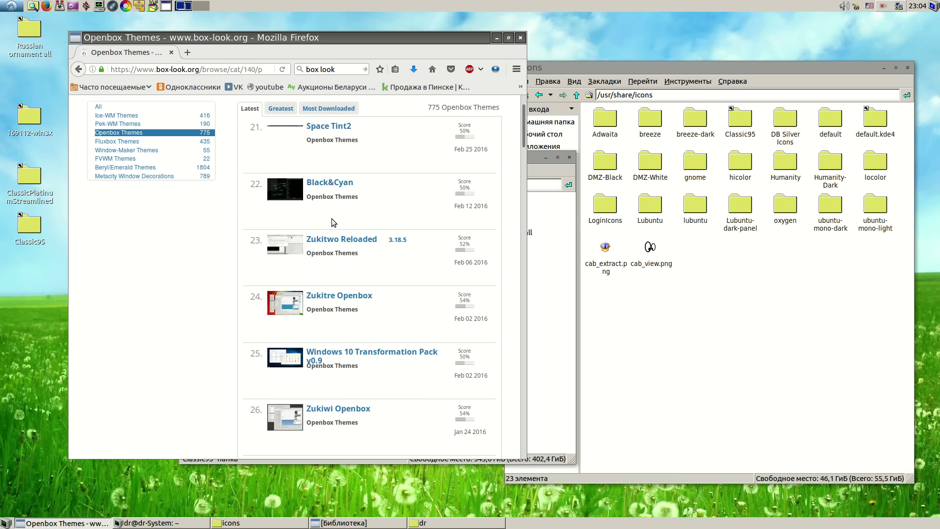
pyautogui.scroll(-10, 332, 222)
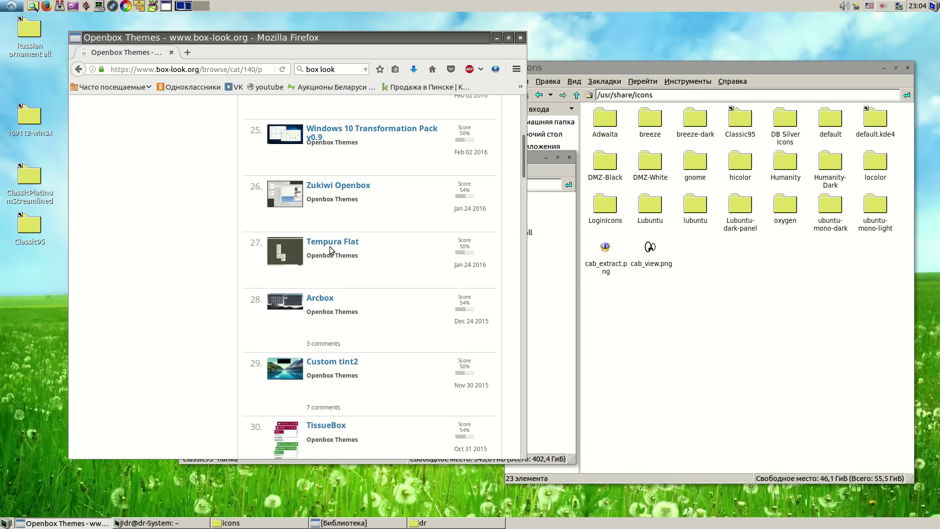
pyautogui.scroll(-2, 329, 269)
pyautogui.click(362, 382)
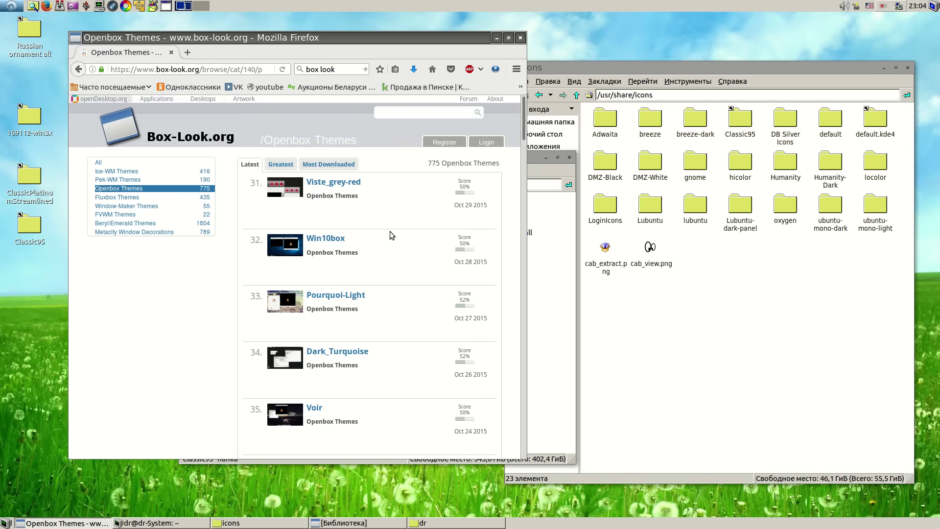
pyautogui.scroll(-1, 390, 235)
pyautogui.scroll(-9, 389, 239)
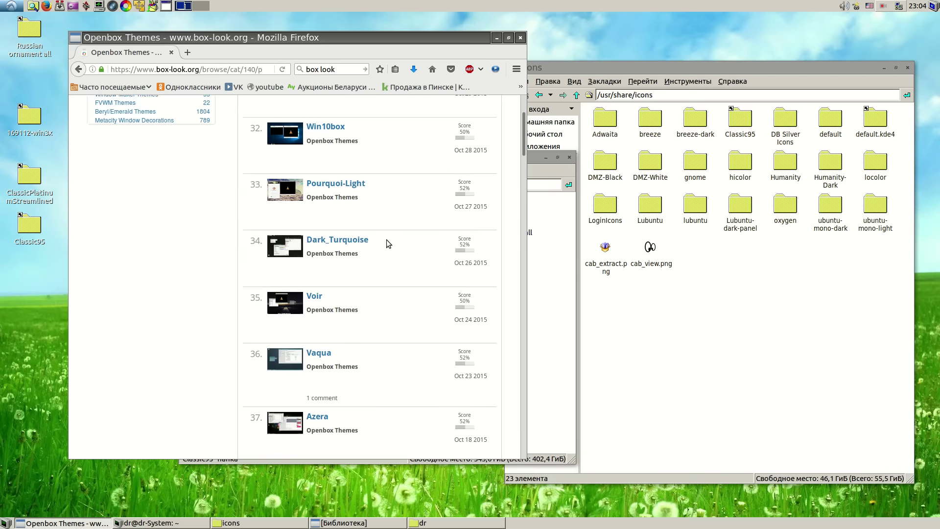
pyautogui.scroll(-3, 370, 251)
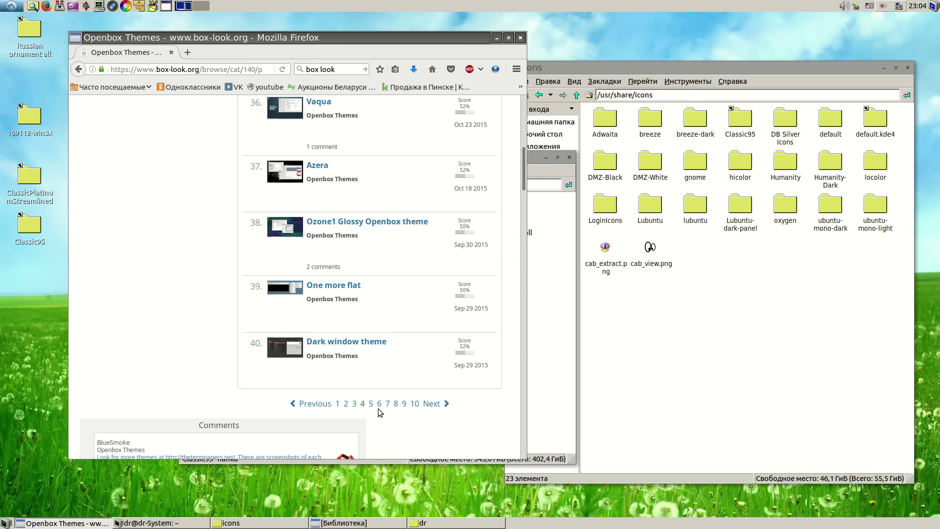
pyautogui.click(371, 403)
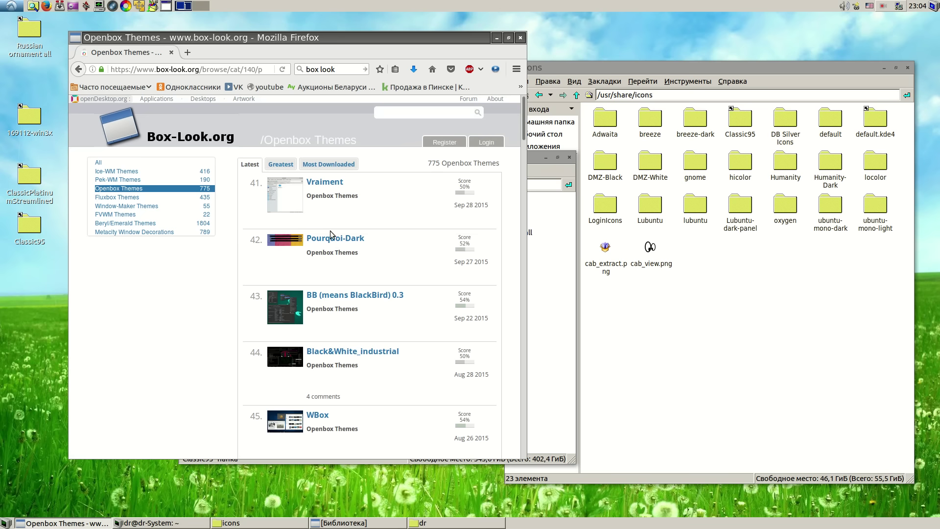
pyautogui.scroll(-7, 330, 234)
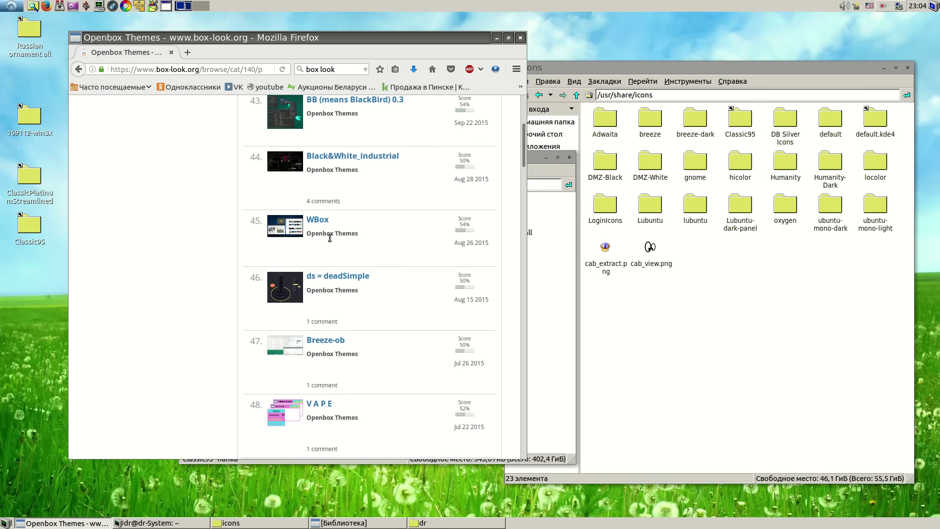
pyautogui.scroll(-7, 330, 238)
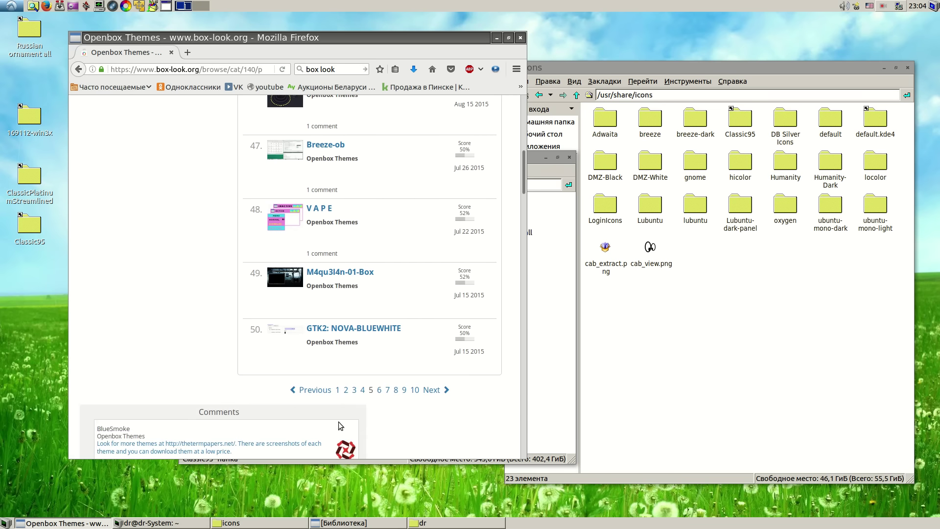
pyautogui.click(379, 390)
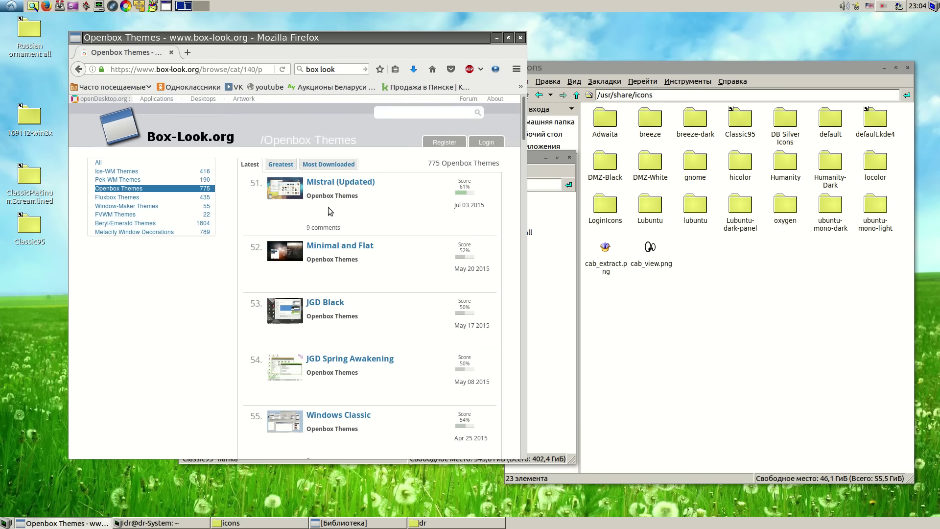
# Open the Windows Classic theme page and save its file 169812-Windows Classic.obt to disk.
pyautogui.click(288, 424)
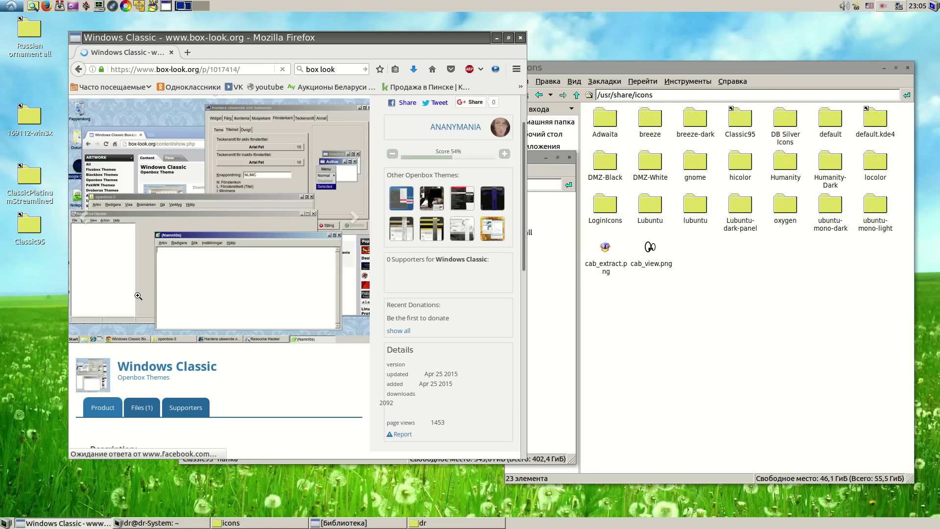
pyautogui.click(144, 412)
pyautogui.scroll(-3, 211, 386)
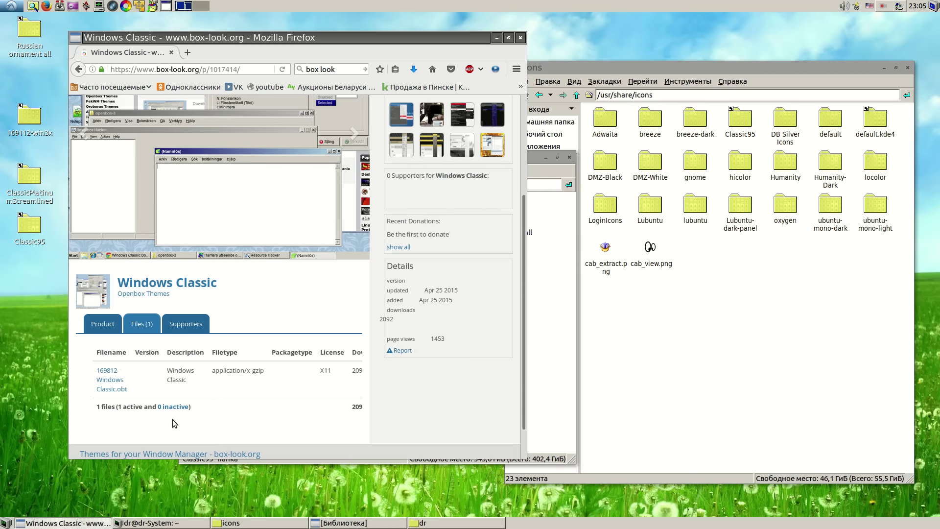
pyautogui.click(116, 388)
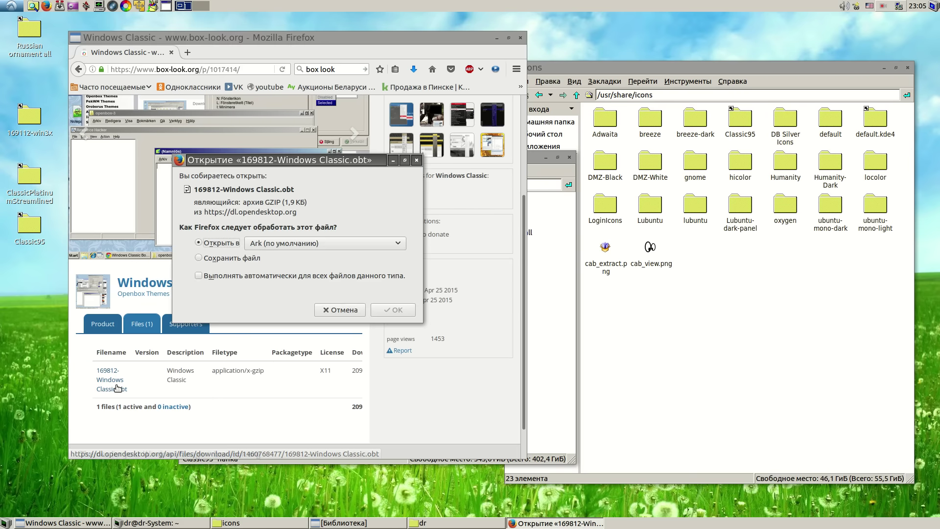
pyautogui.click(198, 258)
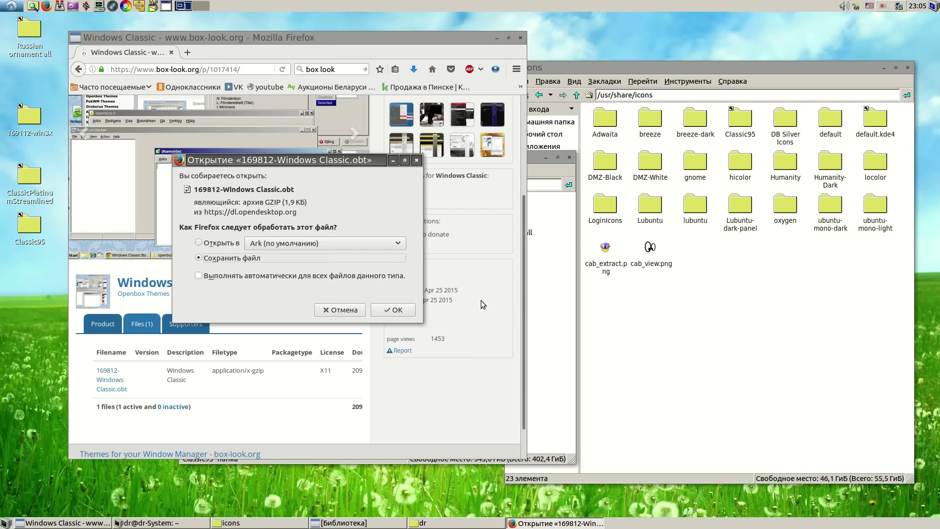
pyautogui.click(397, 310)
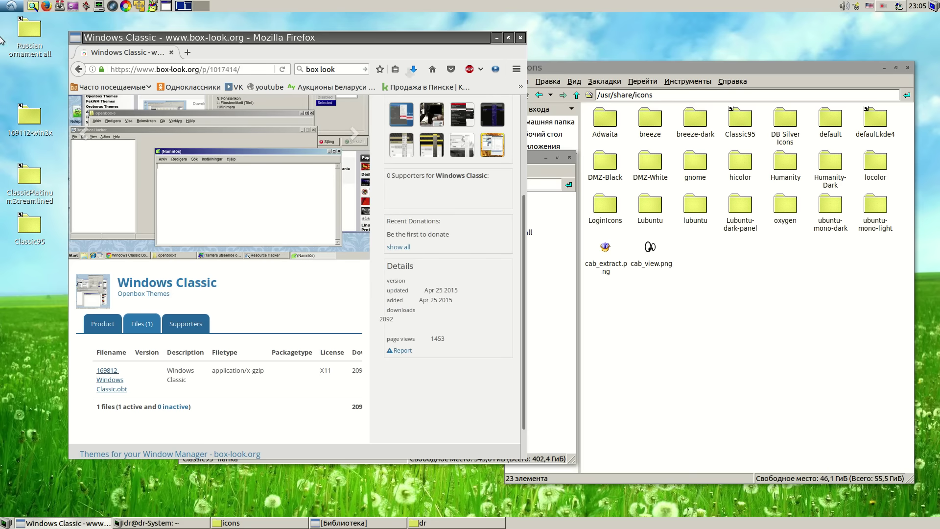
# Open the Openbox configuration manager and install the theme archive 169812-Windows Classic.obt from the downloads folder (Загрузки).
pyautogui.click(8, 7)
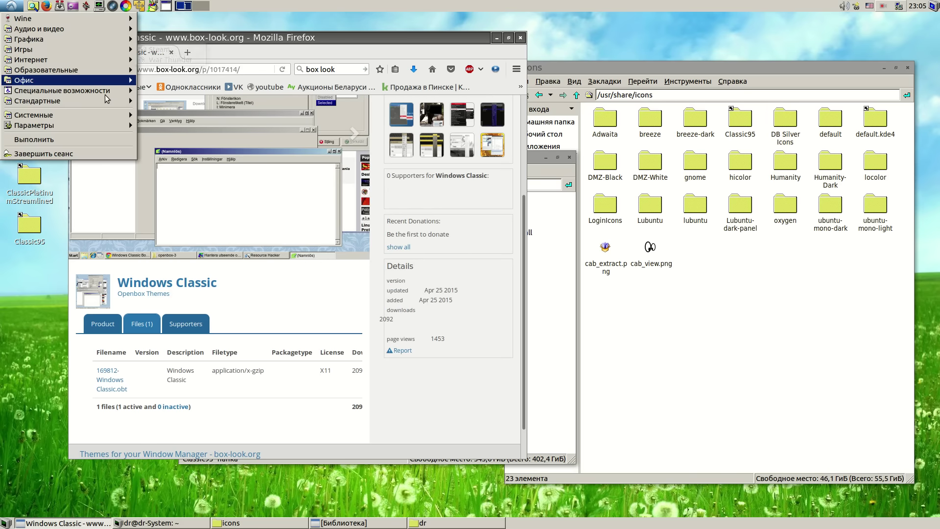
pyautogui.moveTo(103, 113)
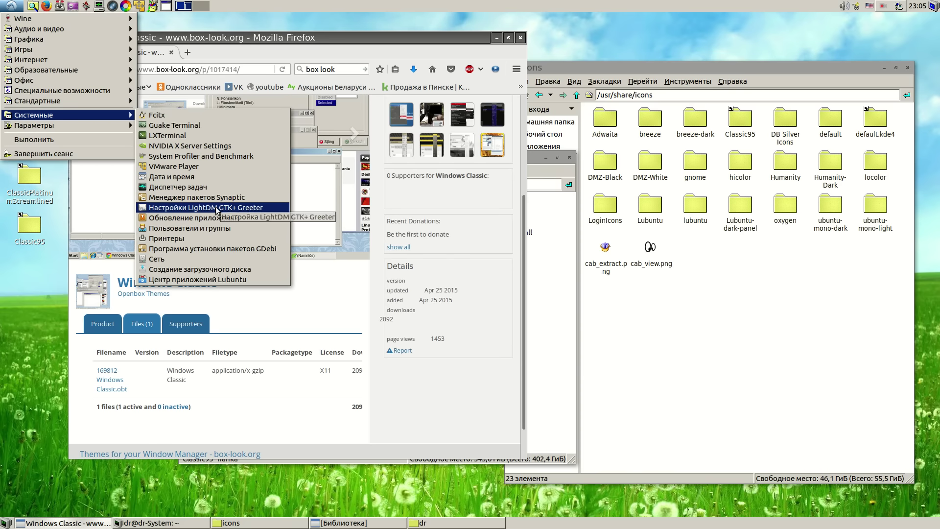
pyautogui.moveTo(81, 126)
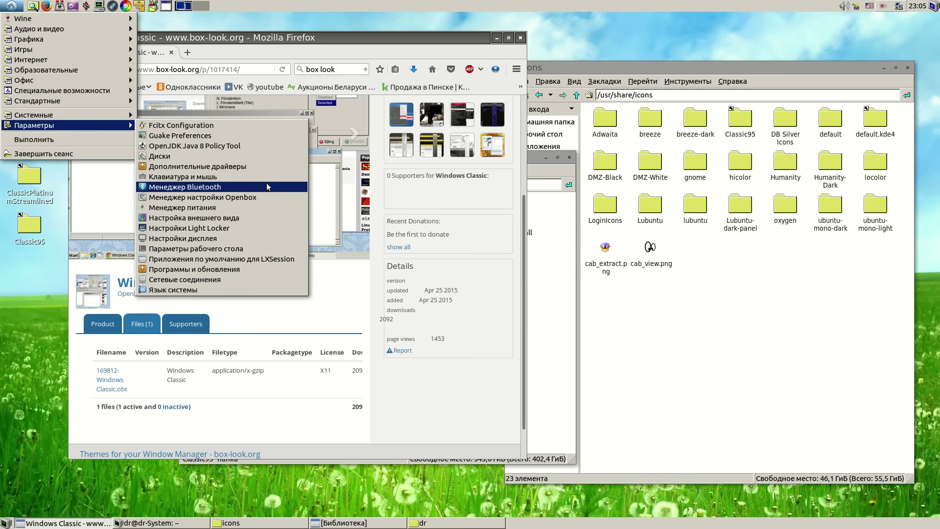
pyautogui.click(235, 198)
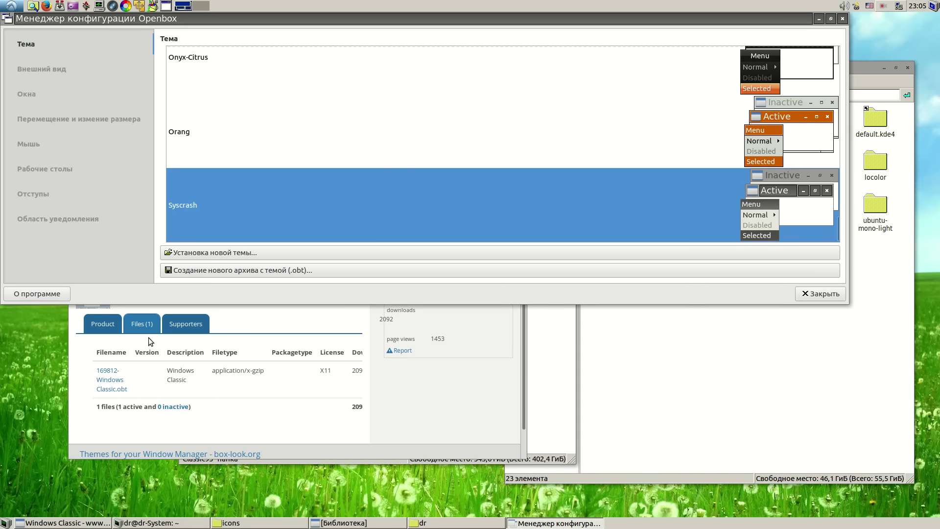
pyautogui.click(200, 250)
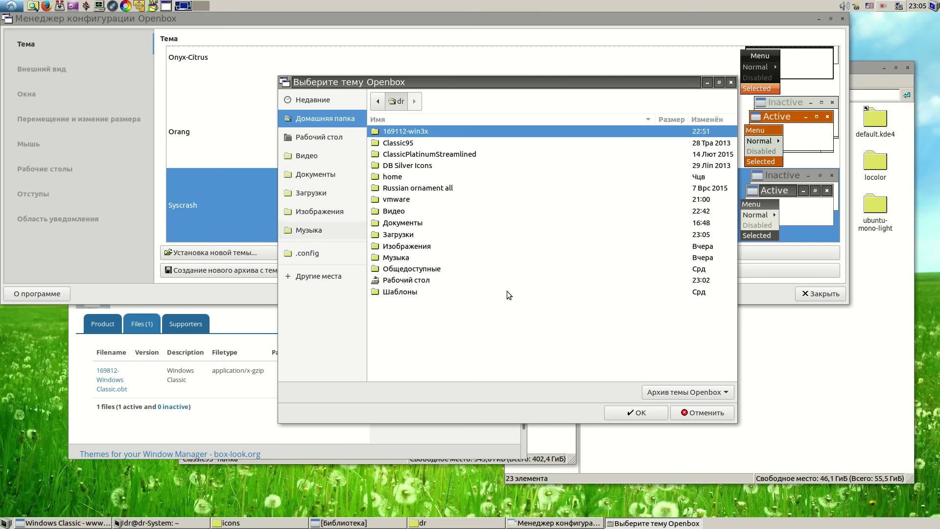
pyautogui.click(303, 193)
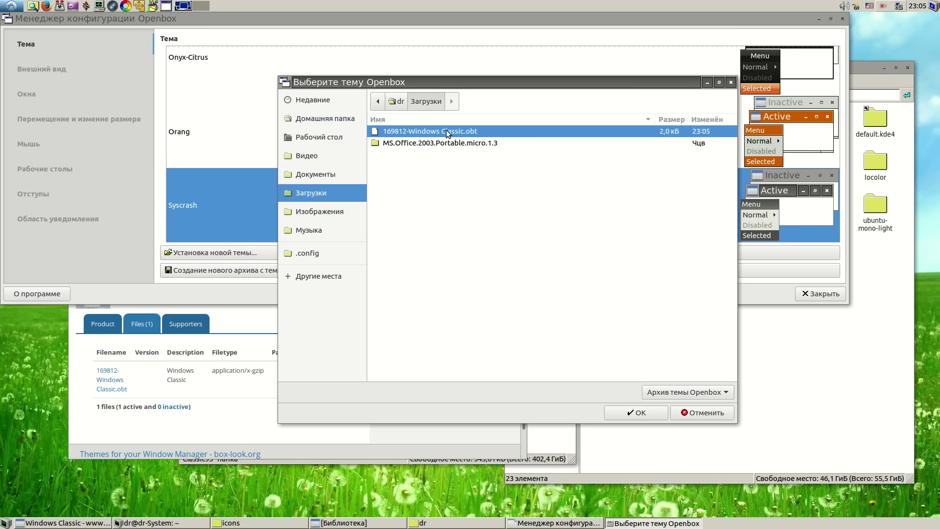
pyautogui.click(660, 416)
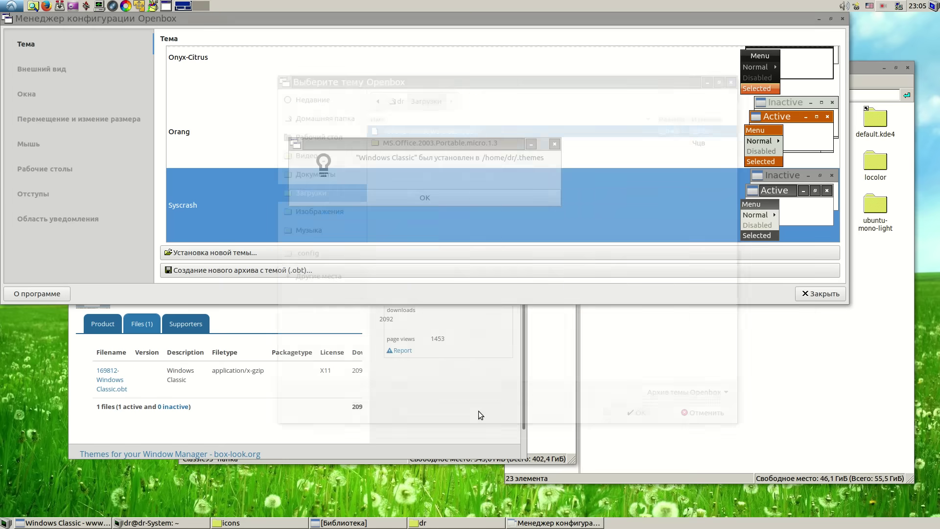
# Acknowledge the Windows Classic theme installation and close the Openbox configuration manager.
pyautogui.click(404, 196)
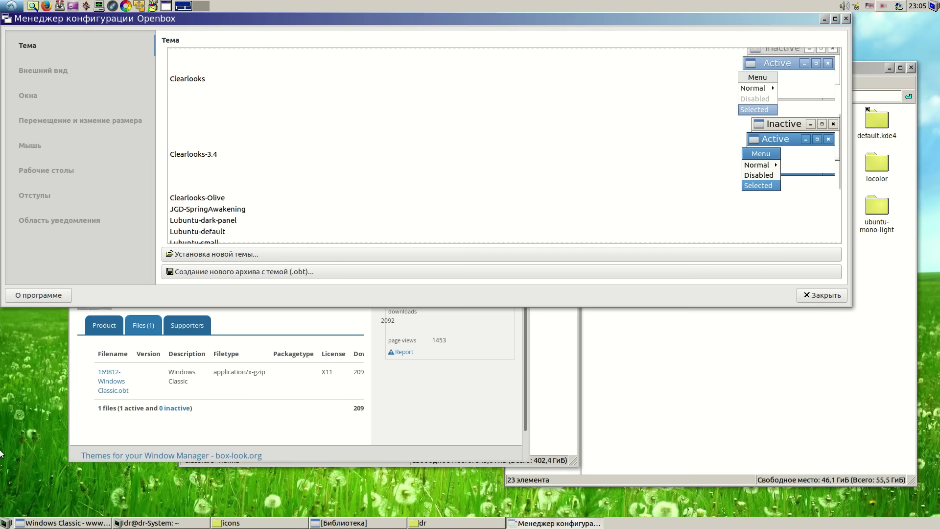
pyautogui.moveTo(408, 19); pyautogui.dragTo(445, 129)
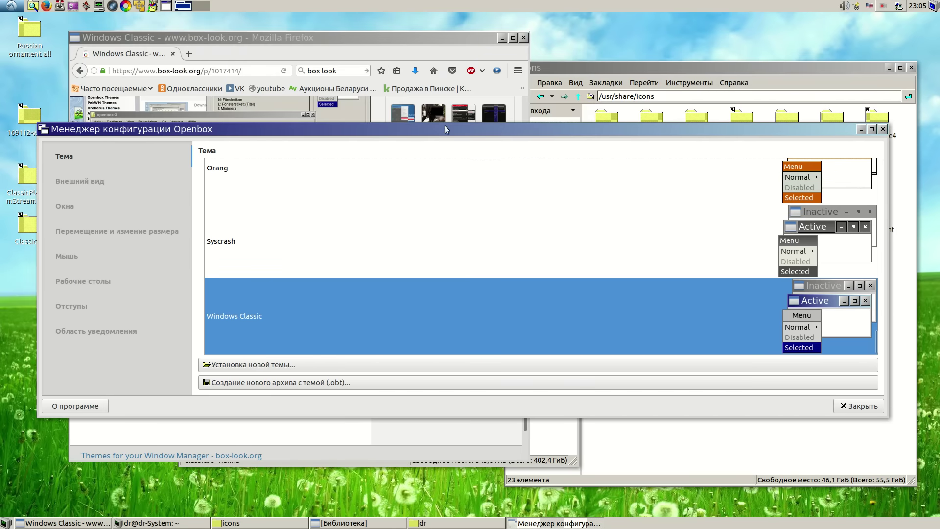
pyautogui.click(882, 130)
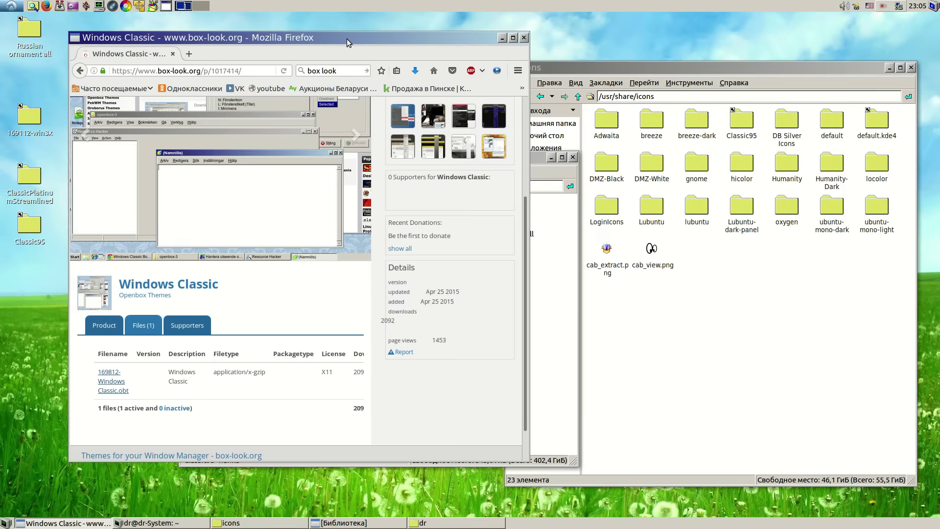
# Return to the Openbox themes listing on Box-Look.org and look through pages 6 and 7 for more classic Windows-style themes.
pyautogui.moveTo(334, 37); pyautogui.dragTo(555, 78)
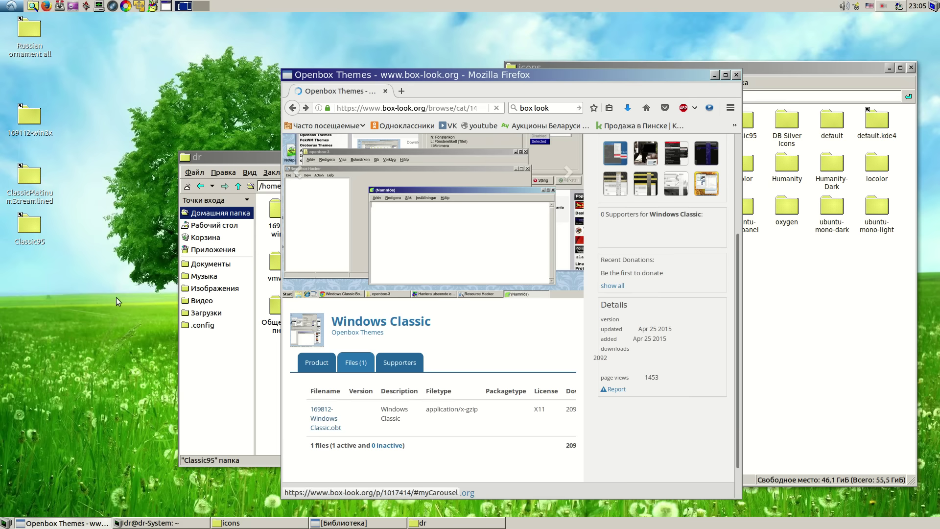
pyautogui.scroll(-5, 533, 304)
pyautogui.scroll(-3, 530, 310)
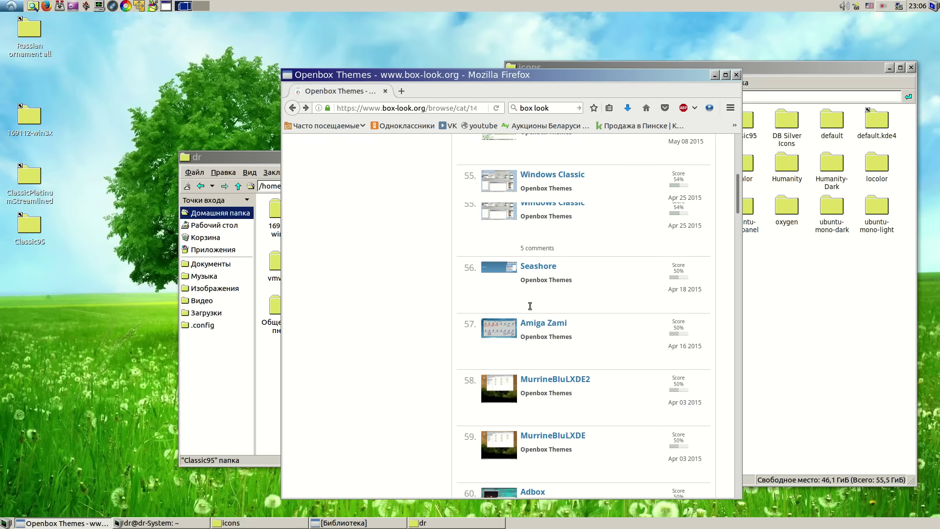
pyautogui.scroll(-3, 533, 307)
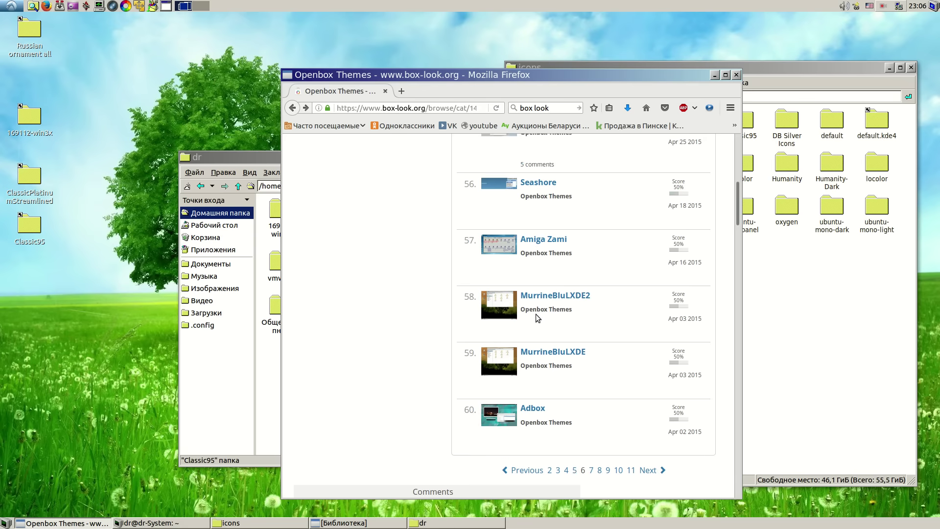
pyautogui.click(593, 442)
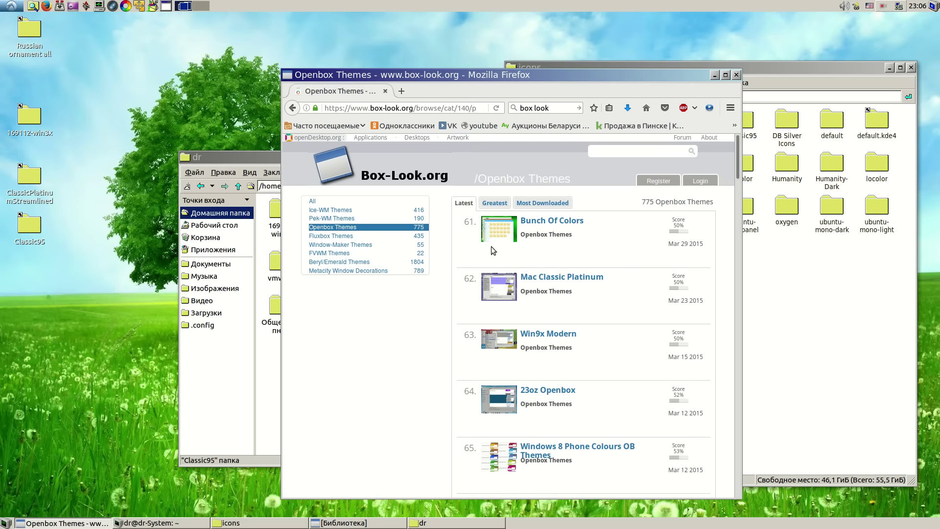
pyautogui.scroll(-1, 484, 252)
# Open the Win9x Modern theme page, check its files and preview image, and close Firefox.
pyautogui.click(504, 314)
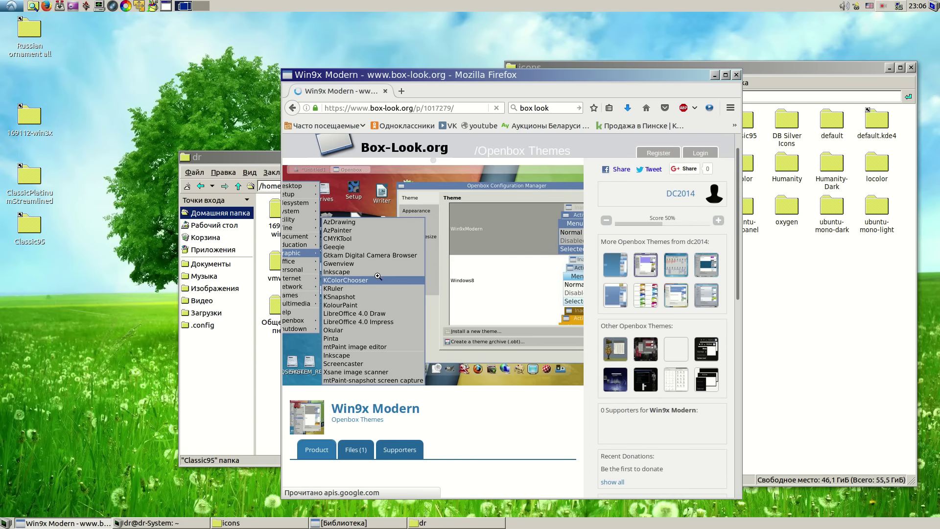
pyautogui.scroll(-8, 389, 273)
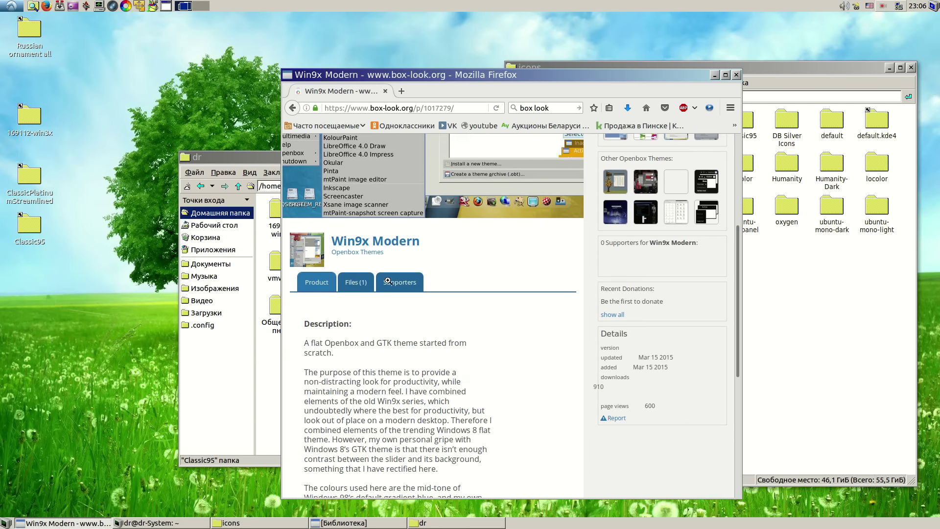
pyautogui.click(363, 254)
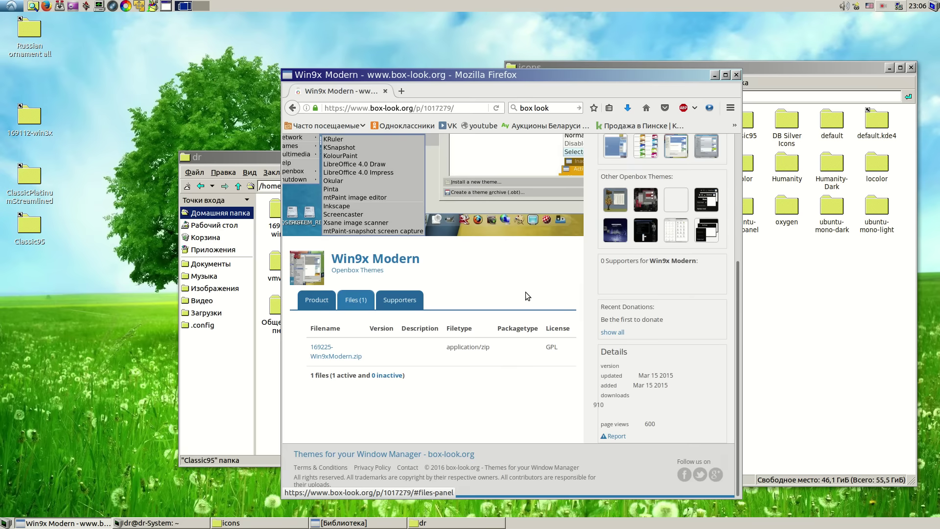
pyautogui.scroll(3, 508, 244)
pyautogui.click(467, 270)
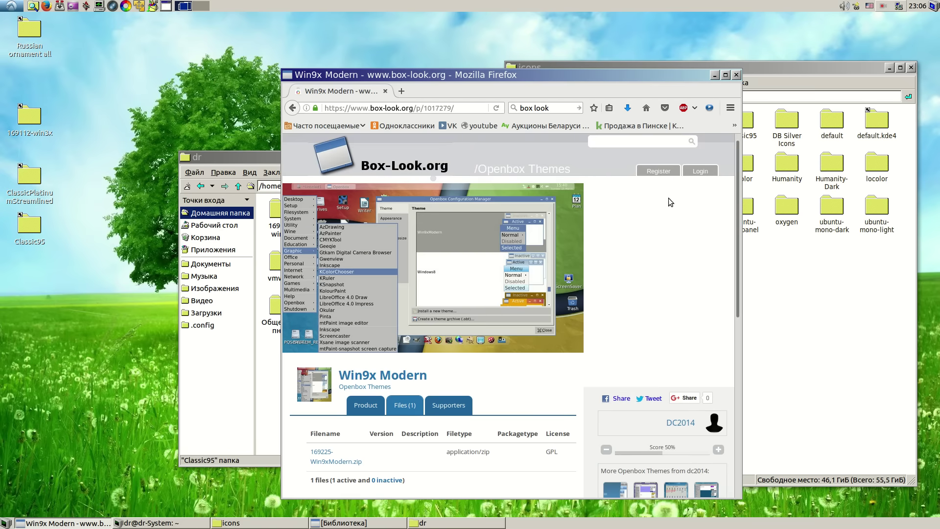
pyautogui.click(714, 76)
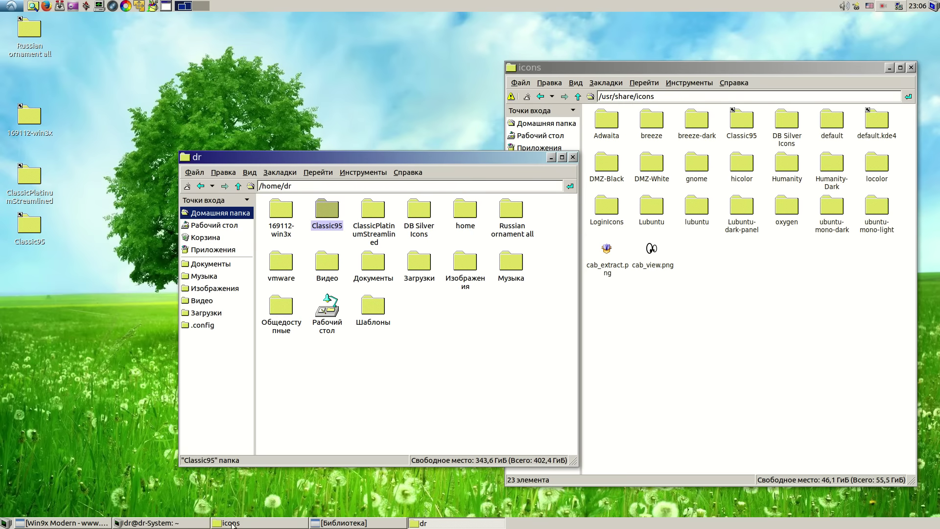
pyautogui.click(62, 523)
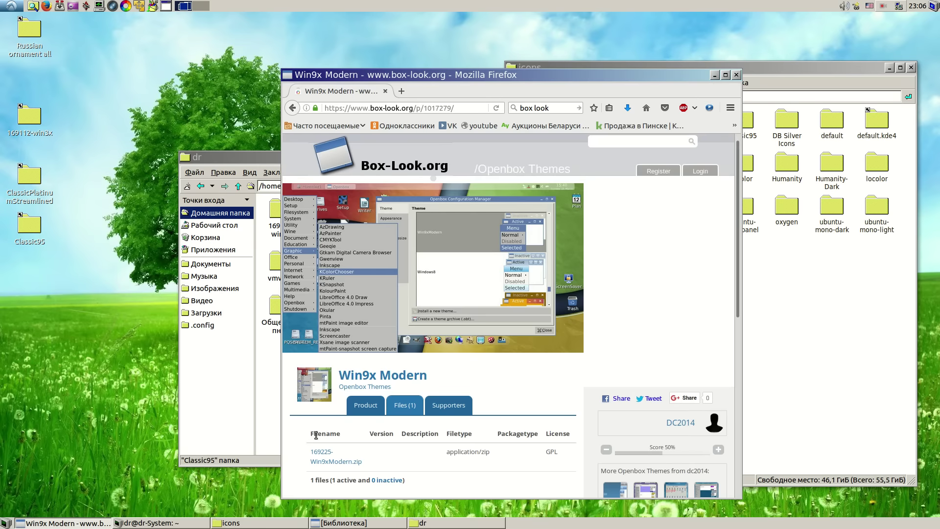
pyautogui.hotkey('alt', 'F4')
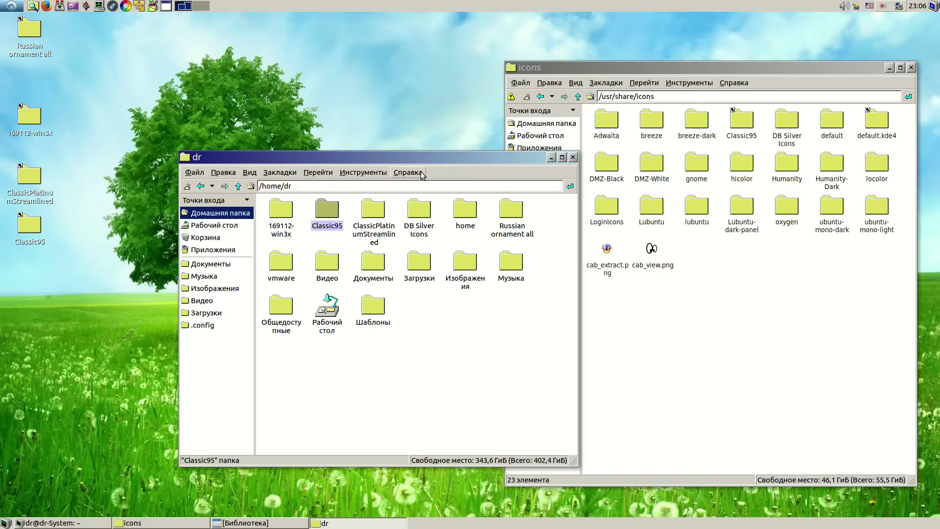
# Move the home folder window clear of the icons folder window.
pyautogui.moveTo(442, 156); pyautogui.dragTo(305, 135)
pyautogui.click(464, 169)
pyautogui.moveTo(464, 168); pyautogui.dragTo(517, 218)
pyautogui.click(661, 218)
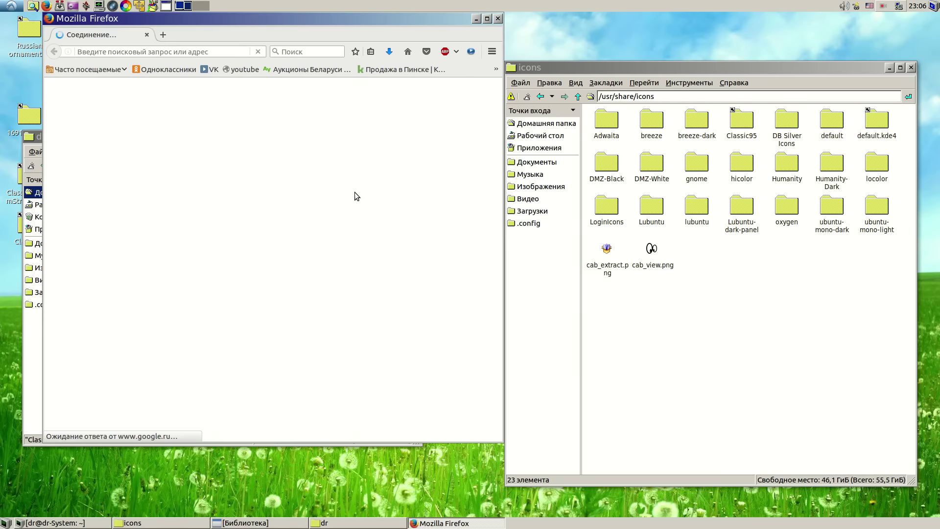
# Open a new Firefox window and search Google for "windows 95 wallpaper".
pyautogui.click(314, 52)
pyautogui.write('win')
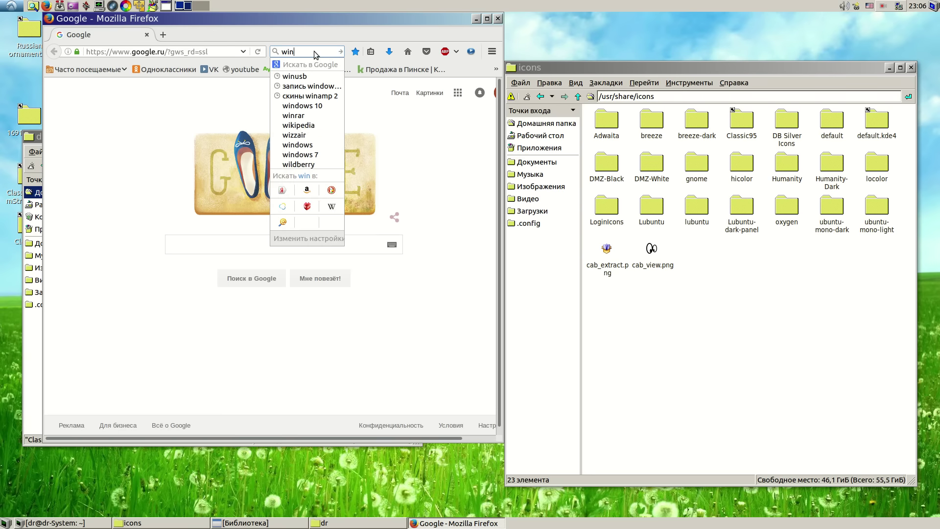
pyautogui.write('dows')
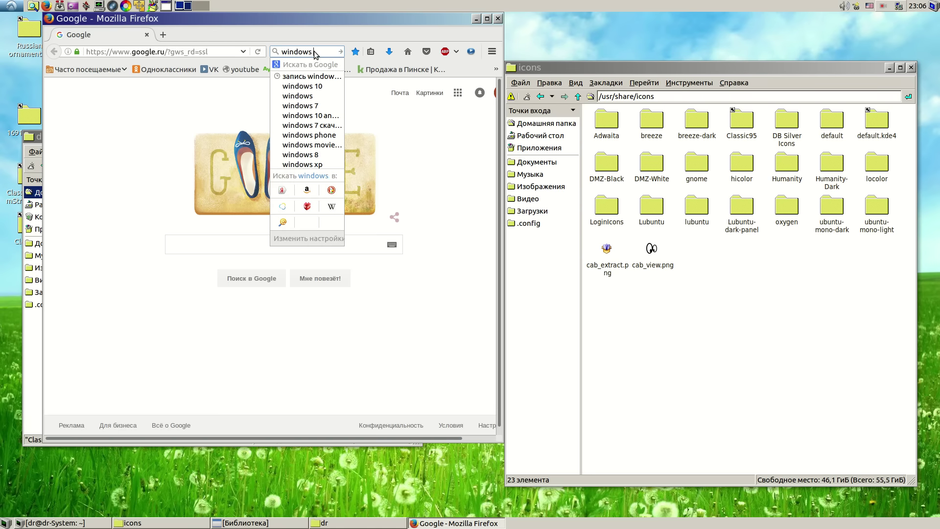
pyautogui.write(' 95')
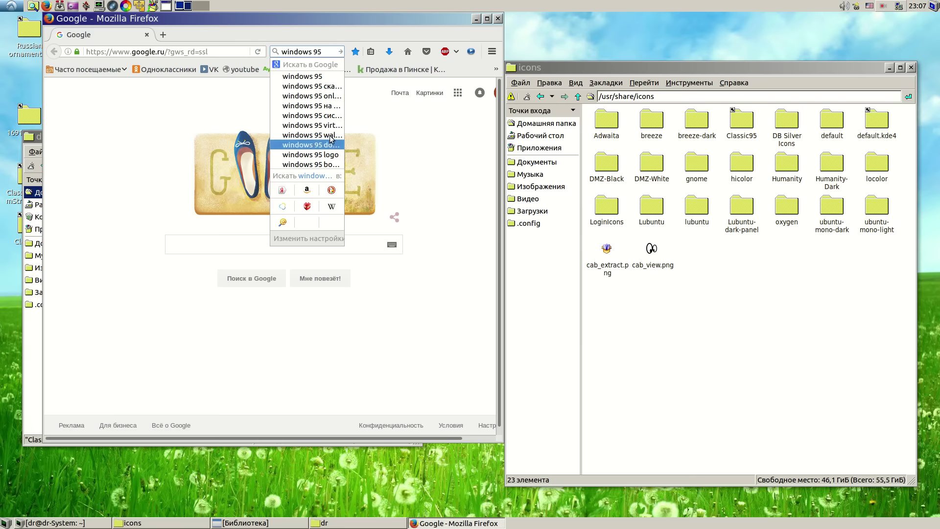
pyautogui.click(339, 137)
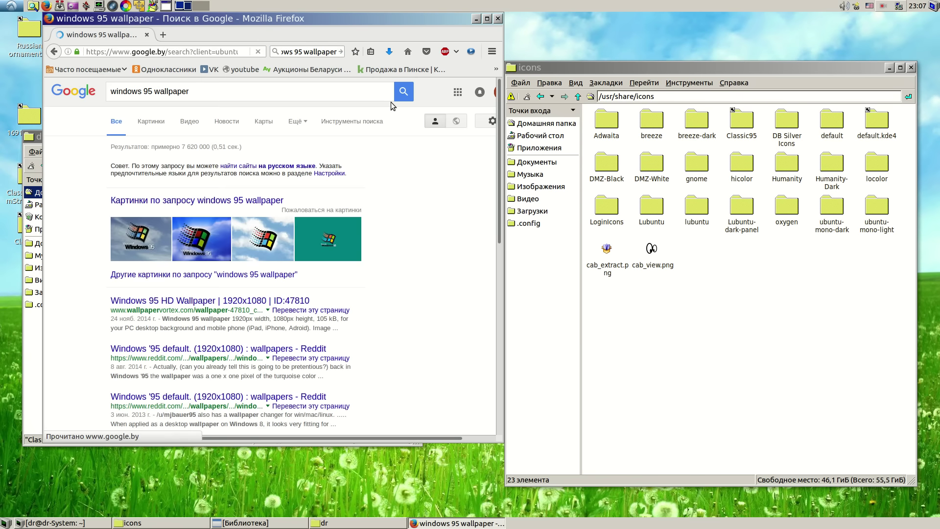
# Switch to the image results and open the 2560 × 1600 teal Windows 95 logo wallpaper in full size.
pyautogui.click(150, 121)
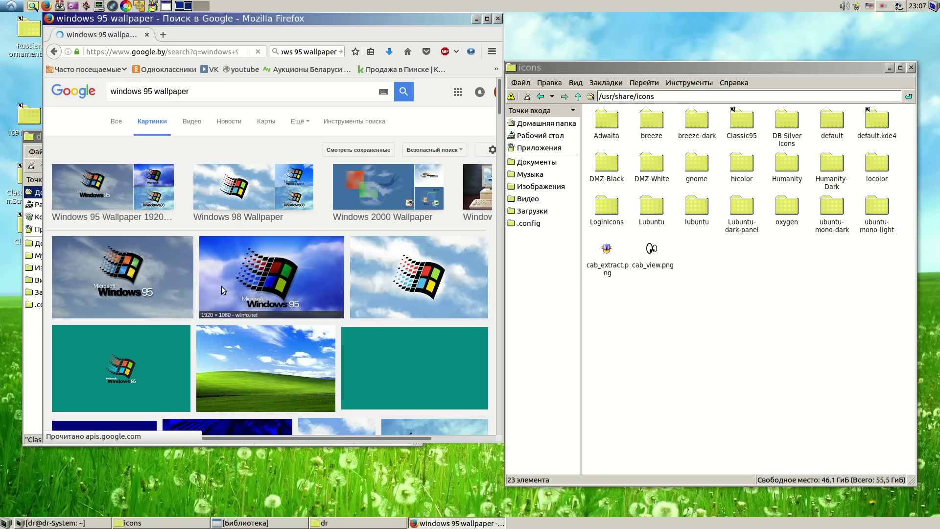
pyautogui.scroll(-1, 74, 258)
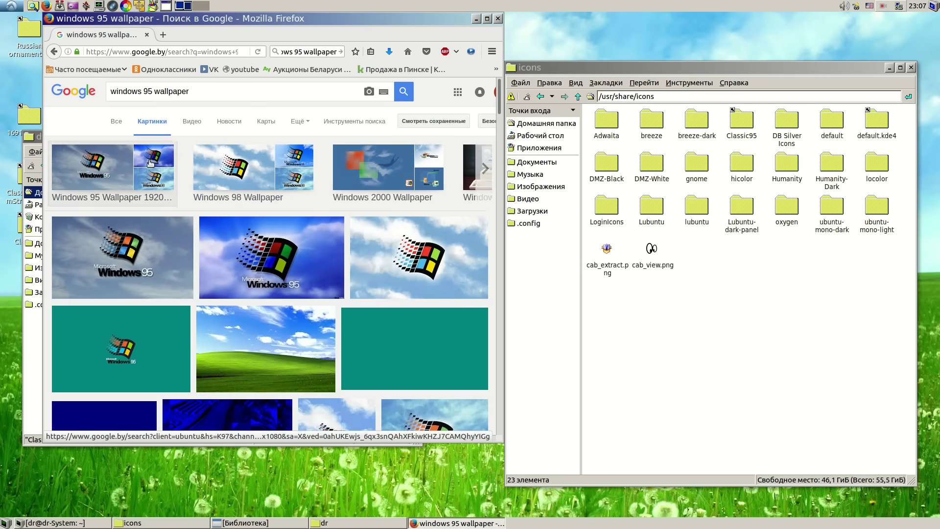
pyautogui.scroll(-1, 213, 245)
pyautogui.scroll(-4, 213, 245)
pyautogui.scroll(-1, 123, 235)
pyautogui.scroll(1, 131, 227)
pyautogui.click(131, 223)
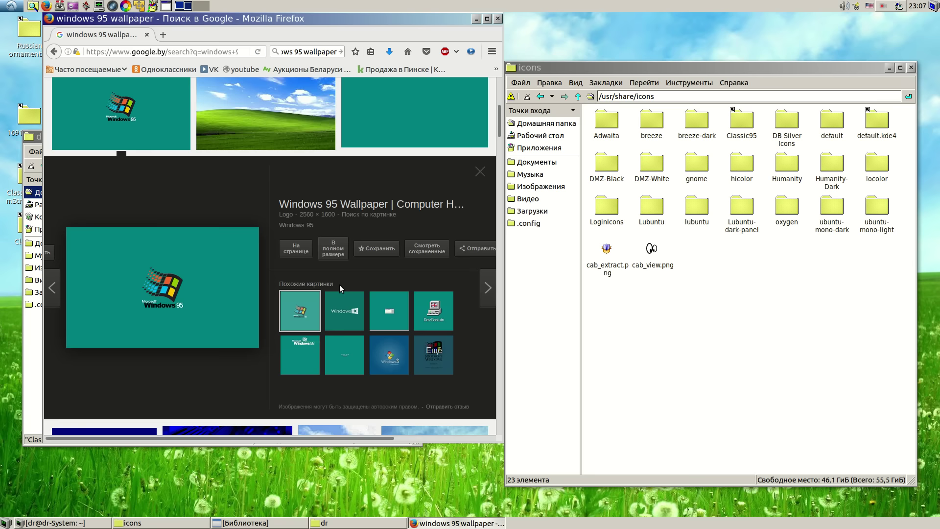
pyautogui.click(333, 248)
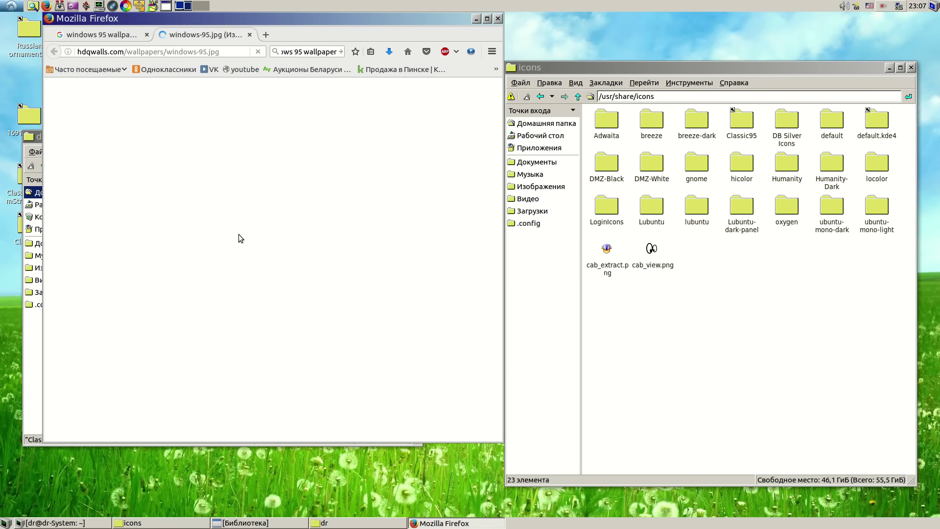
# Save the wallpaper as windows-95.jpg.png in the wall folder inside the pictures folder (Изображения).
pyautogui.rightClick(272, 237)
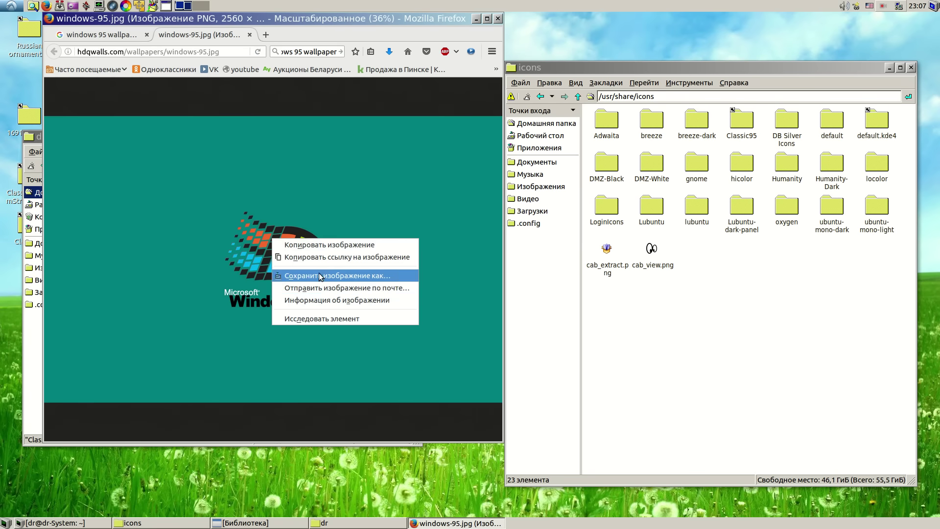
pyautogui.click(319, 272)
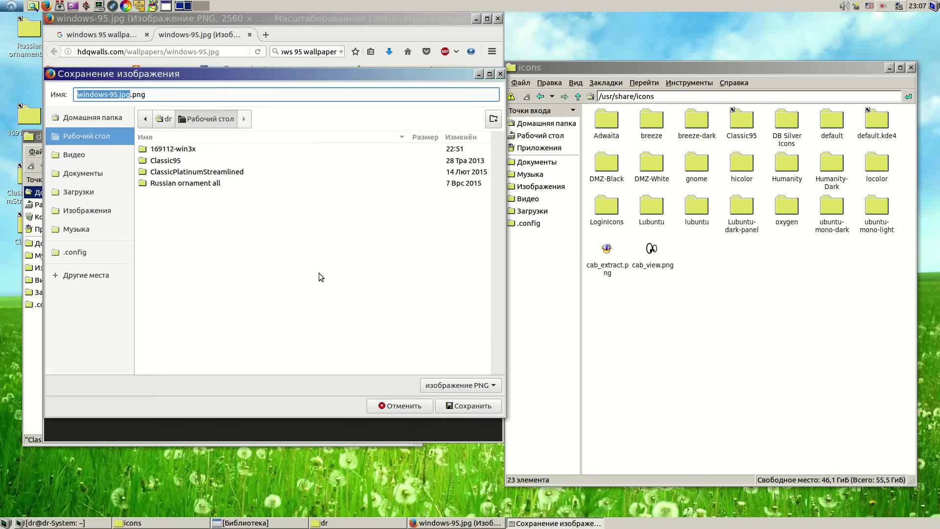
pyautogui.click(96, 209)
pyautogui.click(457, 406)
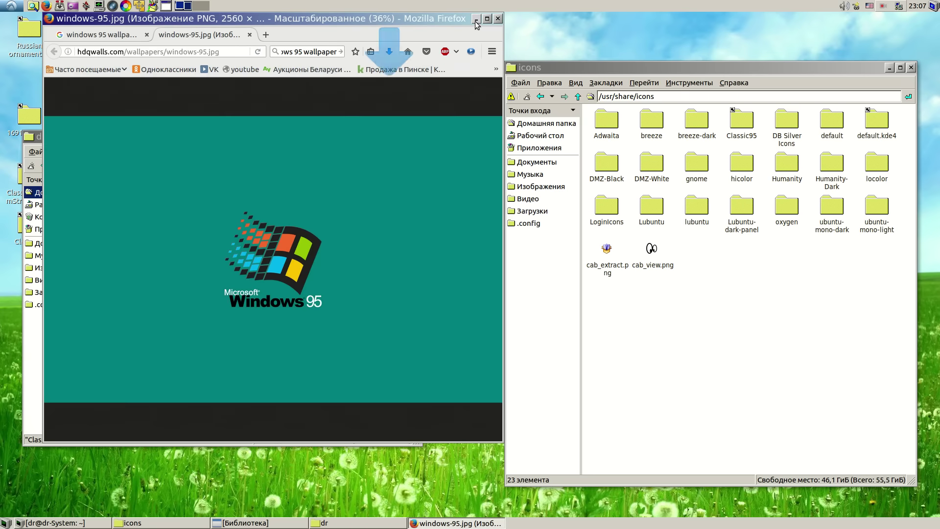
# Set windows-95.jpg.png from the wall folder as the desktop wallpaper, and minimize the open windows to show the desktop.
pyautogui.click(475, 19)
pyautogui.click(395, 136)
pyautogui.rightClick(186, 131)
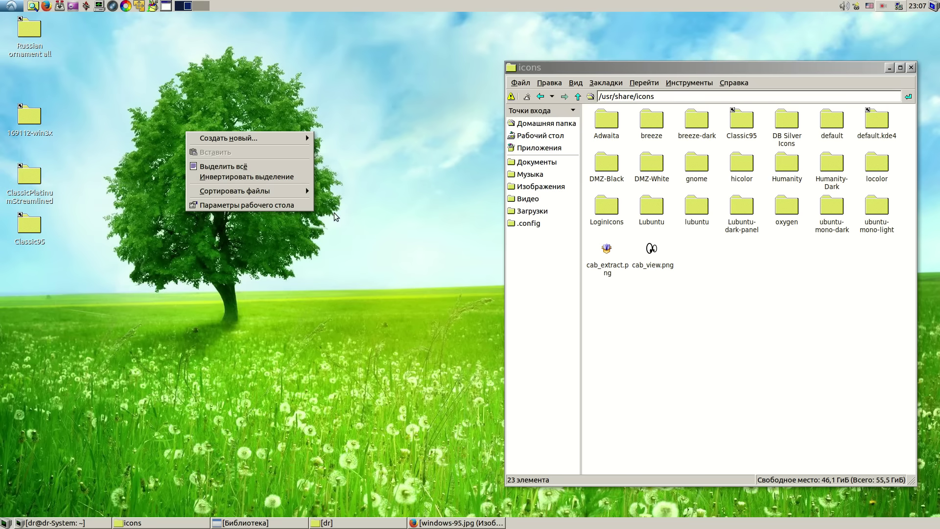
pyautogui.click(293, 201)
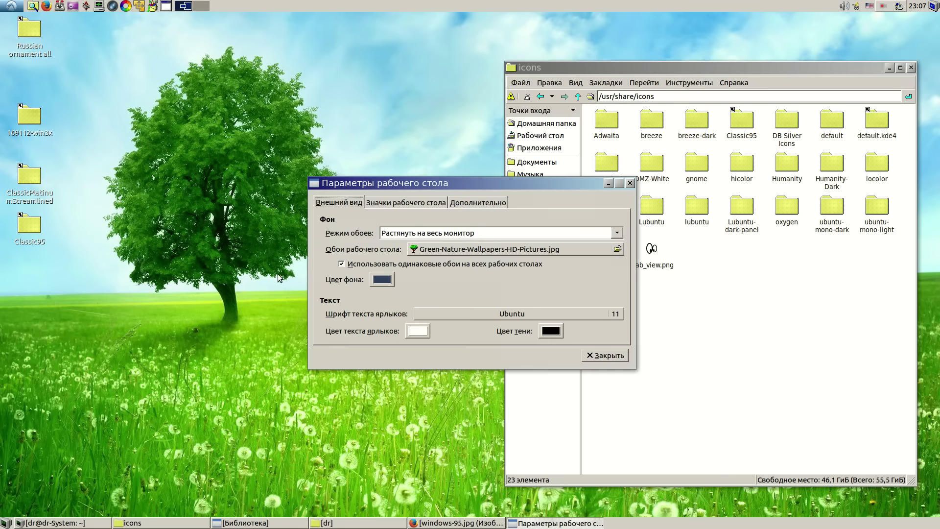
pyautogui.click(617, 249)
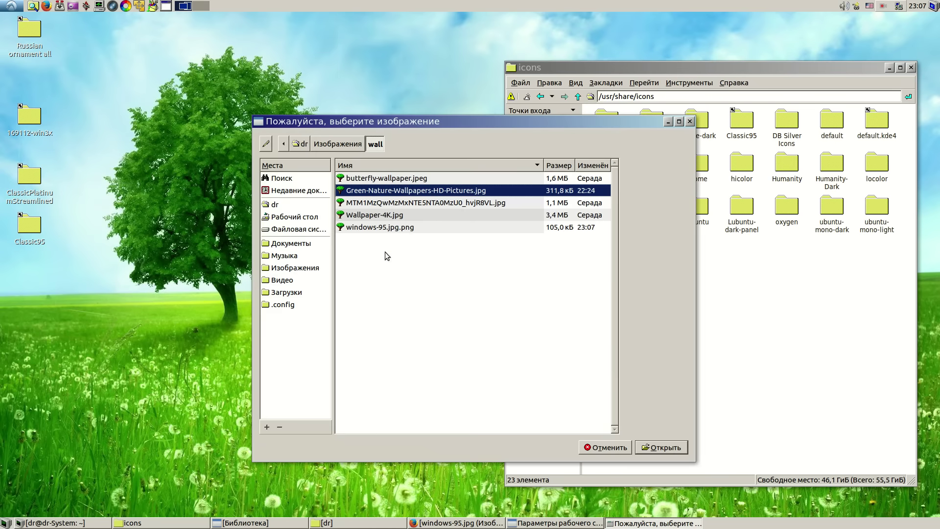
pyautogui.click(367, 228)
pyautogui.click(666, 450)
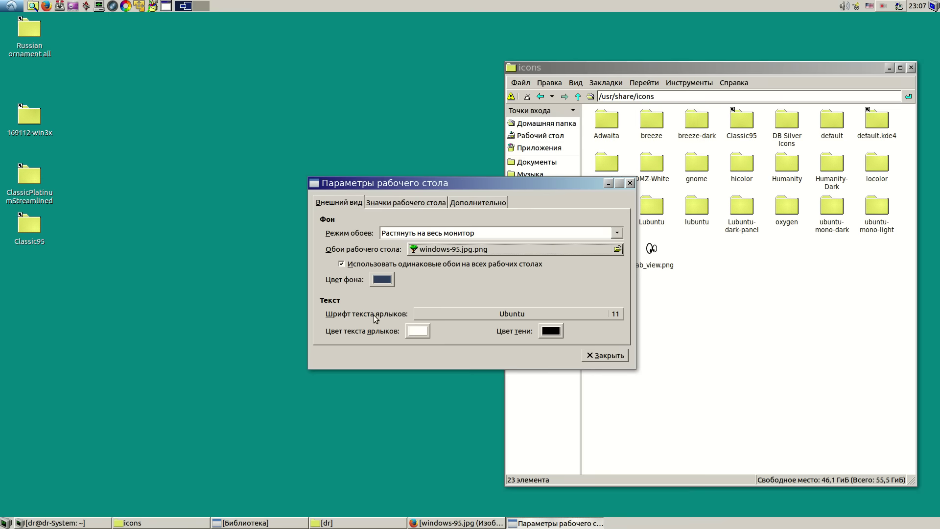
pyautogui.click(603, 356)
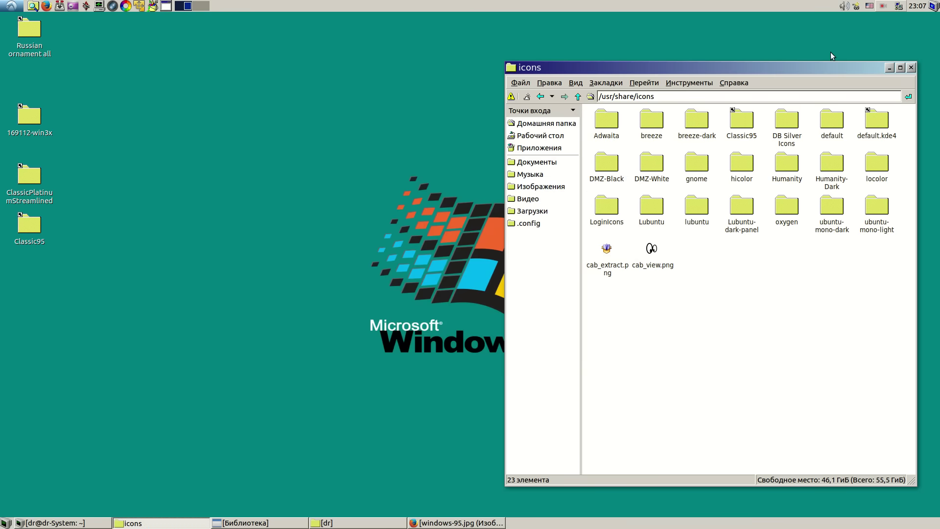
pyautogui.moveTo(726, 74); pyautogui.dragTo(451, 62)
pyautogui.click(615, 56)
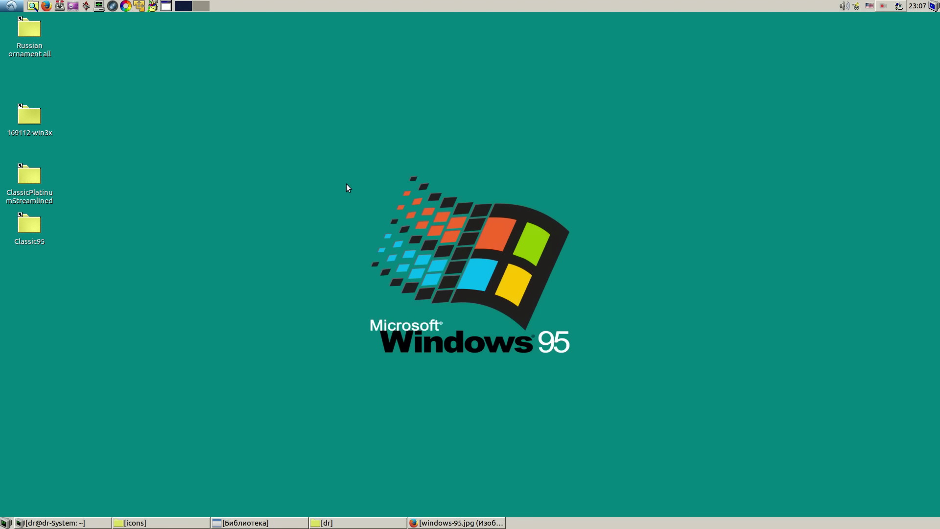